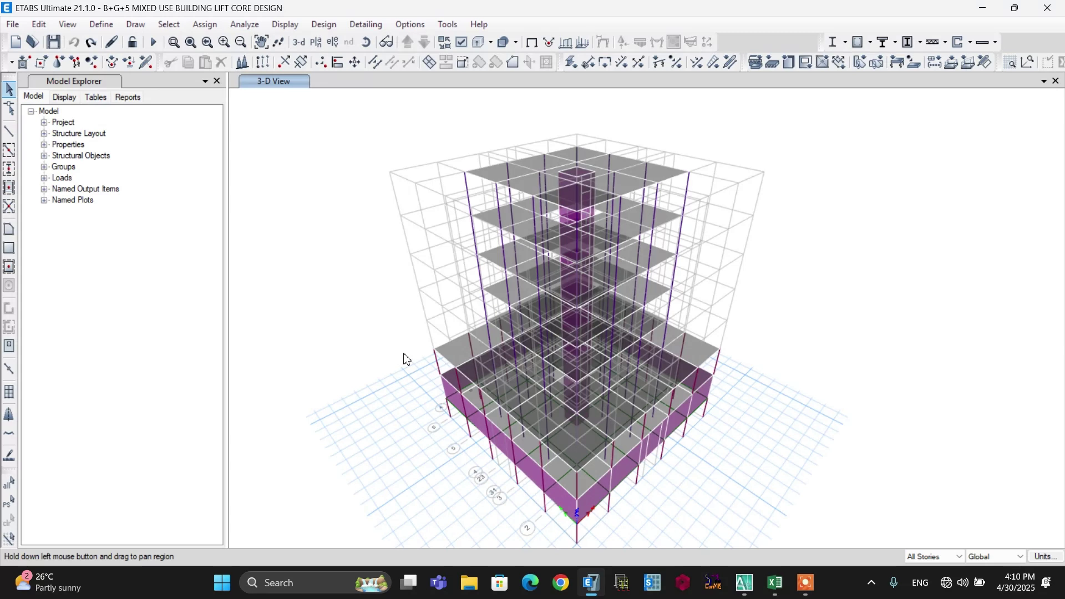
Delete the existing lift core walls on all stories, working from the GROUND story plan view.
left_click(320, 43)
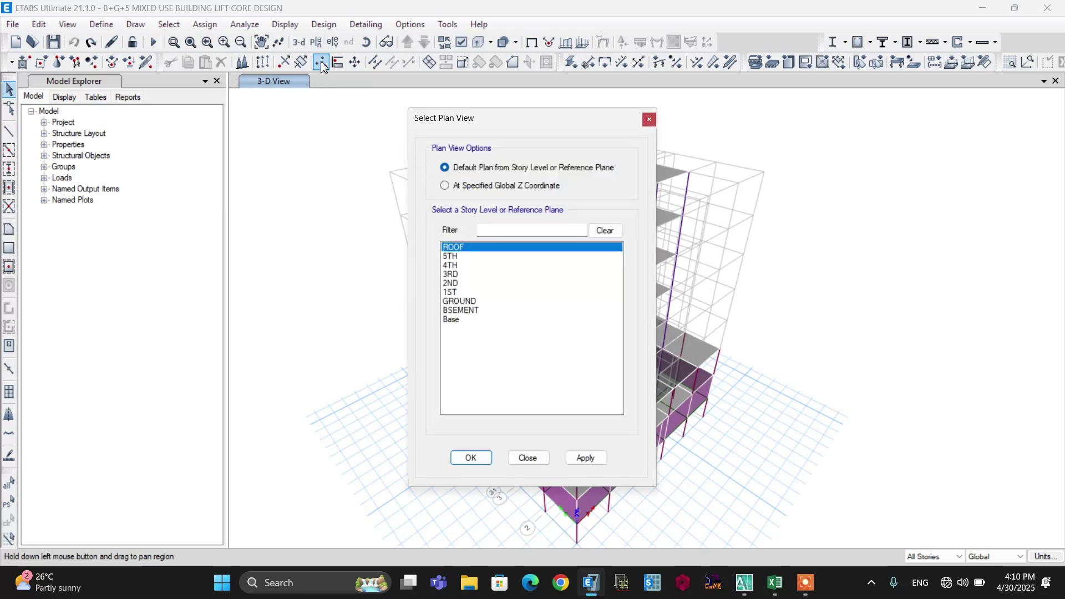
left_click(458, 302)
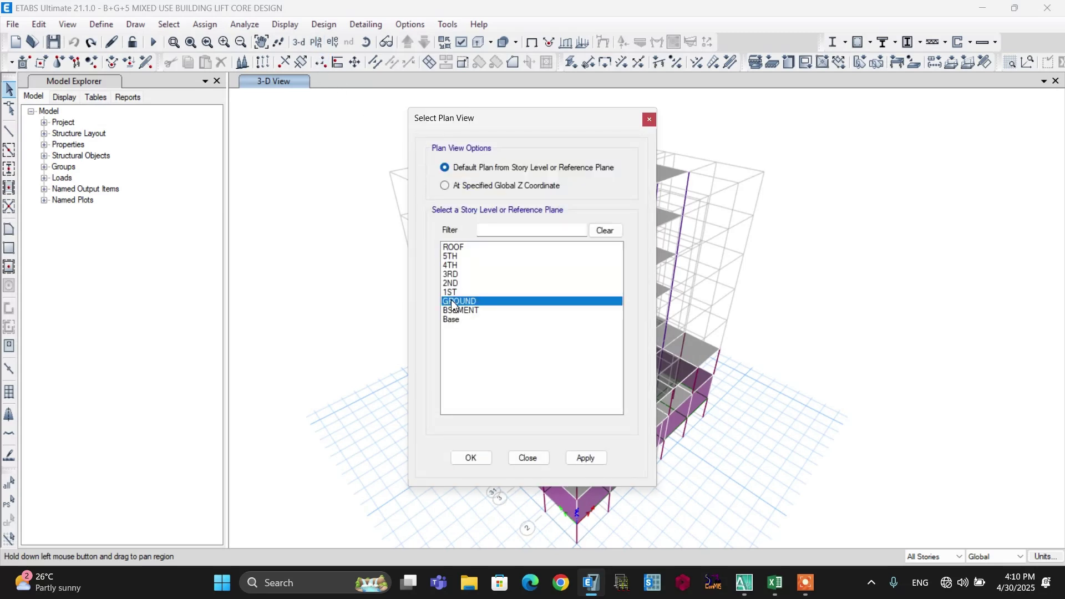
left_click(470, 459)
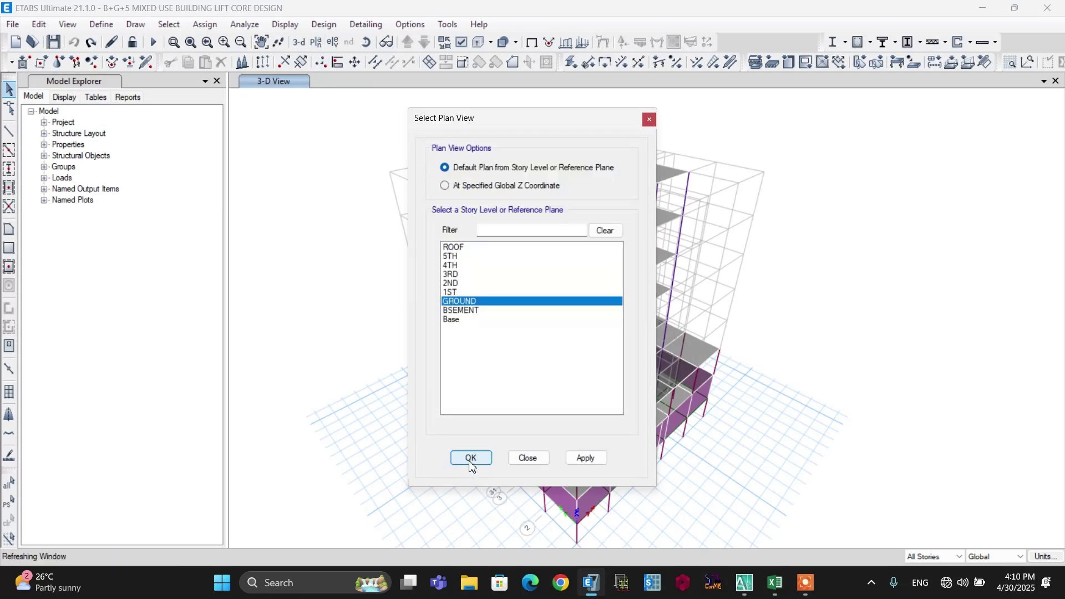
scroll(383, 296, "down", 3)
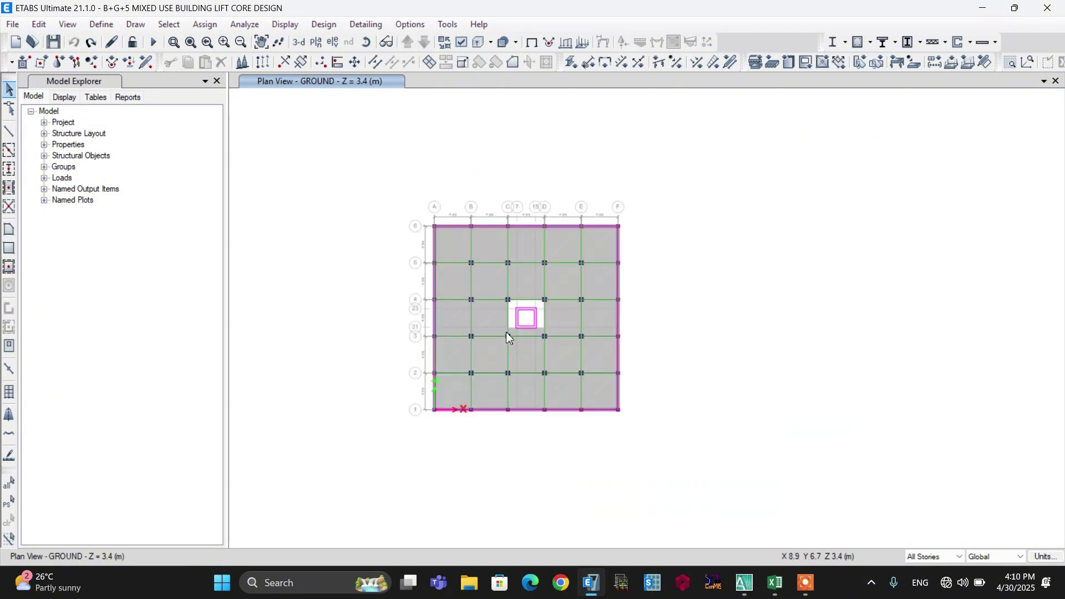
scroll(517, 329, "up", 3)
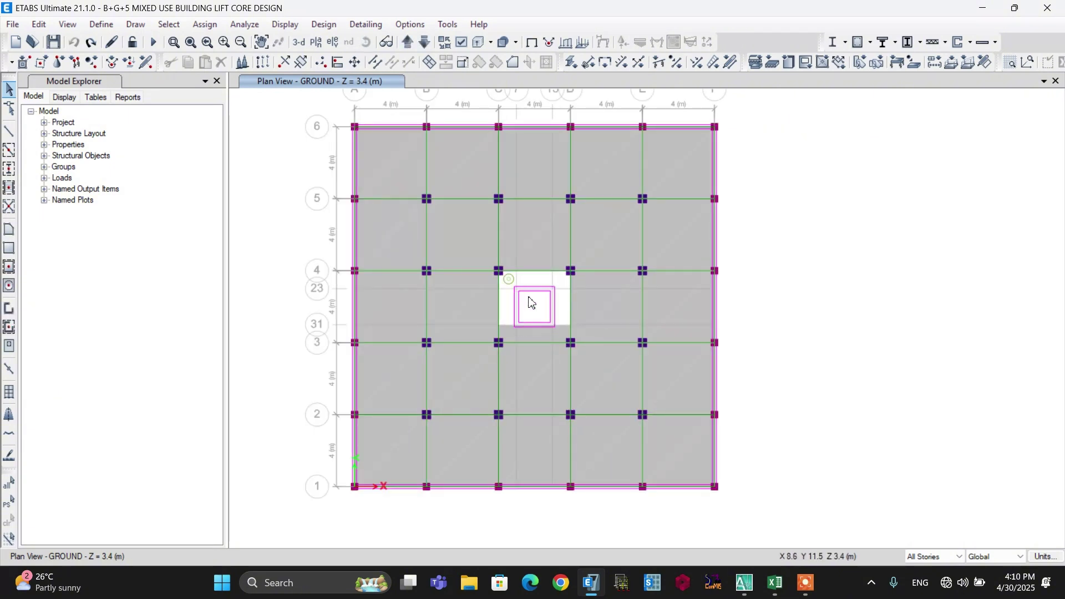
left_click_drag(509, 279, 563, 332)
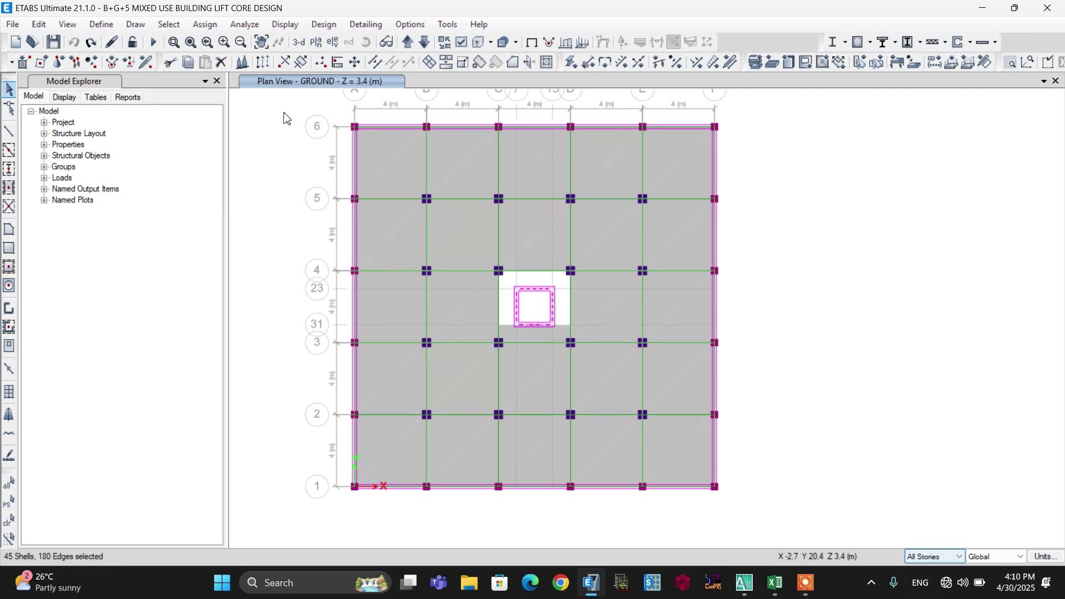
left_click(224, 64)
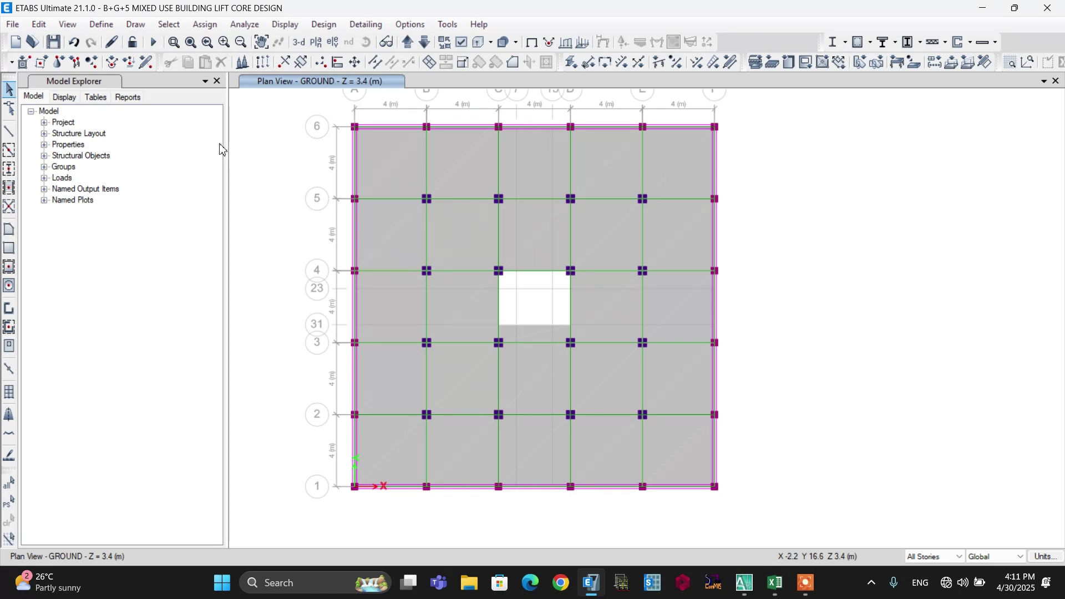
Add a new wall section property named AUTOSELECT and set its property type to Auto Select List.
left_click(101, 28)
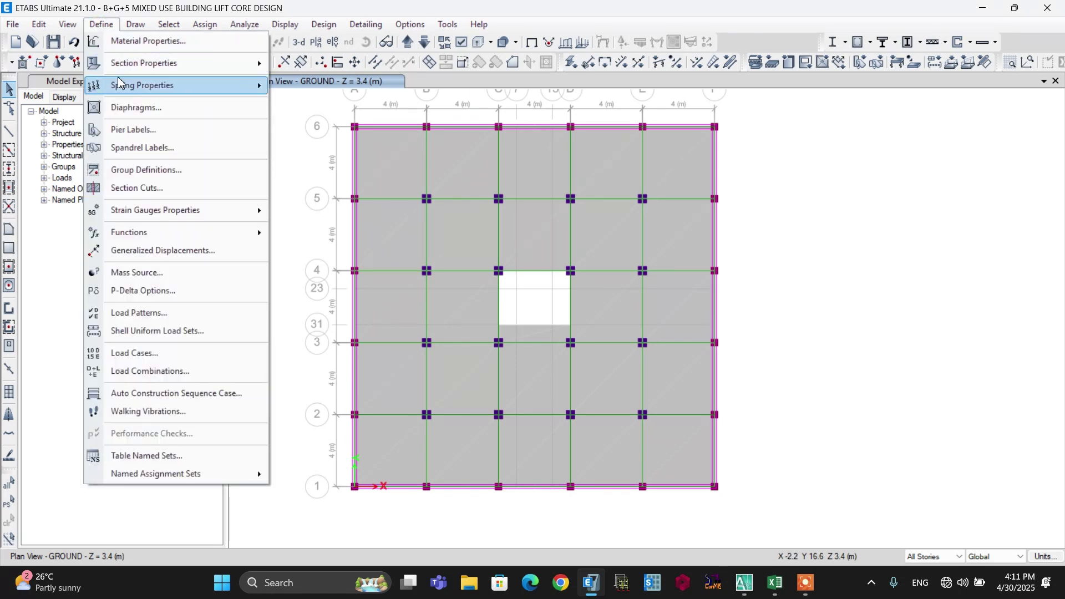
mouse_move(124, 67)
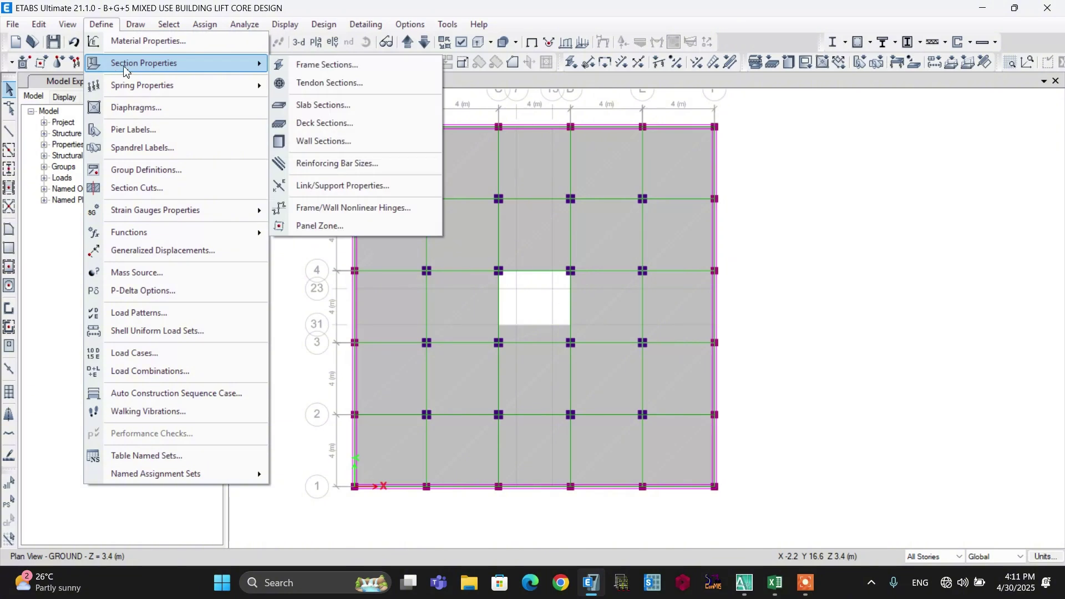
left_click(336, 143)
left_click_drag(435, 192, 129, 142)
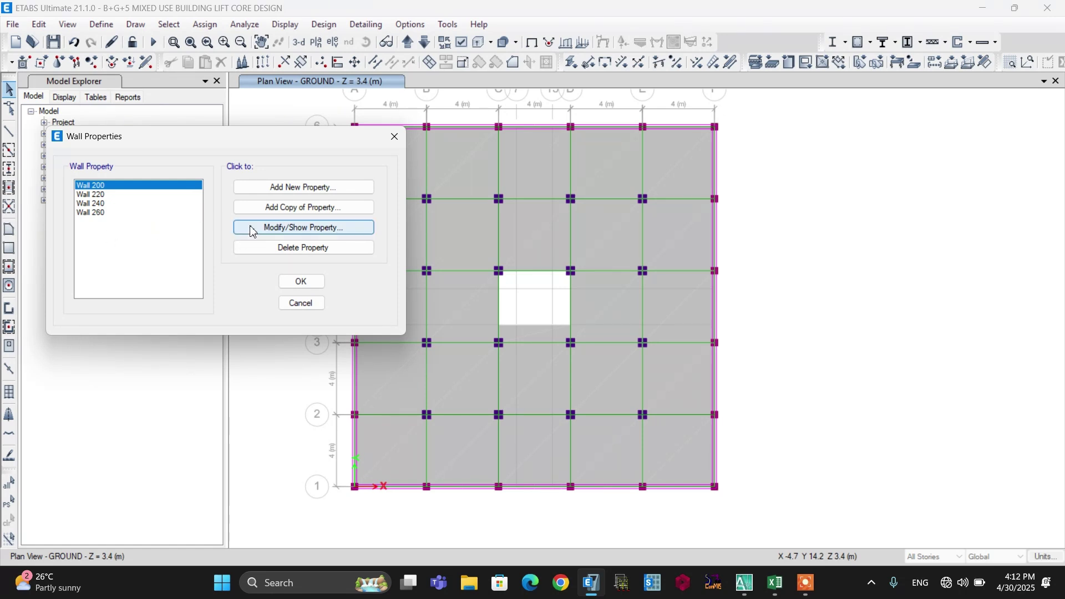
left_click(270, 190)
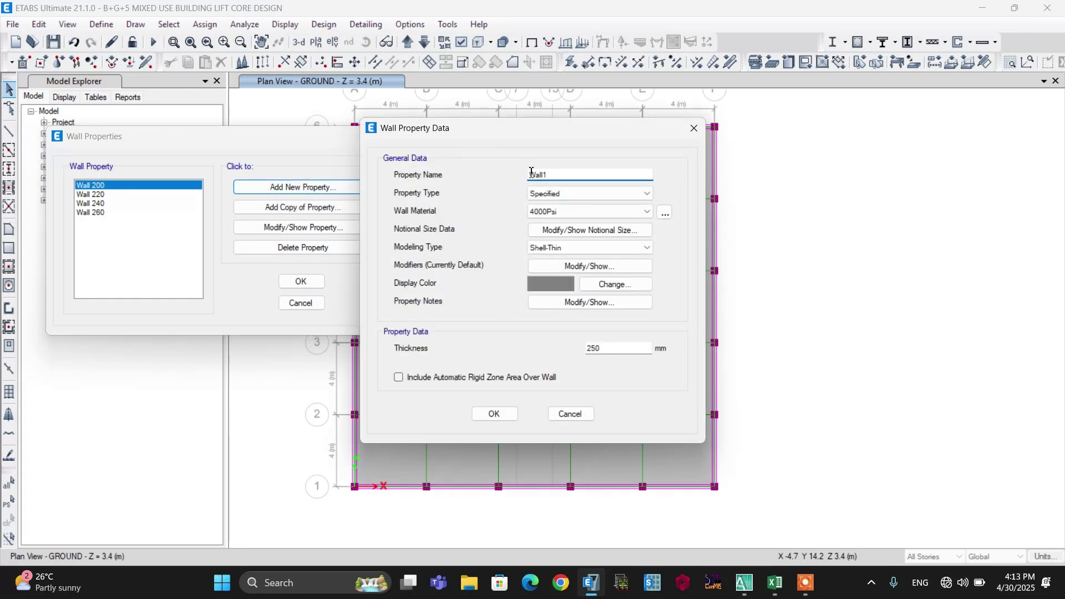
left_click_drag(560, 175, 513, 176)
type("AUTOSELECT")
left_click(586, 195)
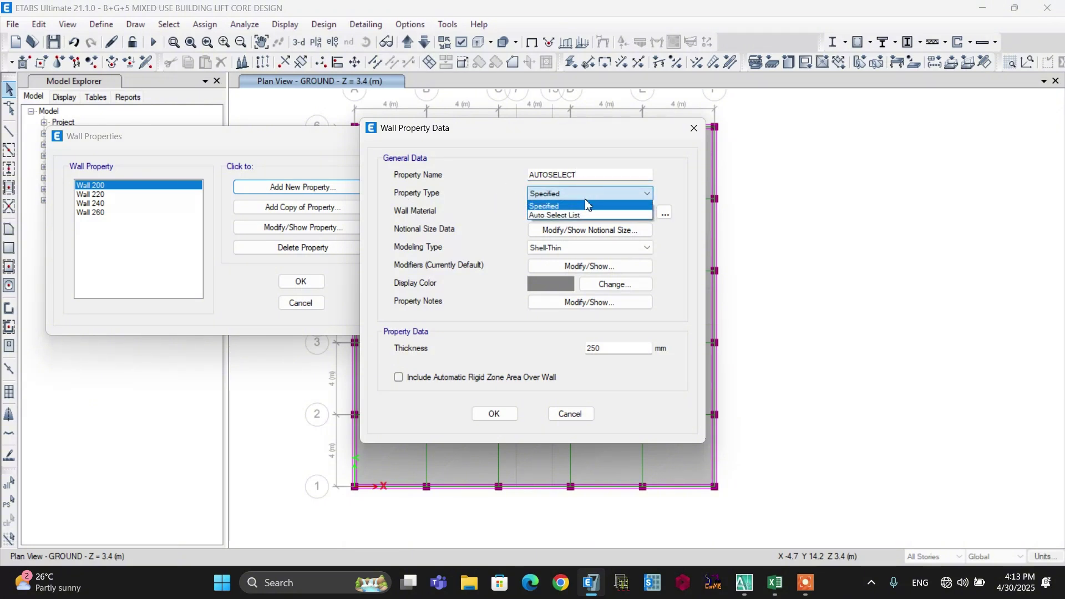
left_click(556, 216)
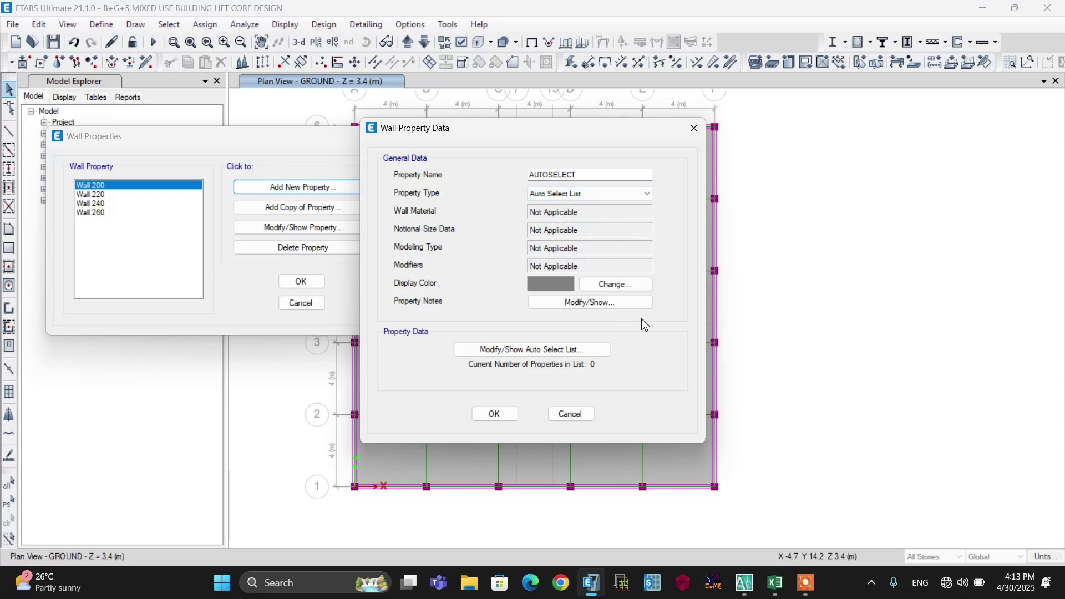
Set the AUTOSELECT wall property's display color to magenta.
left_click(614, 286)
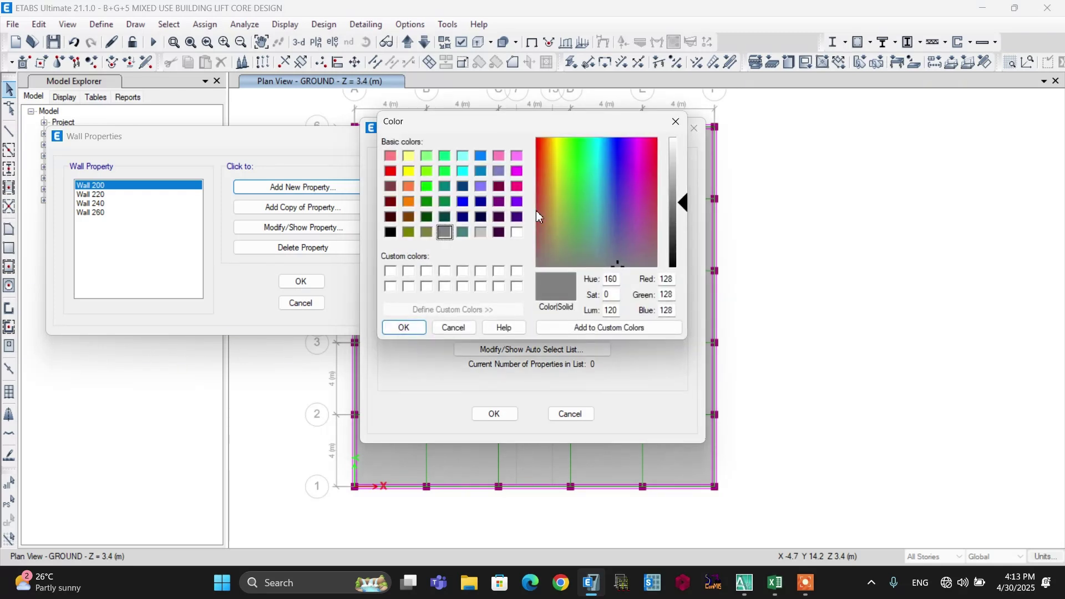
left_click(517, 171)
left_click(404, 327)
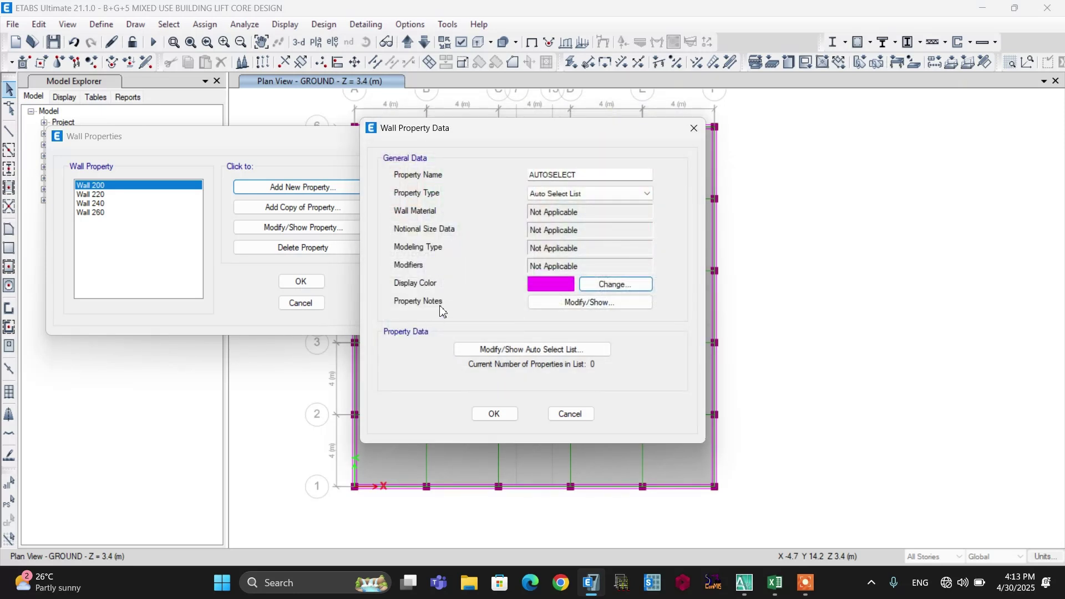
Add Wall 200, Wall 220, Wall 240 and Wall 260 to the AUTOSELECT property's auto select list.
left_click(478, 351)
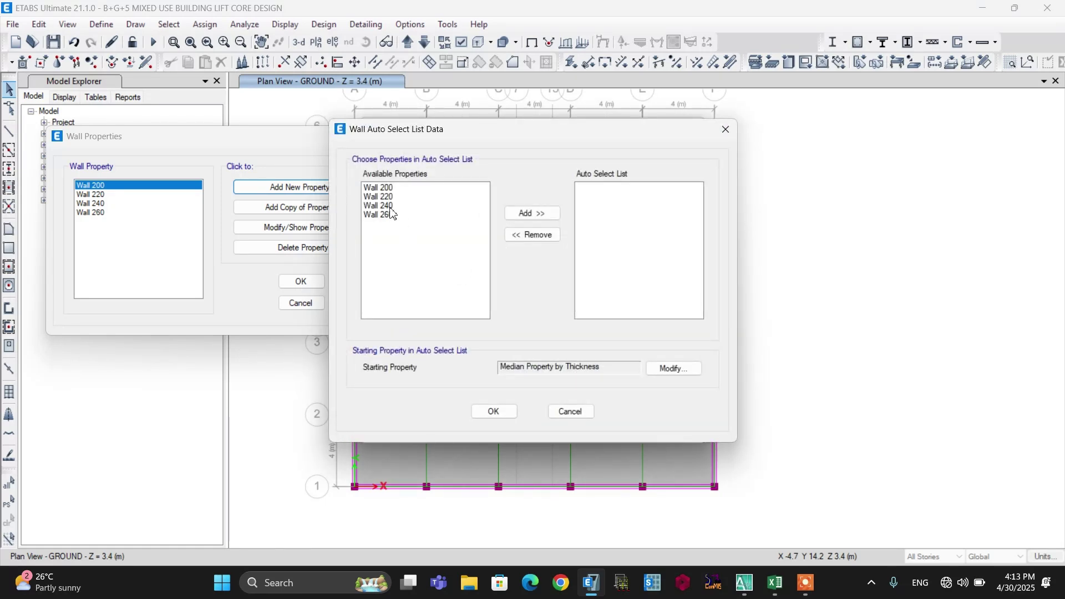
left_click(377, 188)
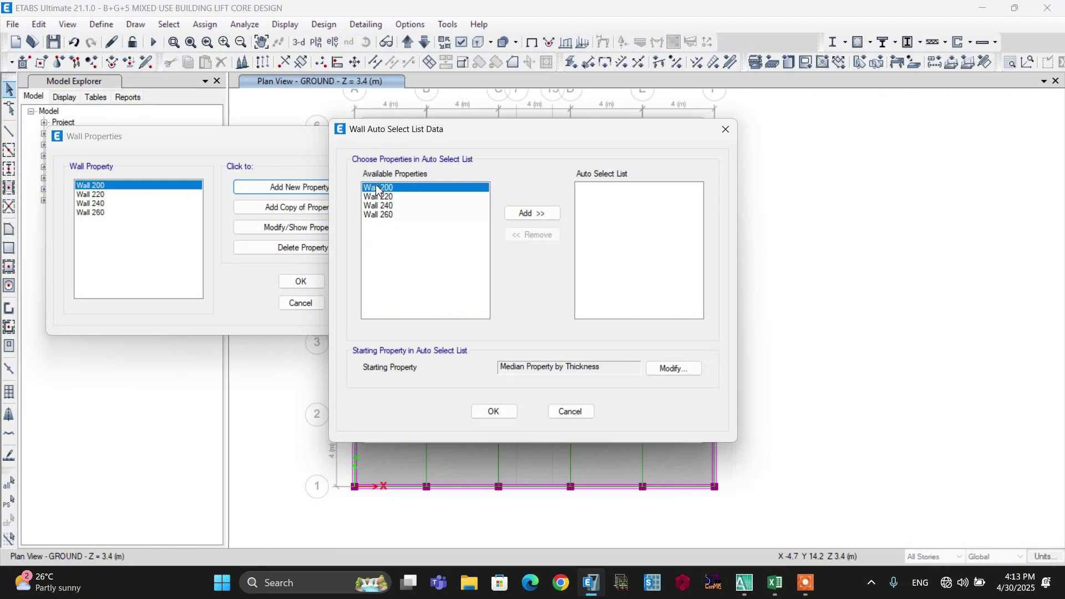
key("shift+Down")
key("shift+Down")
key("shift+Down")
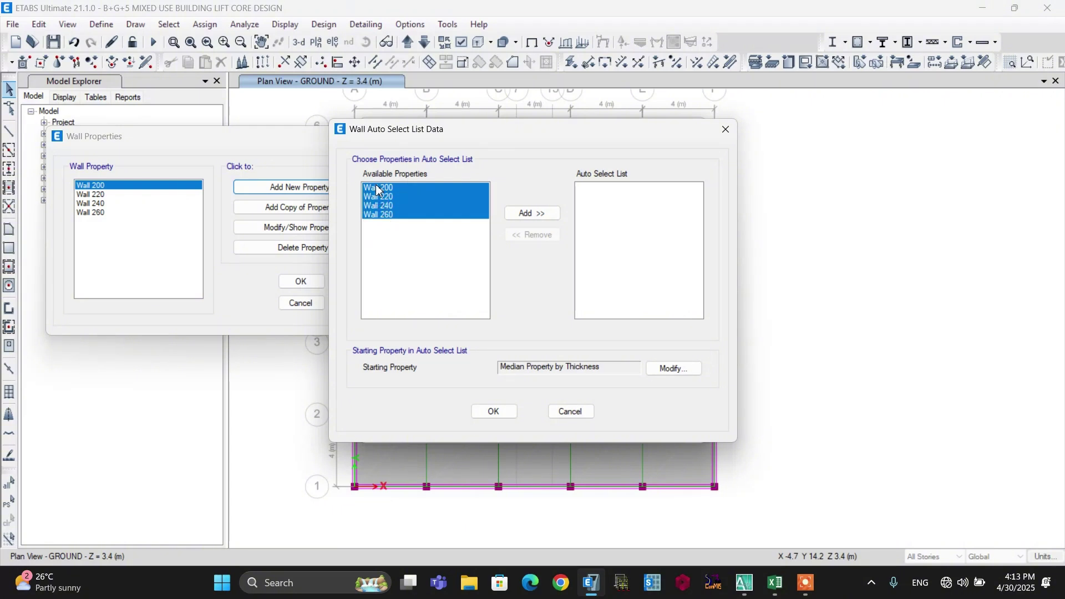
left_click(524, 214)
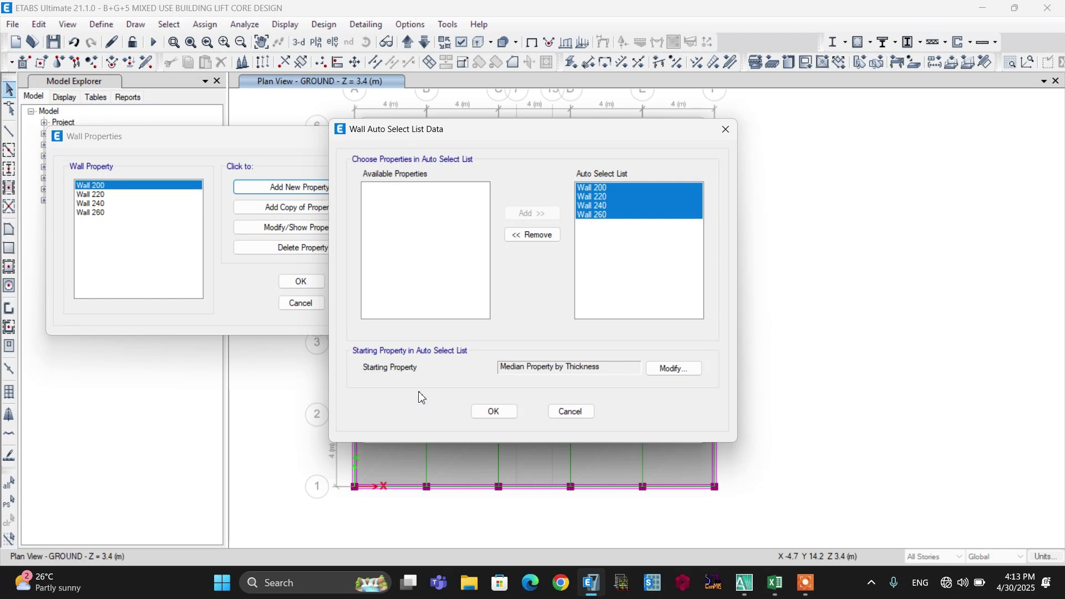
Set Wall 200 as the starting property of the auto select list and save the wall property definitions.
left_click(668, 371)
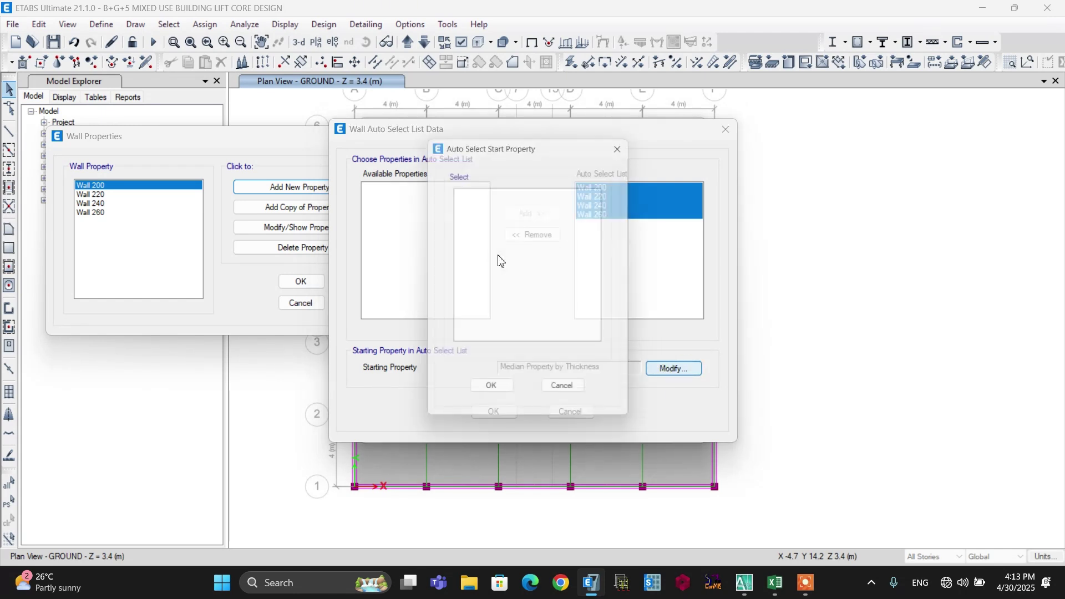
left_click(485, 201)
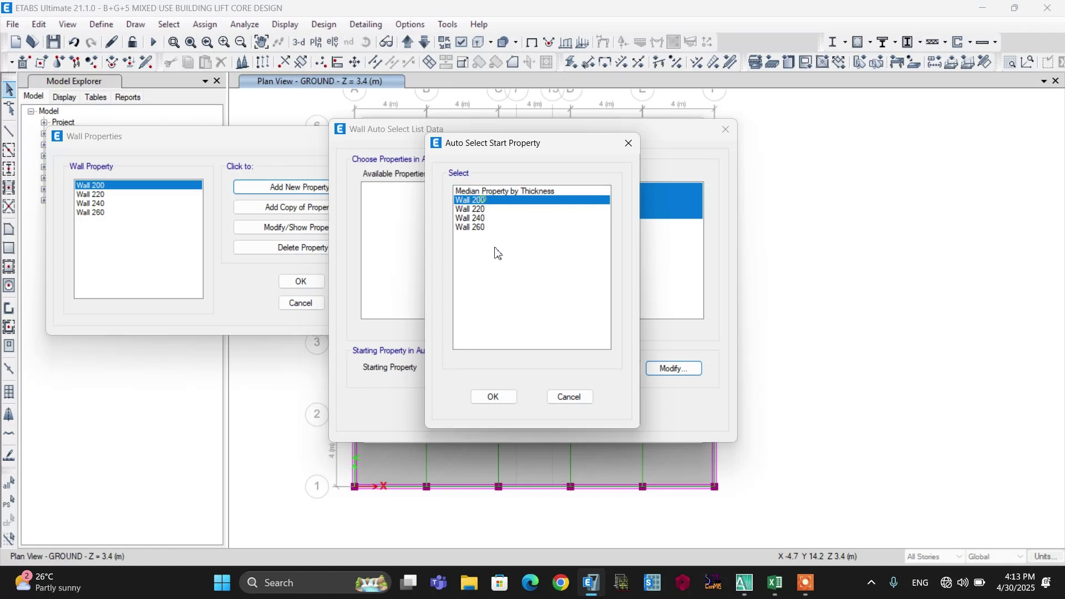
left_click(493, 396)
left_click(491, 413)
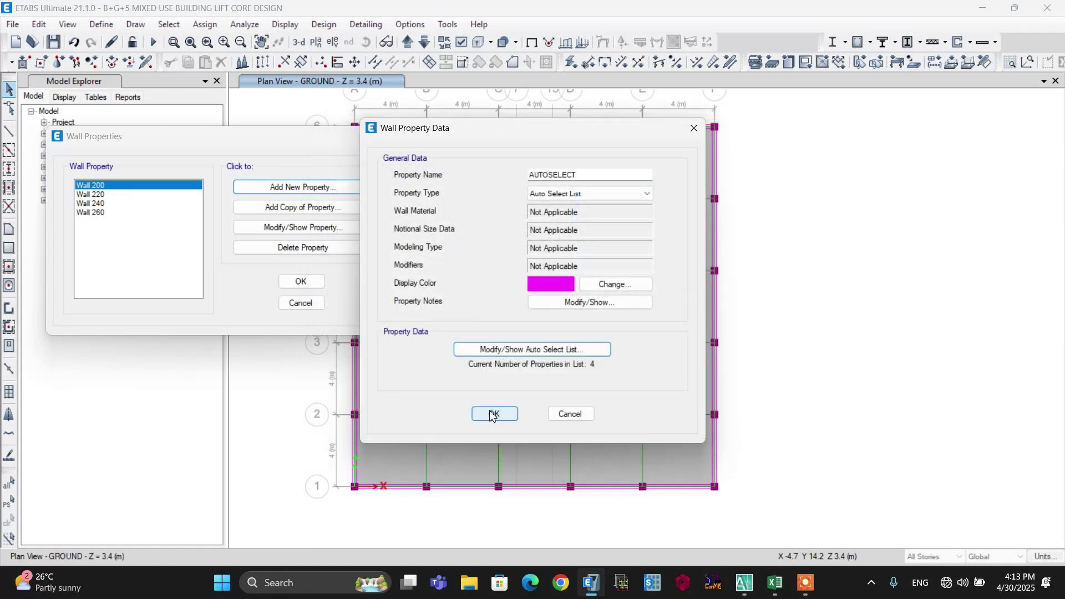
left_click(492, 414)
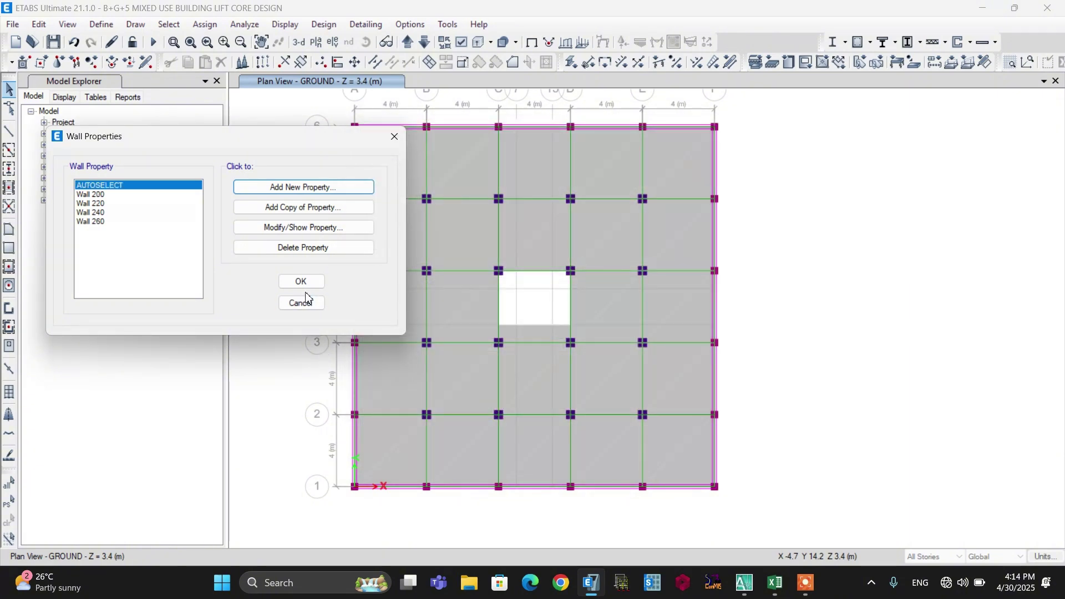
left_click(300, 281)
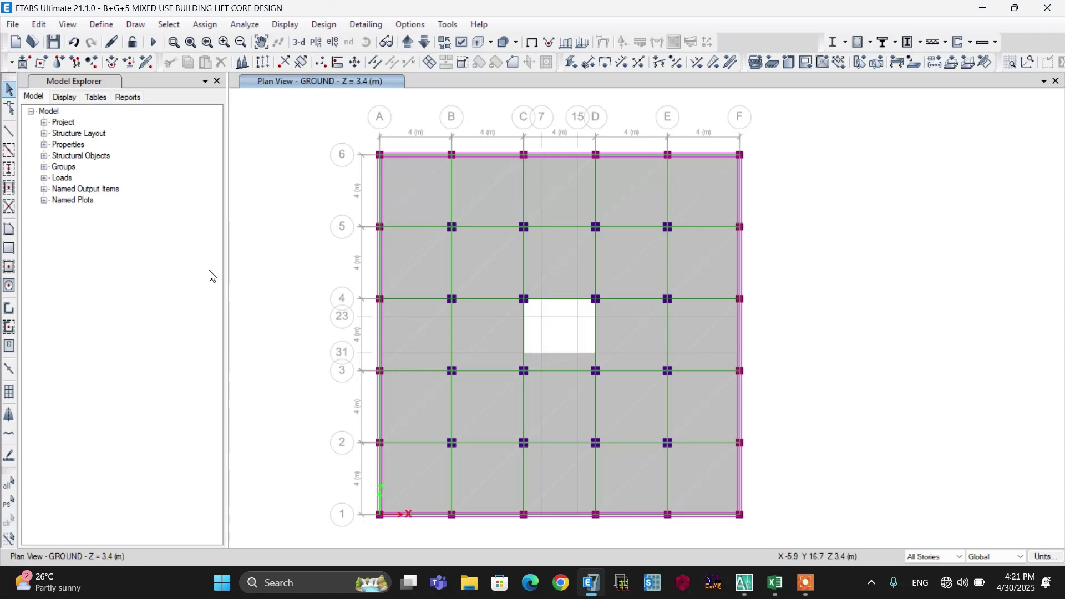
Draw AUTOSELECT pier walls on all stories along grid line 23 and grid lines 7 and 15 around the central opening.
left_click(9, 328)
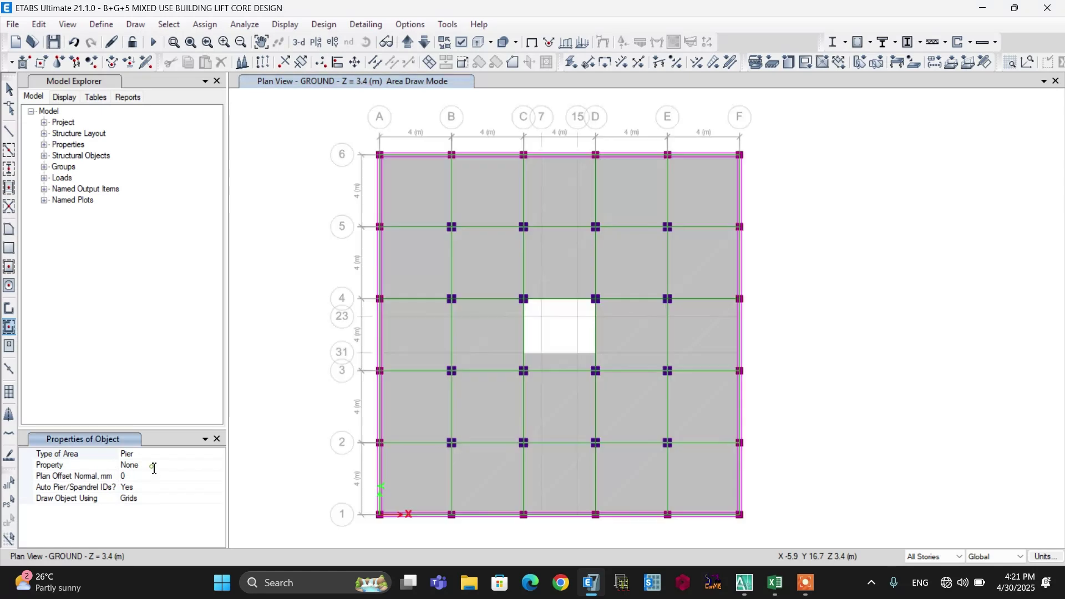
left_click(166, 466)
left_click(219, 466)
left_click(164, 477)
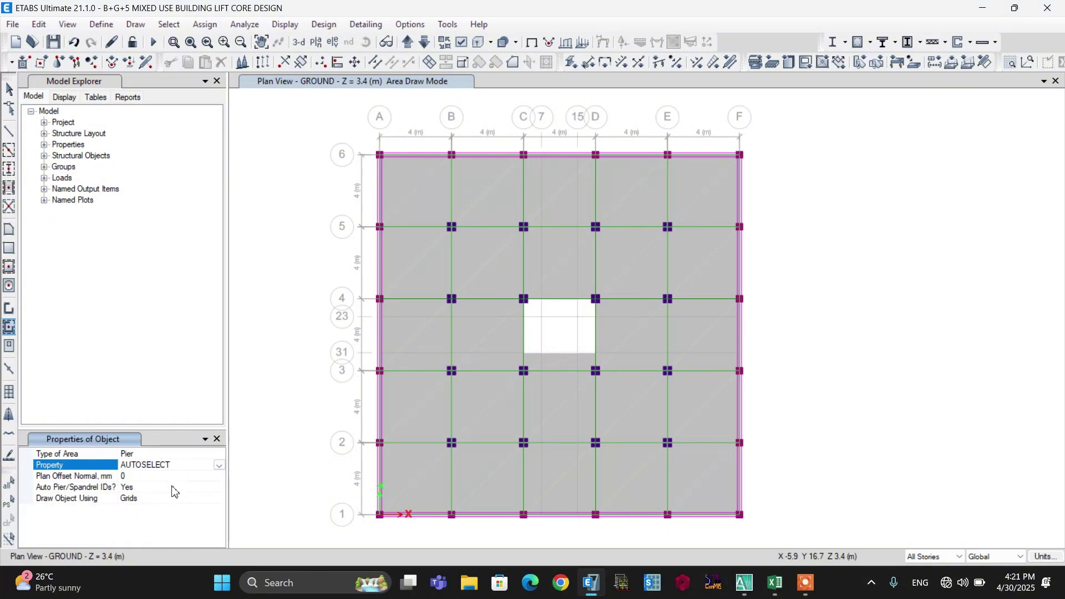
left_click(561, 326)
left_click(543, 335)
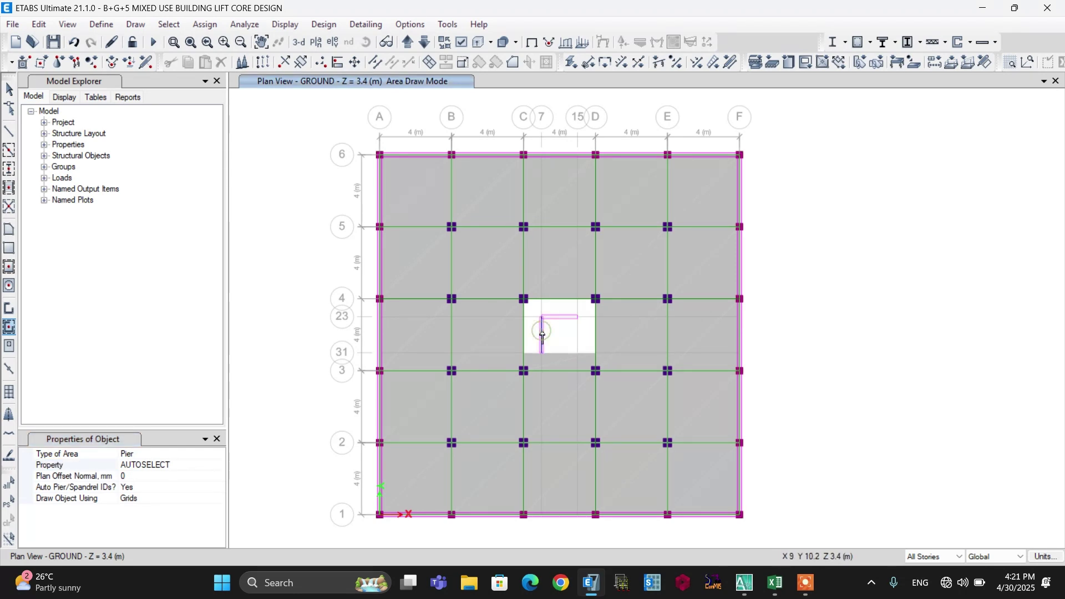
left_click(576, 338)
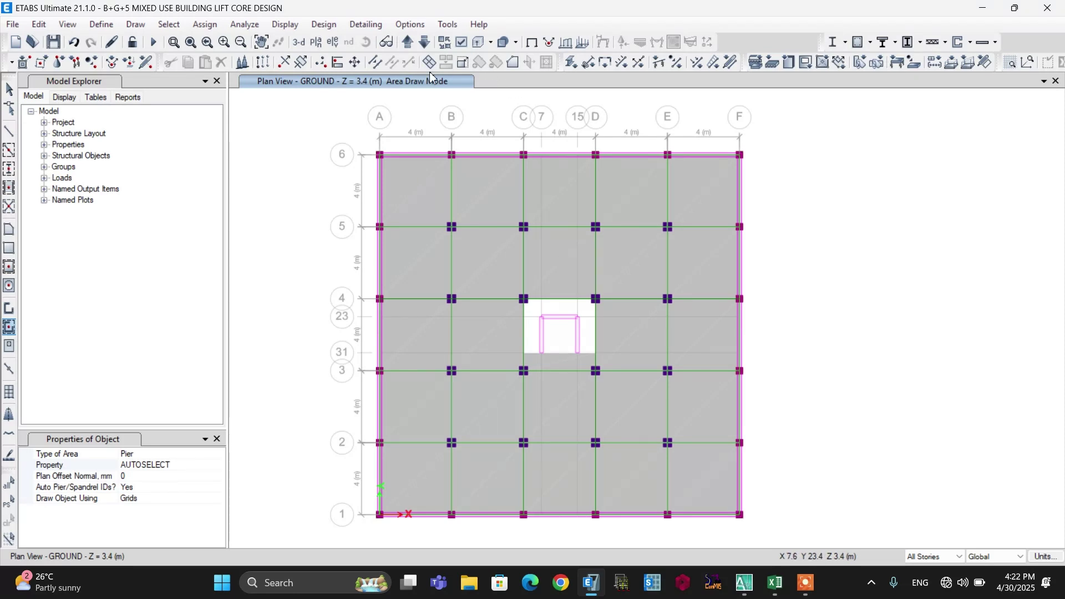
In the BSEMENT plan, limit drawing to One Story and close the lift core with a wall on grid line 31.
left_click(425, 43)
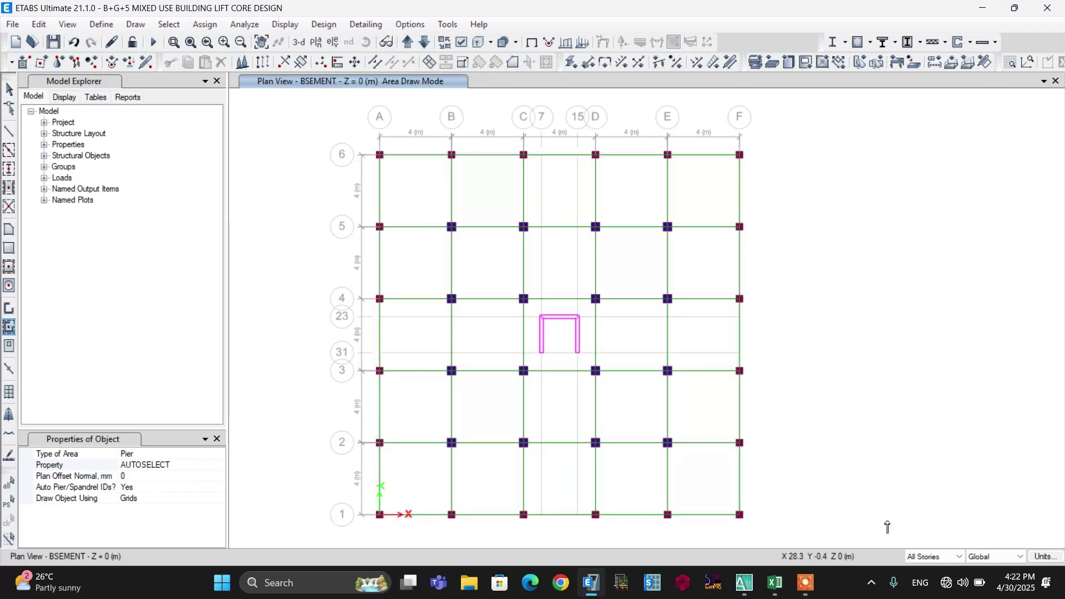
left_click(923, 556)
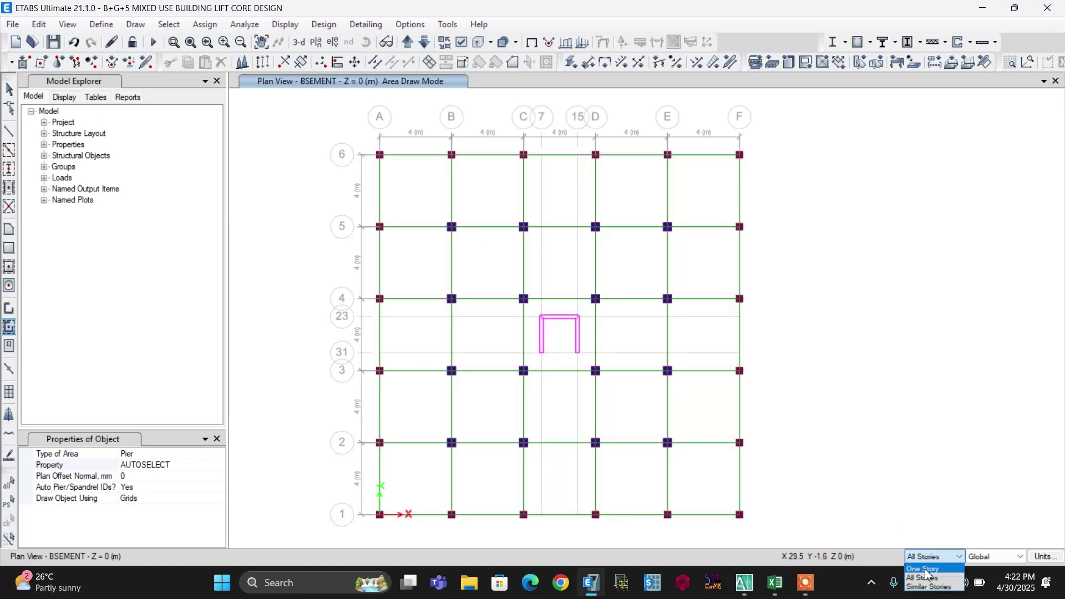
left_click(925, 570)
left_click(558, 355)
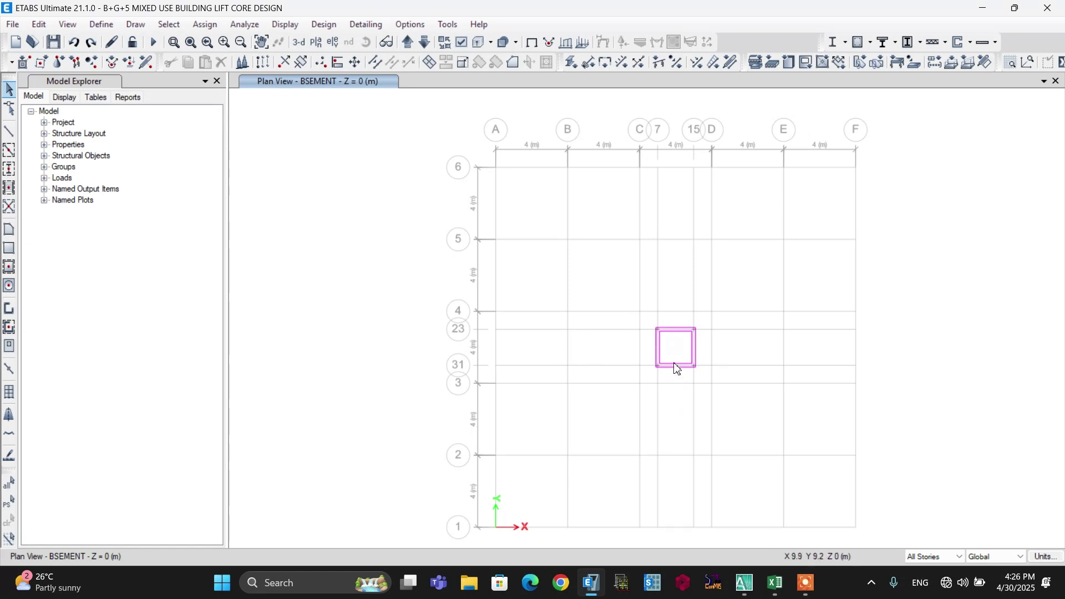
Draw BM40X20 beams on all stories along grid lines 7 and 15 between grid lines 31 and 23.
left_click(9, 151)
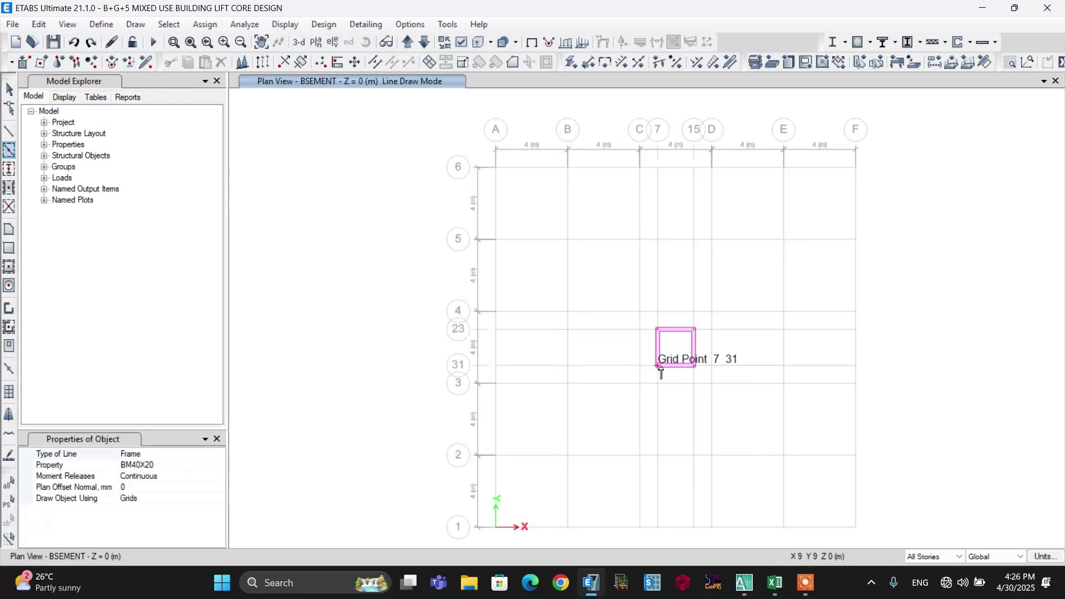
scroll(657, 364, "up", 2)
left_click(654, 339)
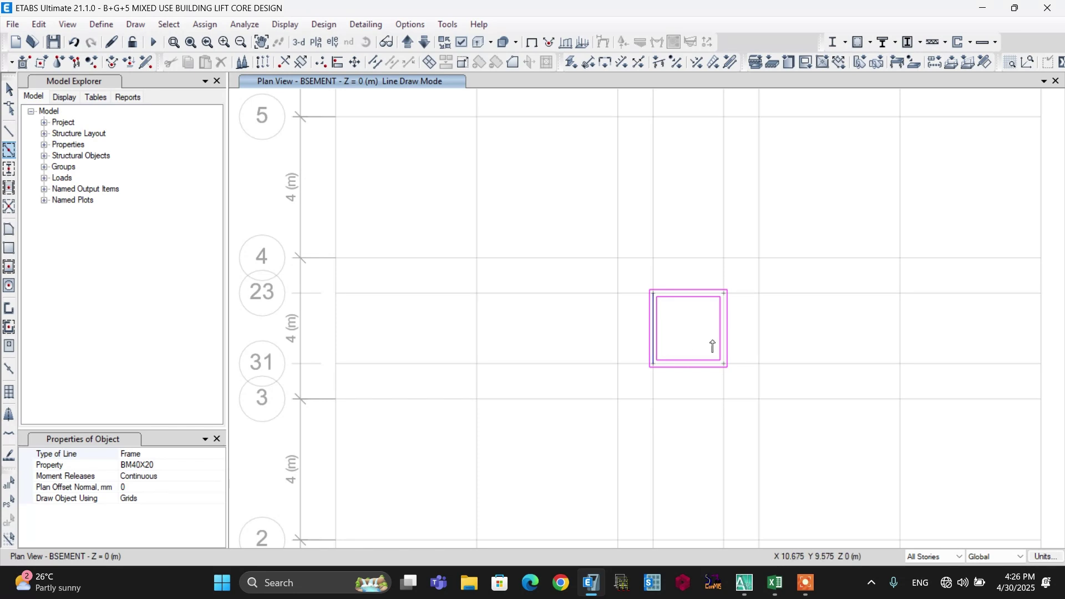
left_click(723, 325)
key("Escape")
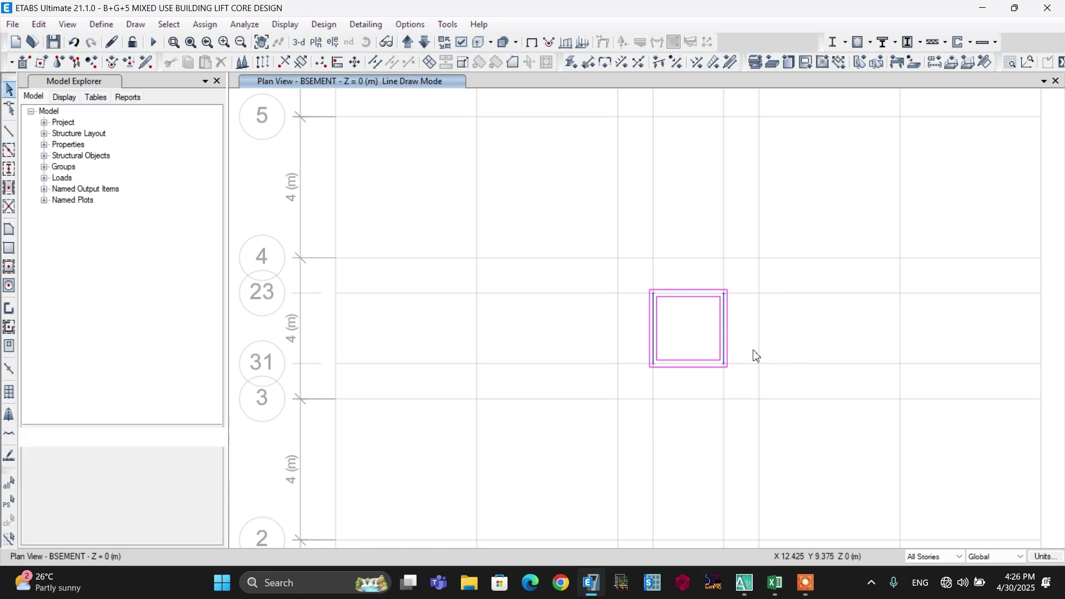
Replicate the beams on grid lines 7 and 15 once each, offset 0.5 m in X toward the inside of the core.
left_click(655, 336)
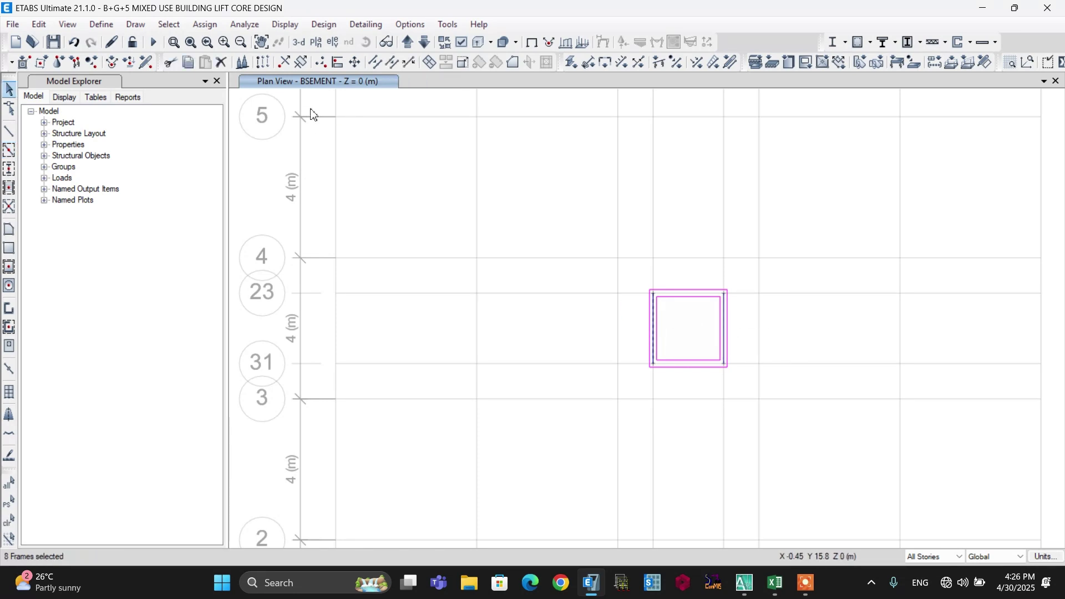
left_click(262, 62)
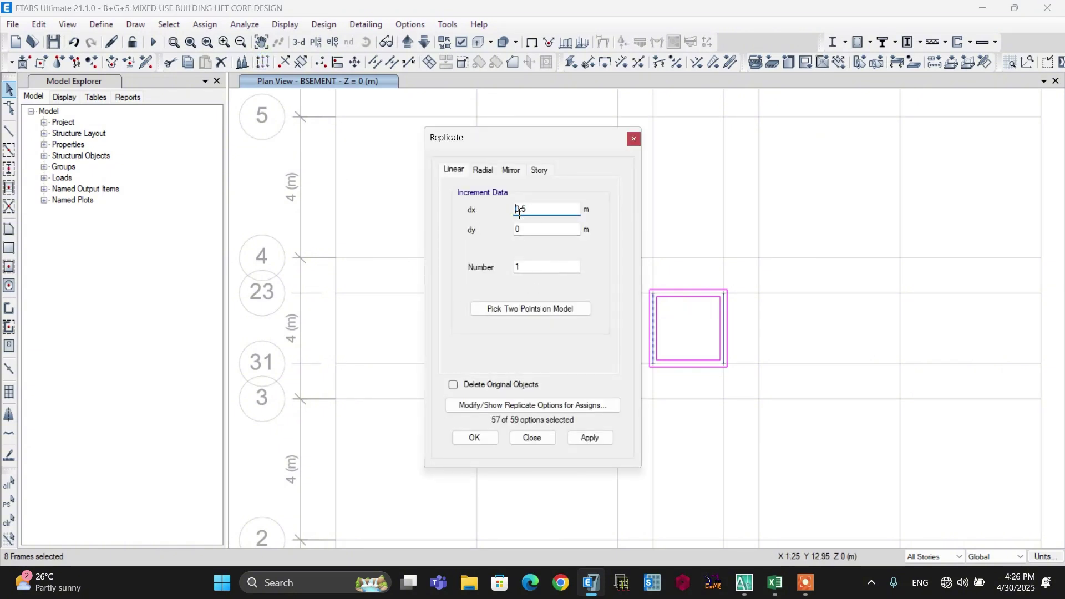
left_click(482, 439)
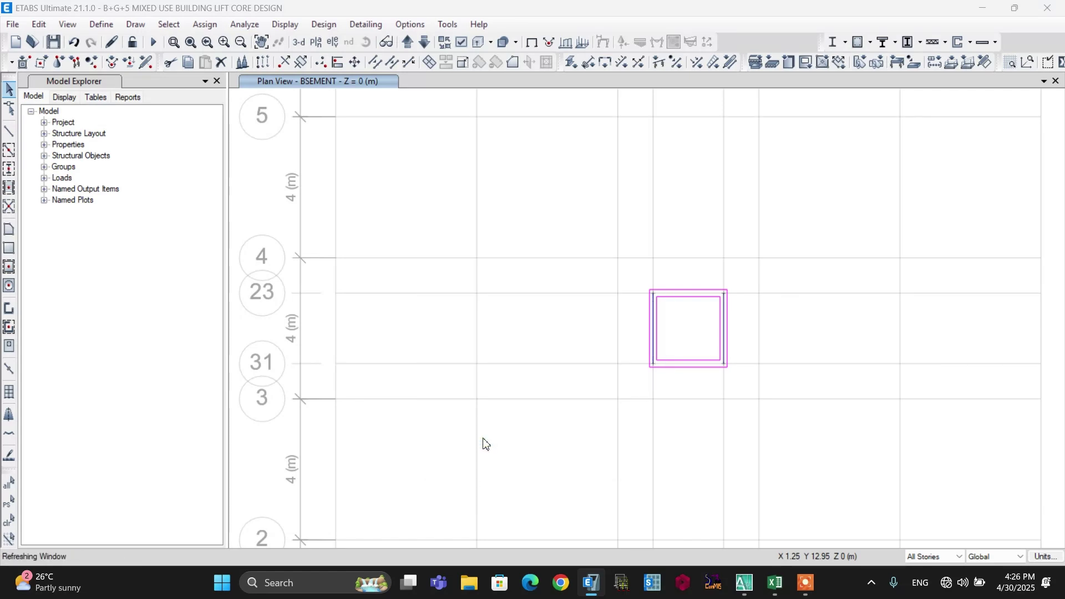
left_click(726, 344)
left_click(263, 64)
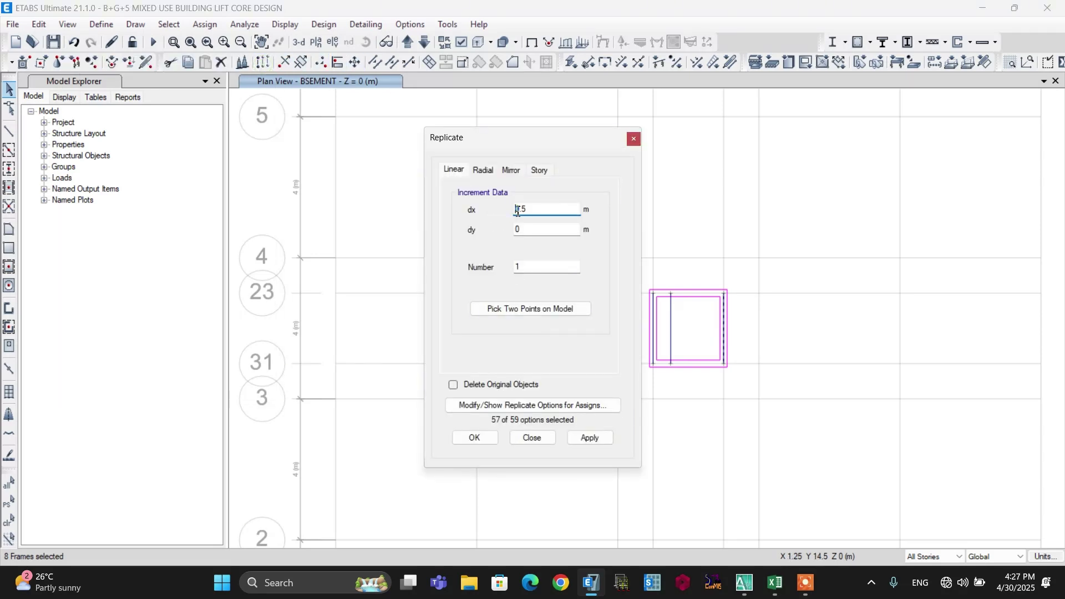
left_click(472, 438)
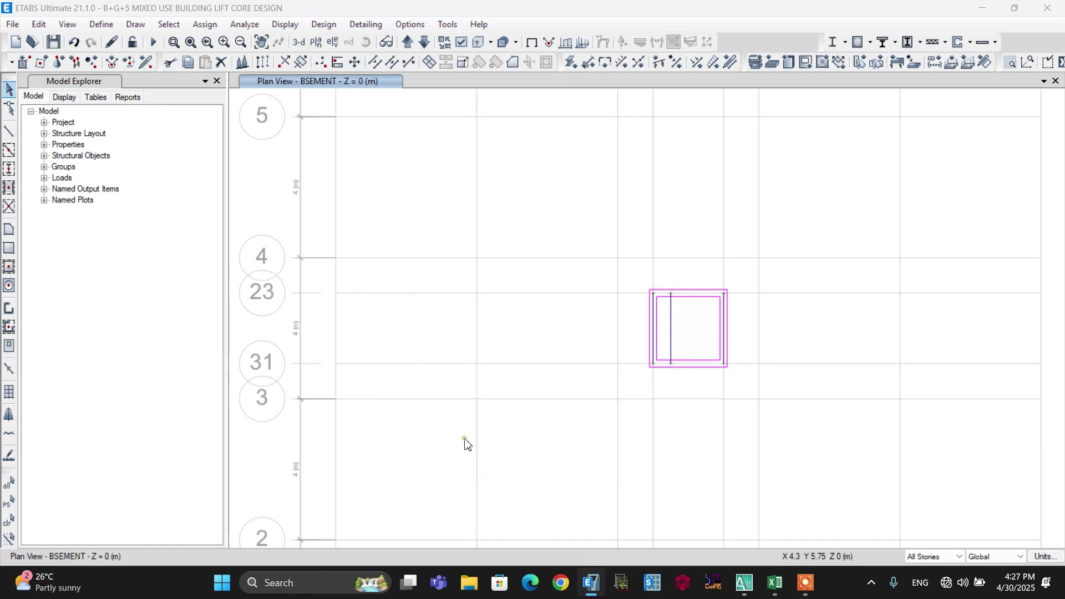
scroll(721, 355, "up", 4)
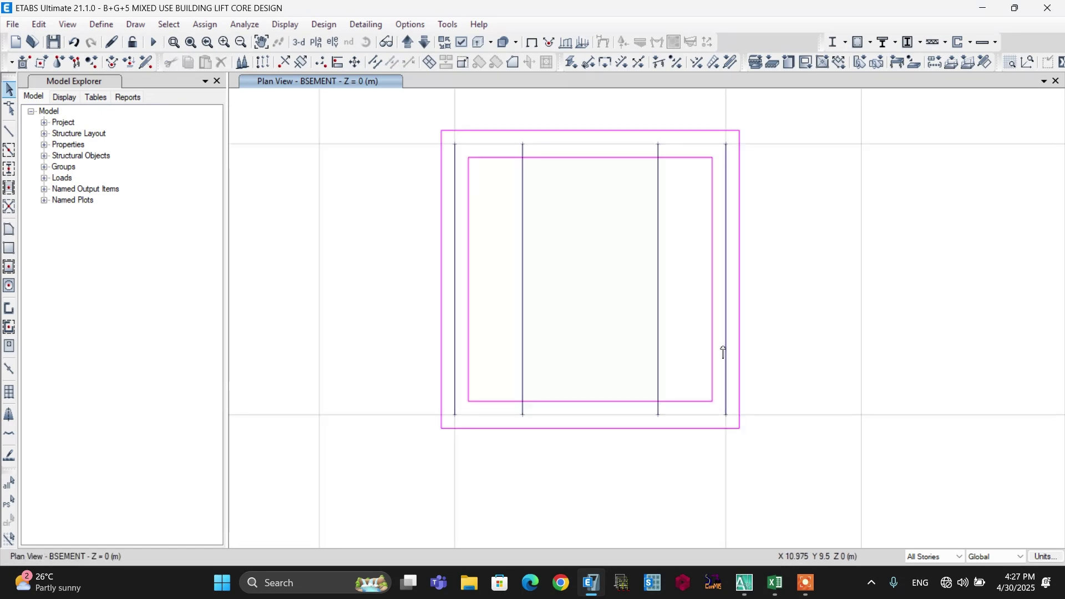
Add grid lines parallel to Y in grid system G1 at the grid line 31 end joints of the two inner beams.
scroll(654, 360, "down", 2)
left_click_drag(667, 371, 570, 398)
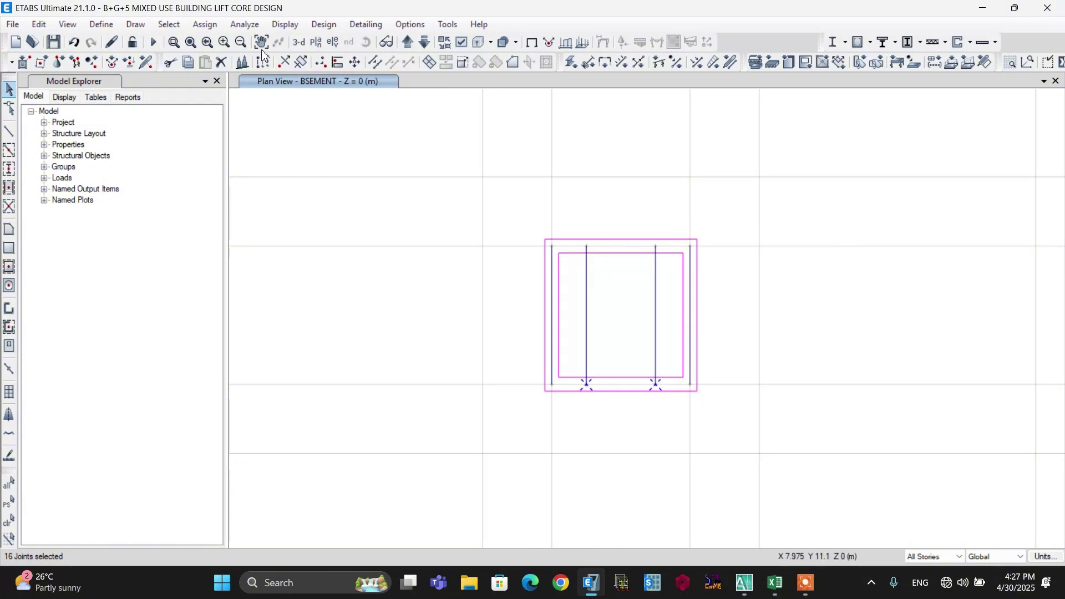
left_click(39, 26)
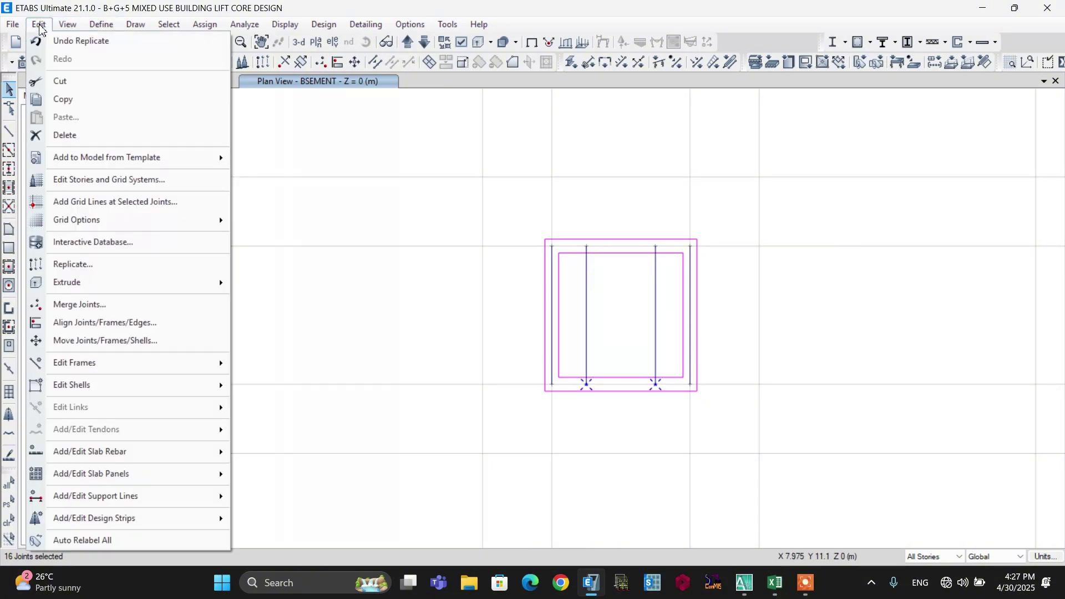
left_click(87, 202)
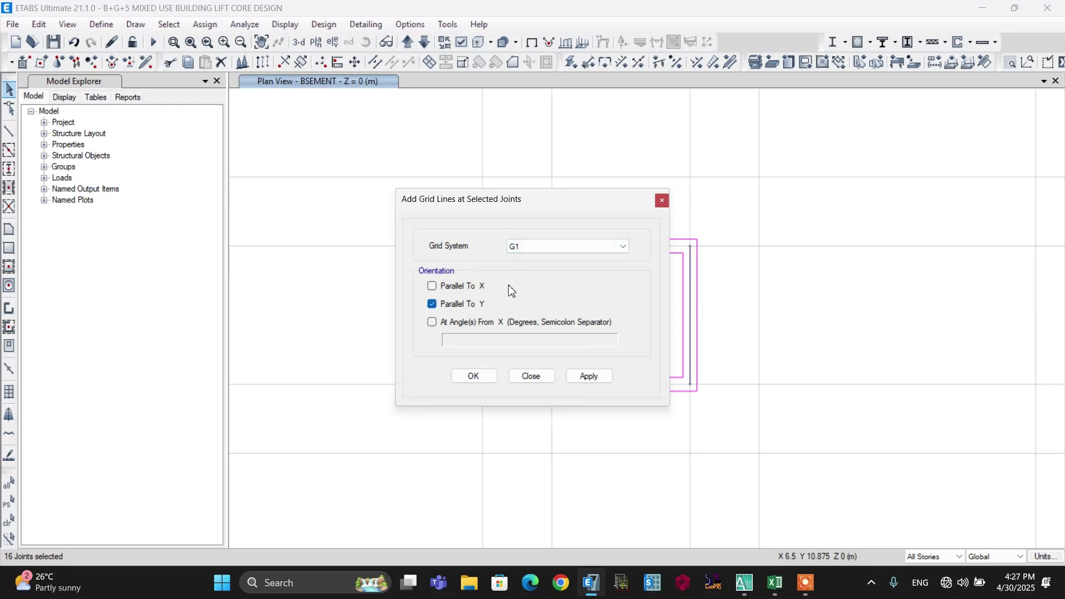
left_click(478, 380)
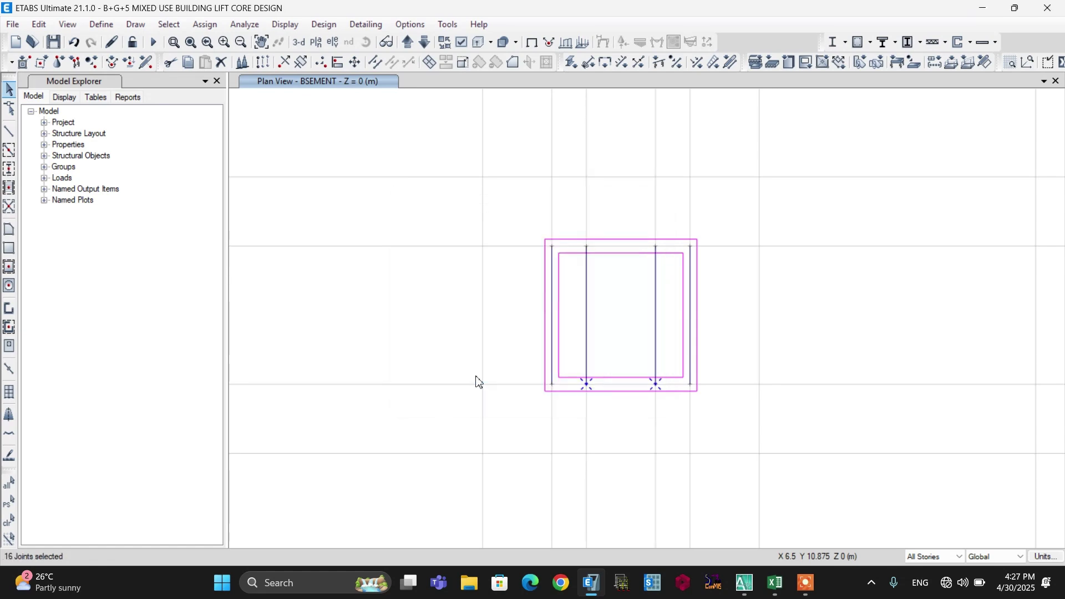
Delete the two inner helper beams and the beams along grid lines 7 and 15 on all stories.
left_click(586, 324)
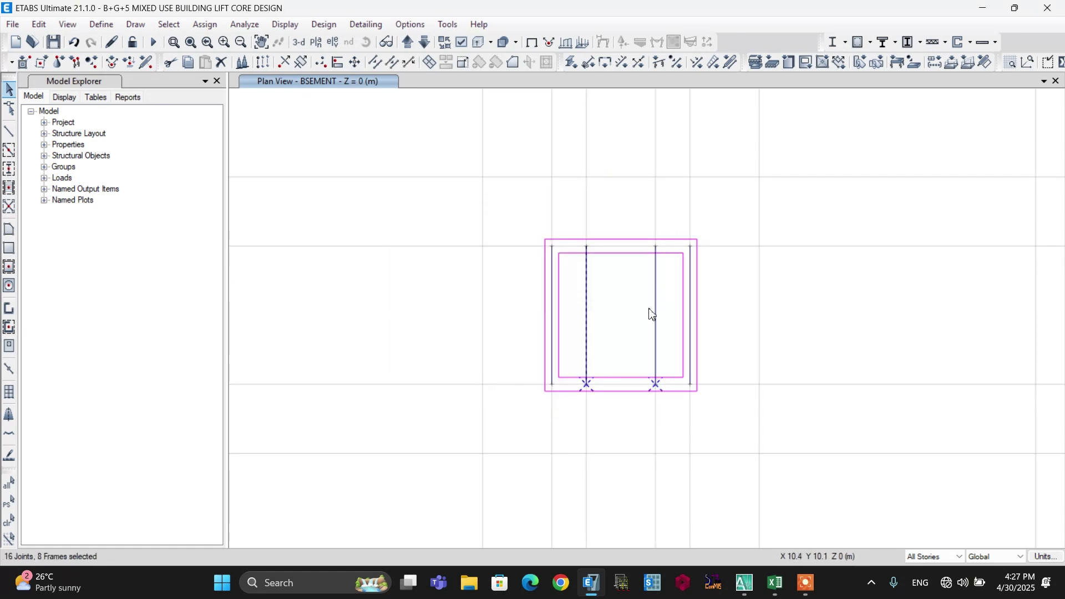
left_click(655, 311)
left_click(692, 287)
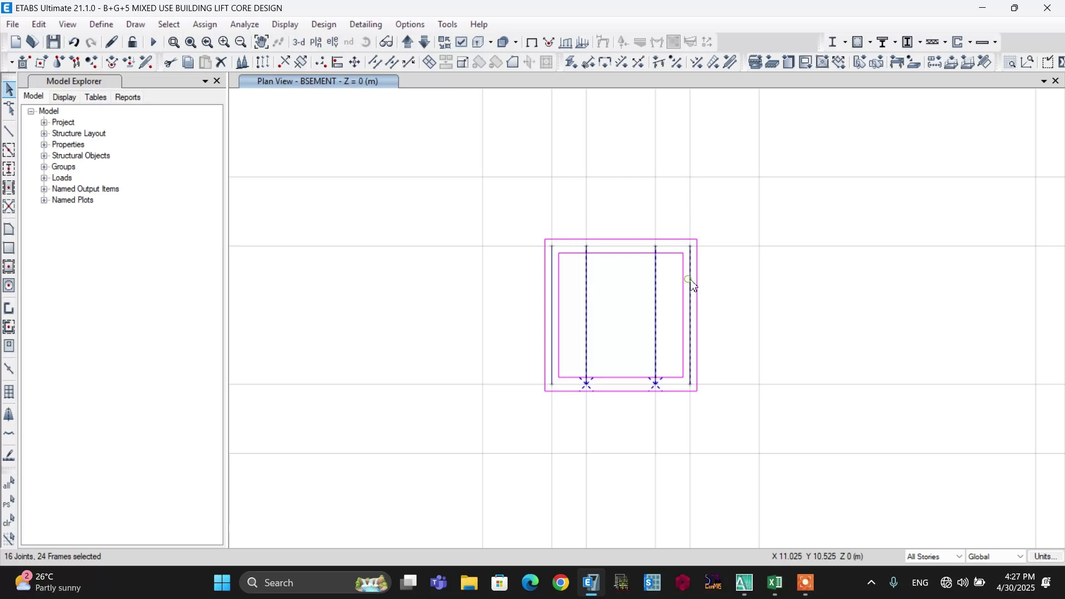
left_click(553, 284)
left_click(222, 62)
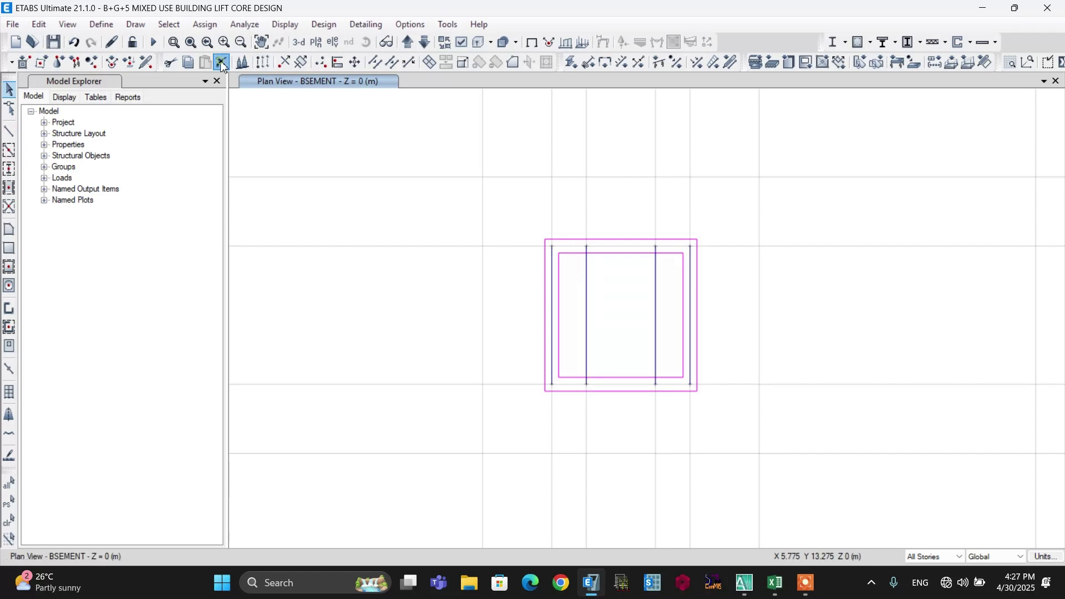
In the GROUND plan, draw AUTOSELECT pier walls on all stories along grid line 31, between grids 7 and 9 and between 17 and 15.
scroll(478, 348, "down", 5)
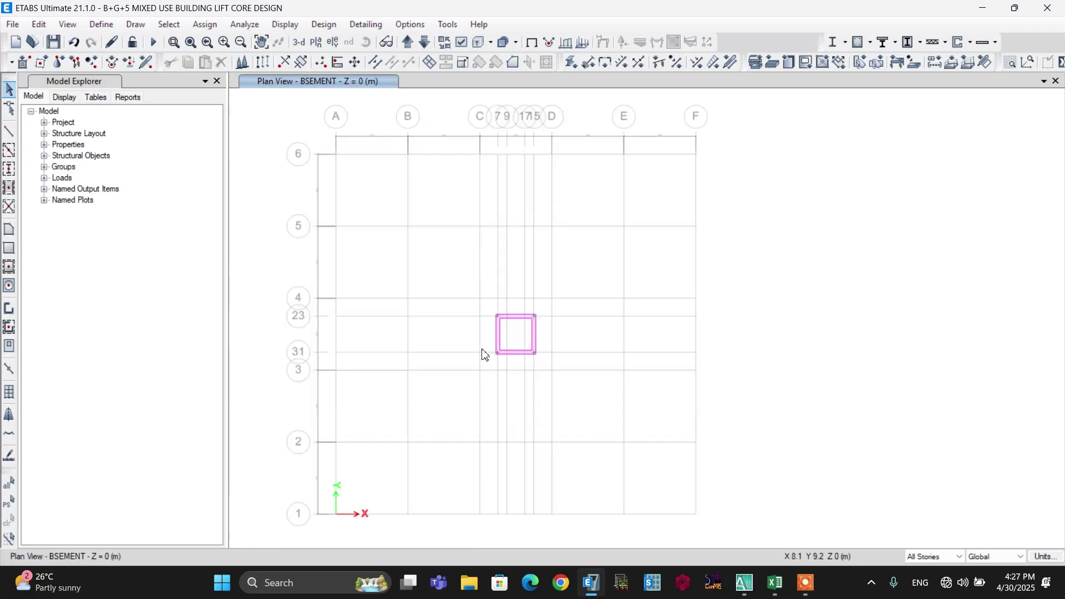
left_click(408, 42)
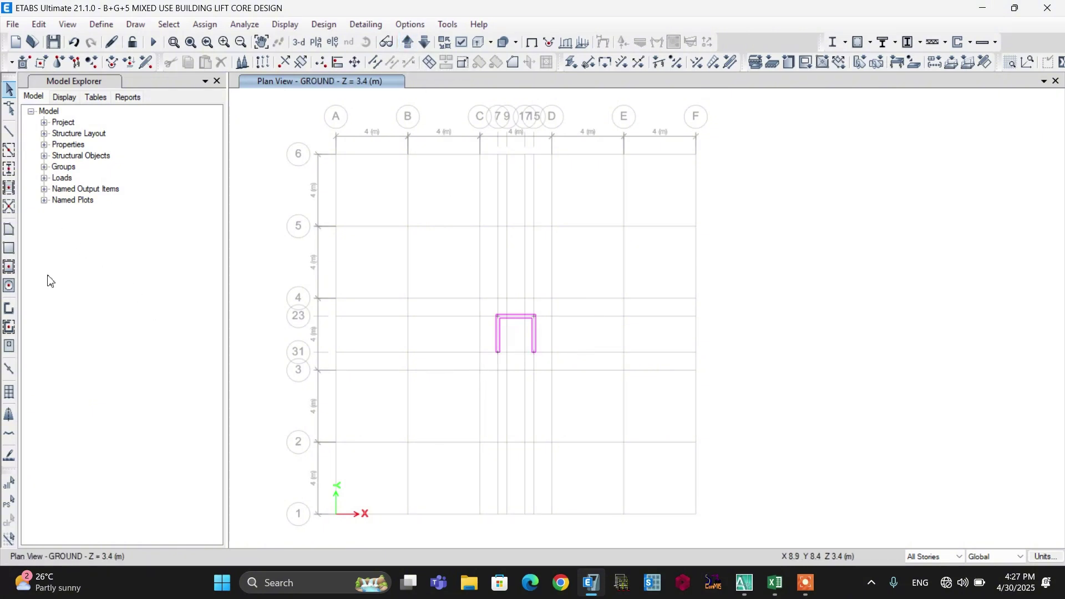
left_click(9, 328)
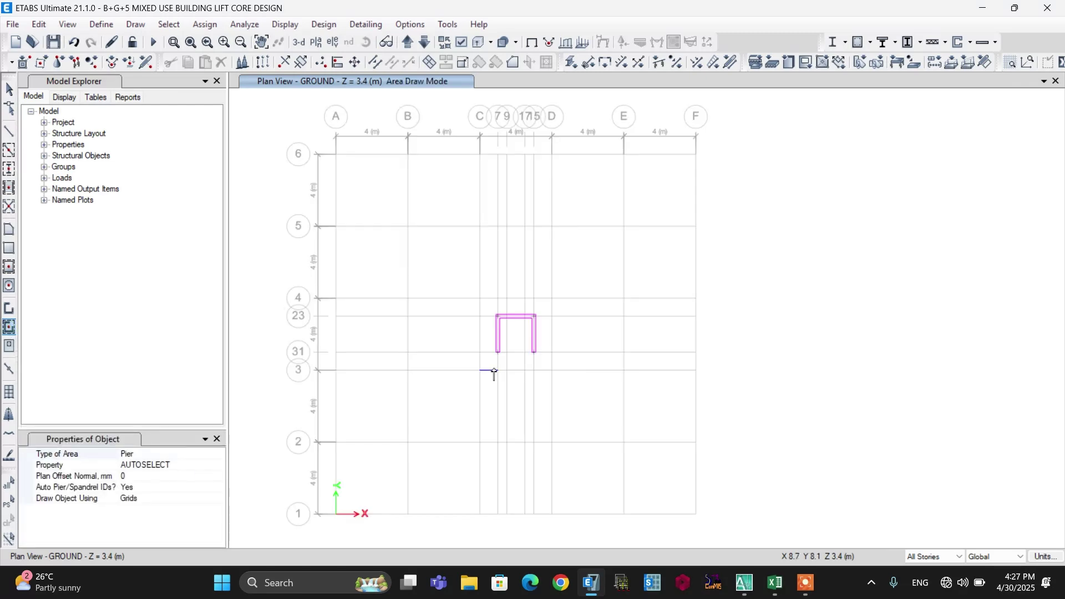
scroll(505, 368, "up", 3)
left_click(491, 334)
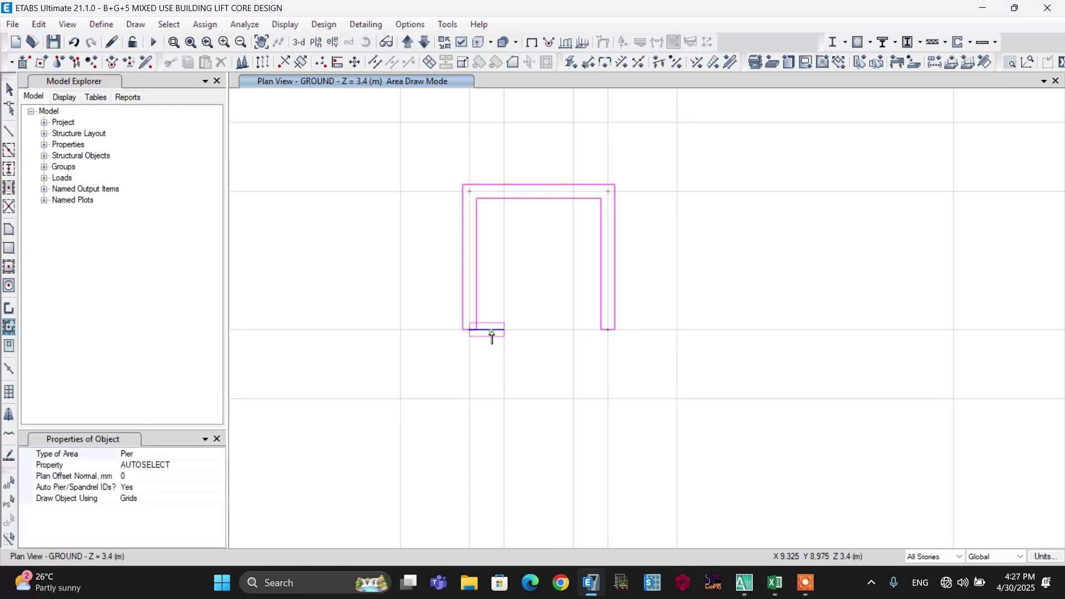
left_click(582, 331)
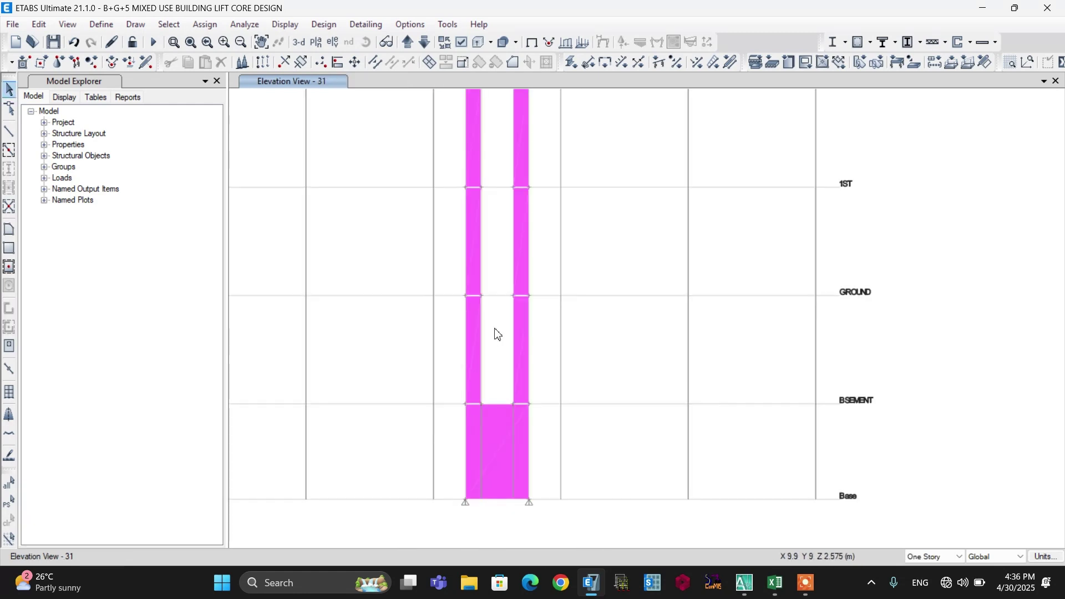
Inspect the lift door opening in elevation 31, then switch to AutoCAD and check the opening's height dimension in the core elevation drawing.
scroll(498, 334, "down", 3)
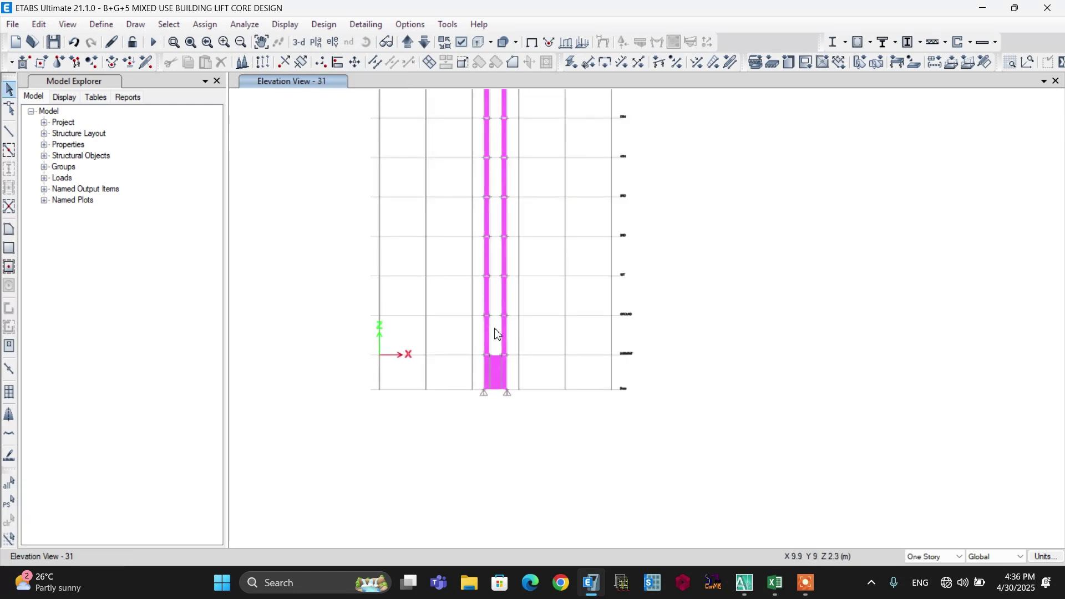
scroll(498, 329, "up", 4)
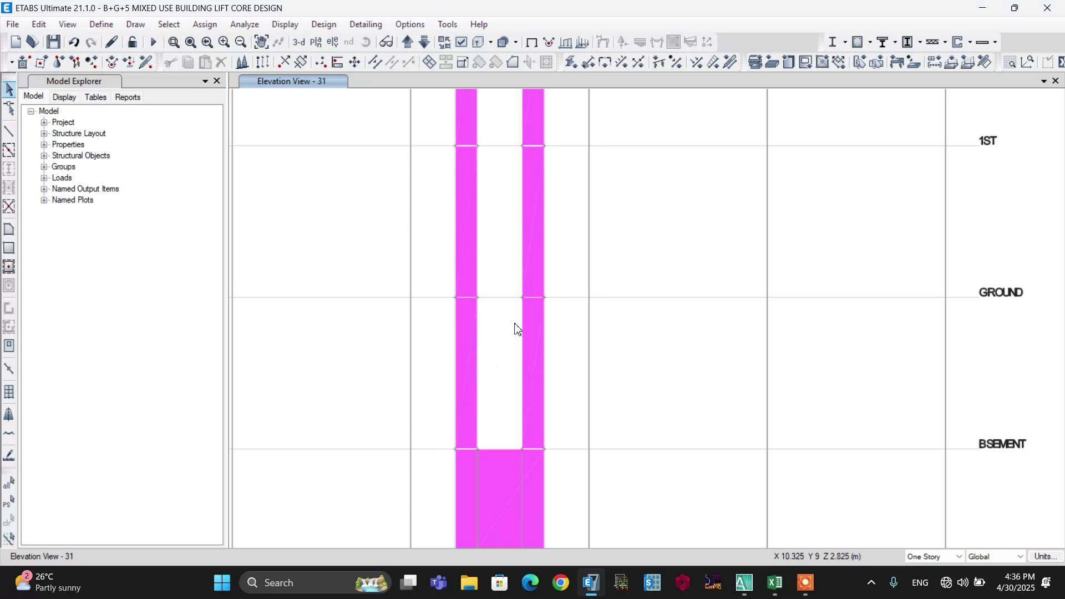
left_click(744, 582)
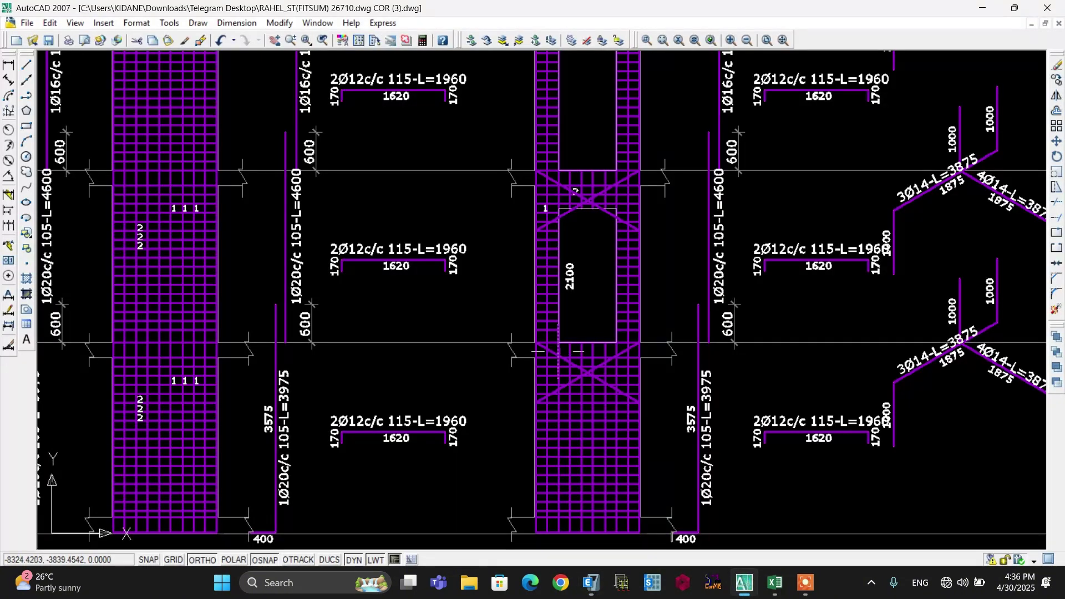
scroll(571, 235, "up", 3)
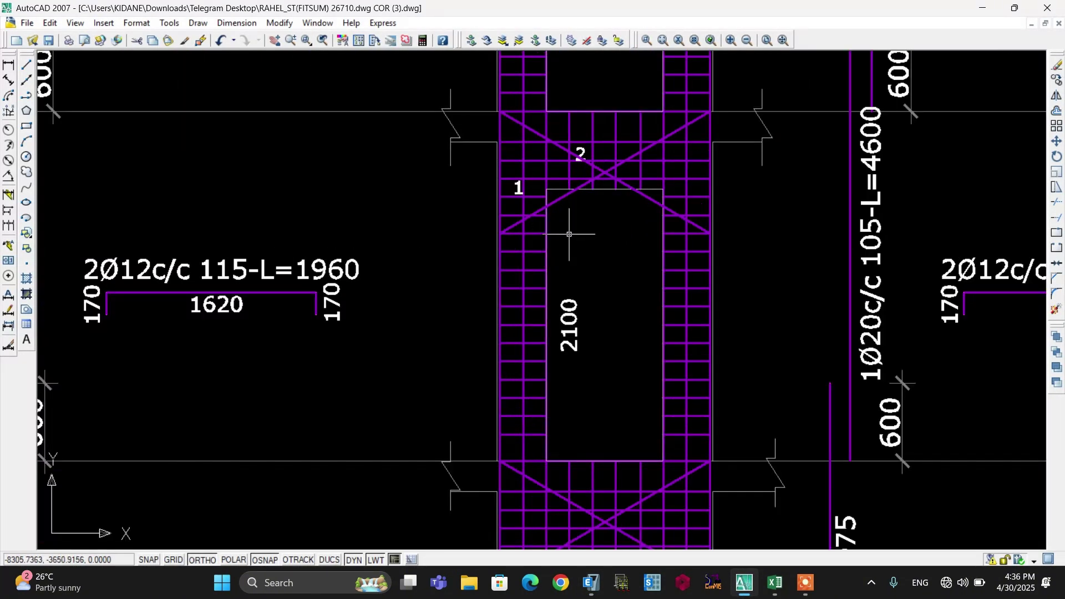
left_click(569, 324)
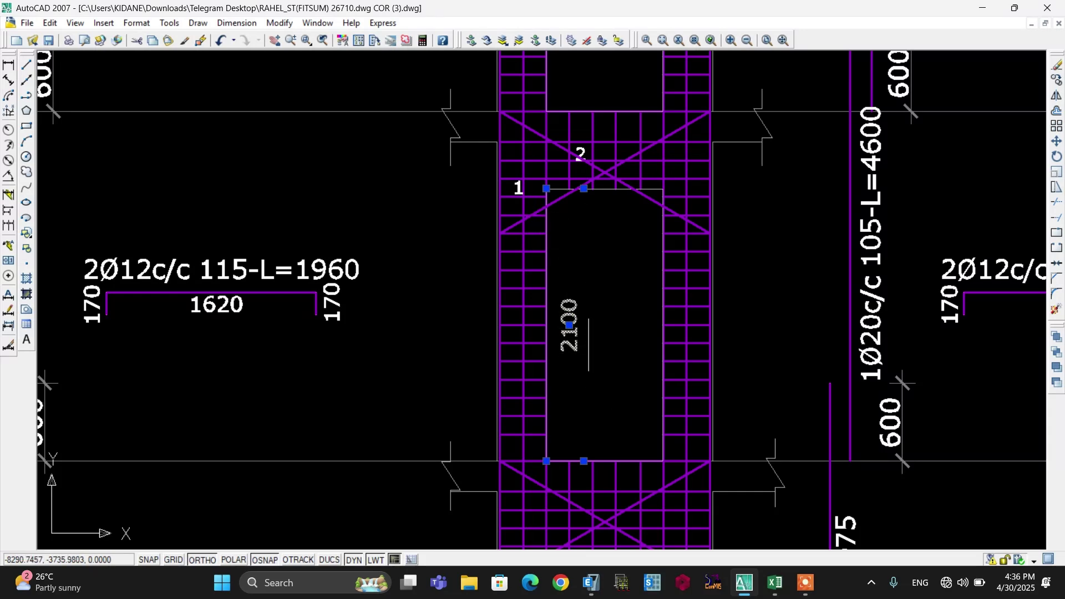
Back in ETABS, draw a joint in elevation 31 with a 2100 mm Z plan offset from grid point 17-31 at BSEMENT.
key("alt+Tab")
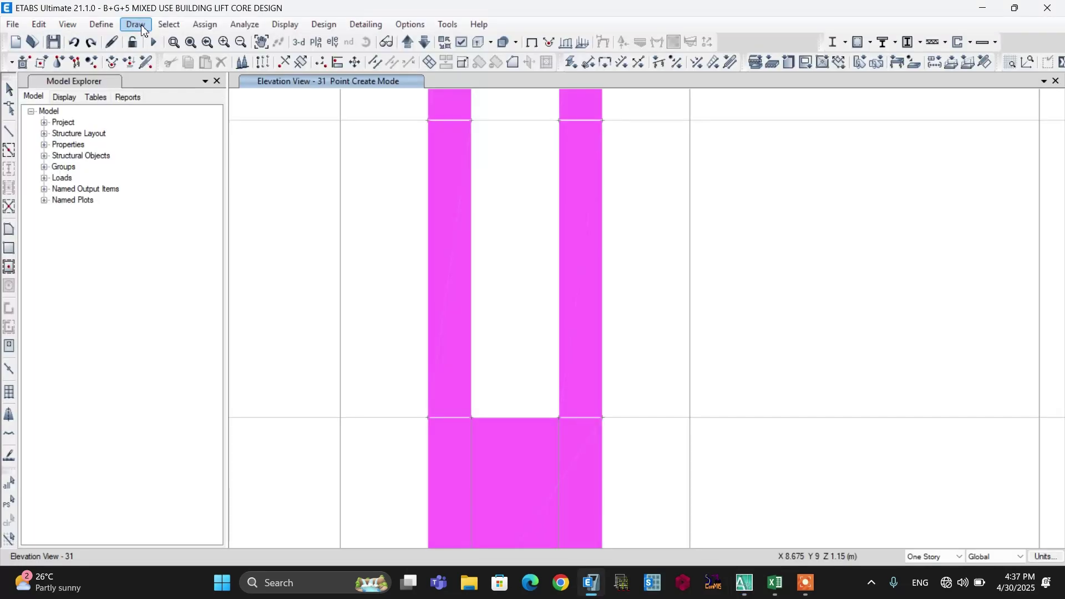
left_click(136, 25)
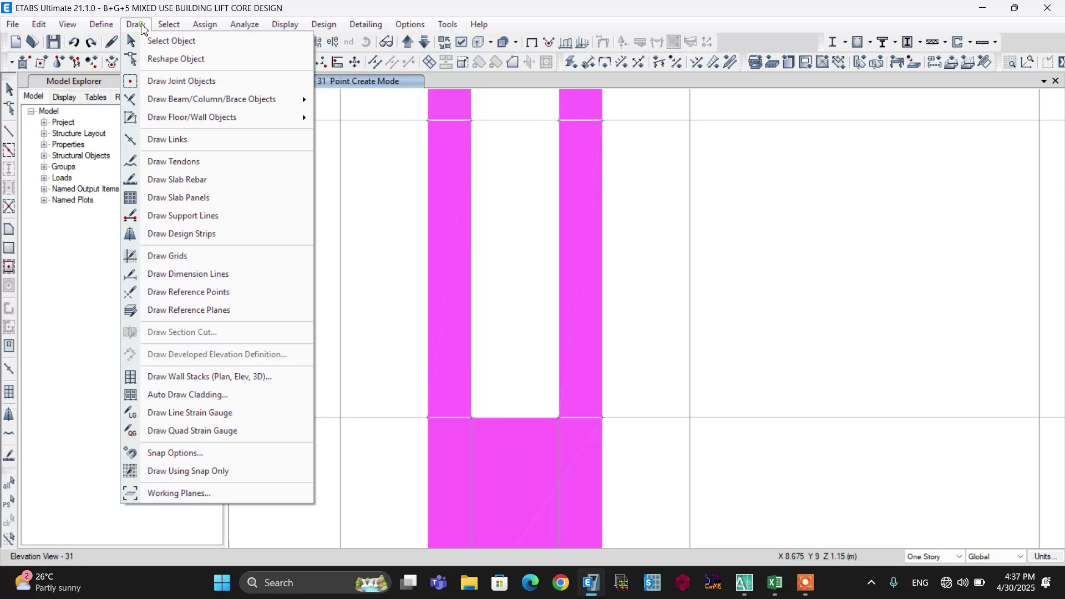
left_click(169, 84)
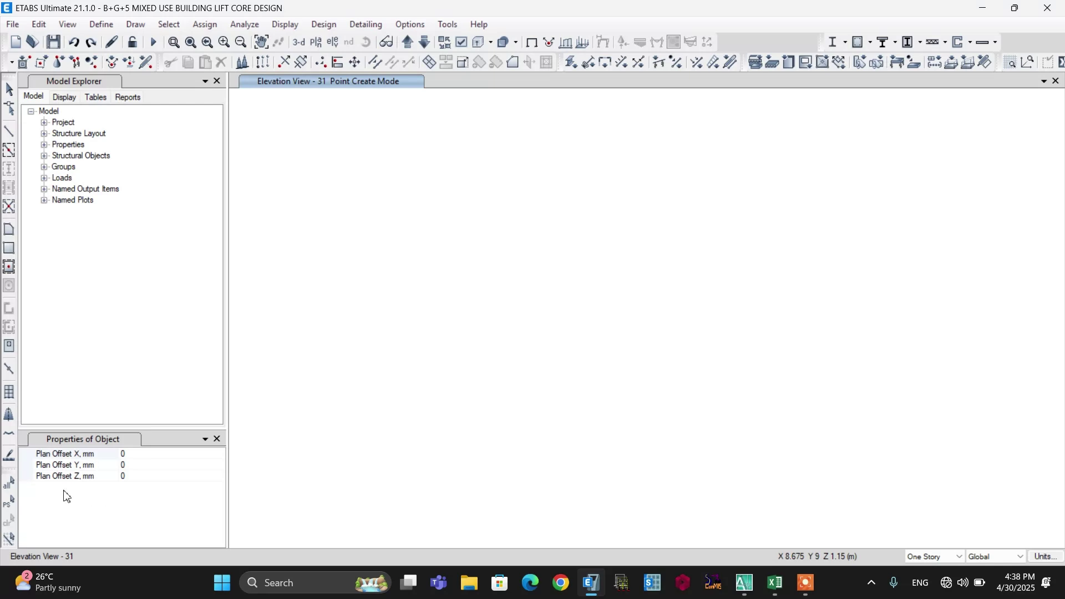
left_click(131, 476)
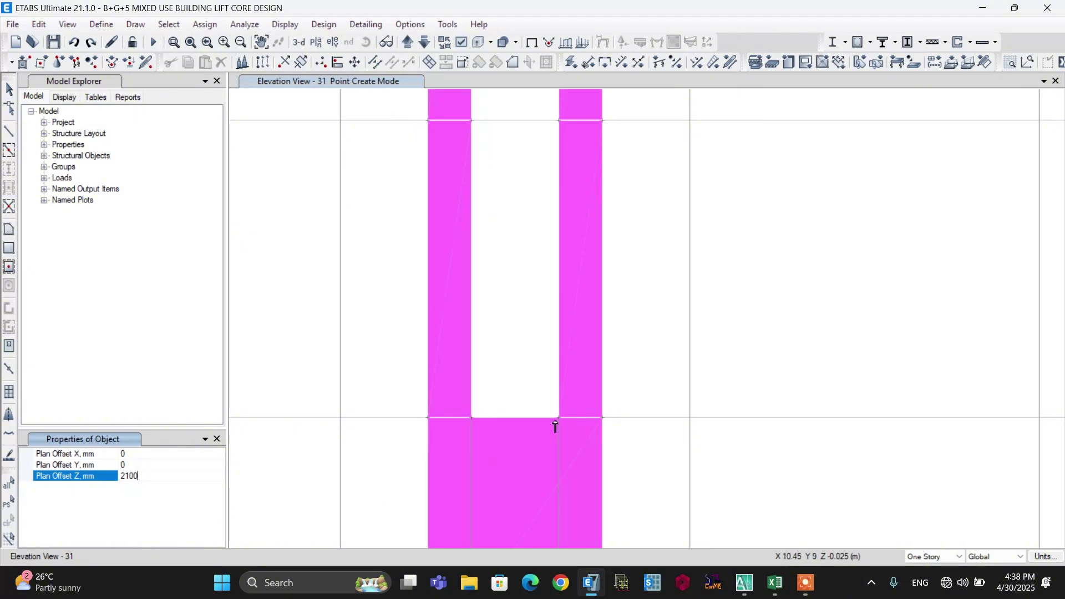
scroll(558, 427, "up", 4)
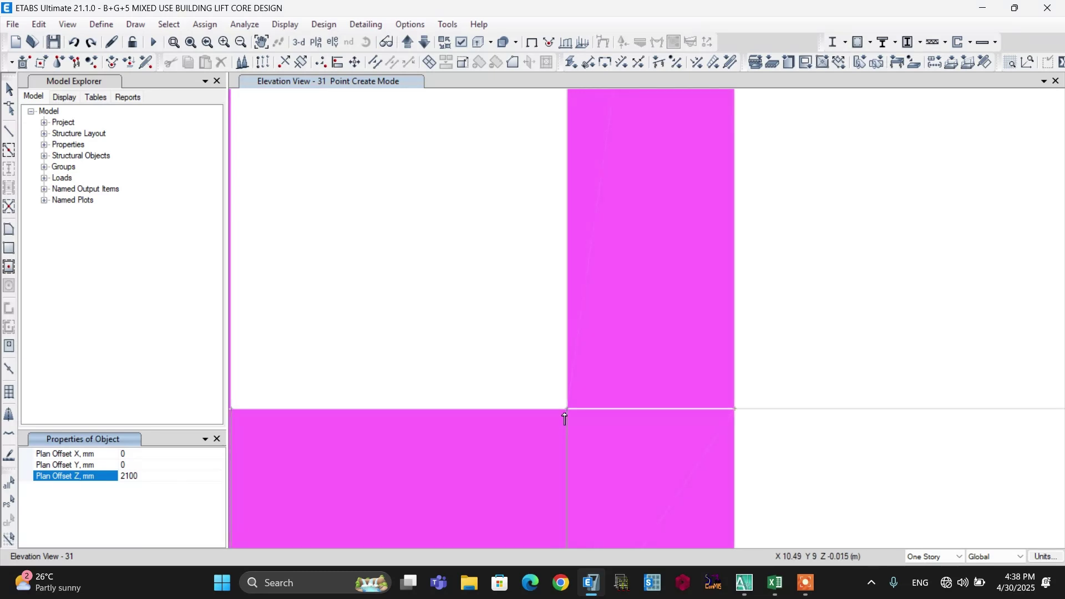
left_click(566, 411)
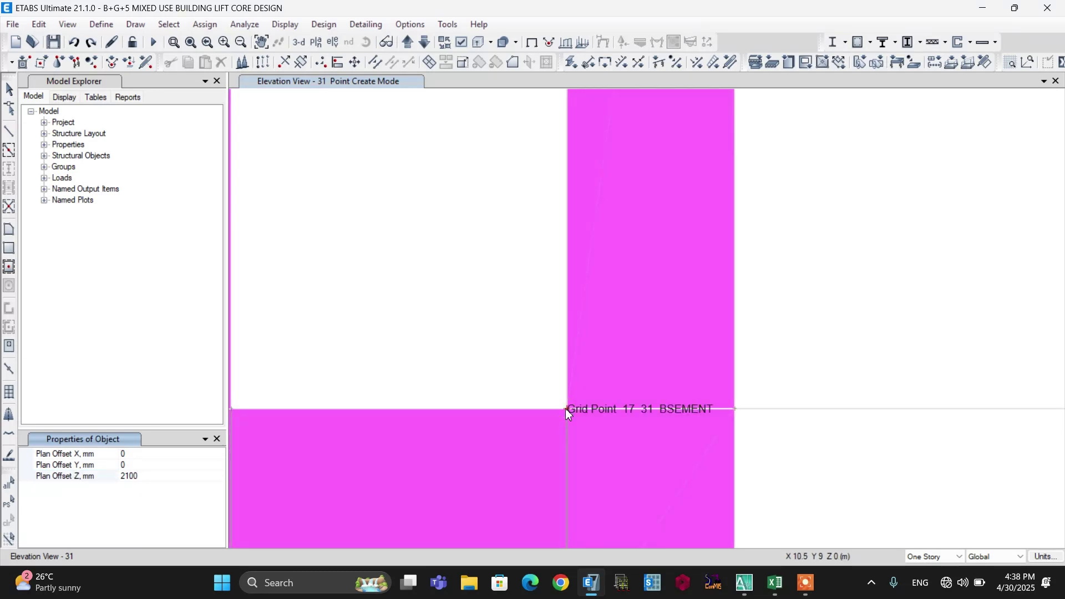
Draw a rectangular AUTOSELECT wall on all stories above the door opening, from grid 9 at GROUND to the offset joint, and show the 3-D view.
scroll(567, 415, "down", 3)
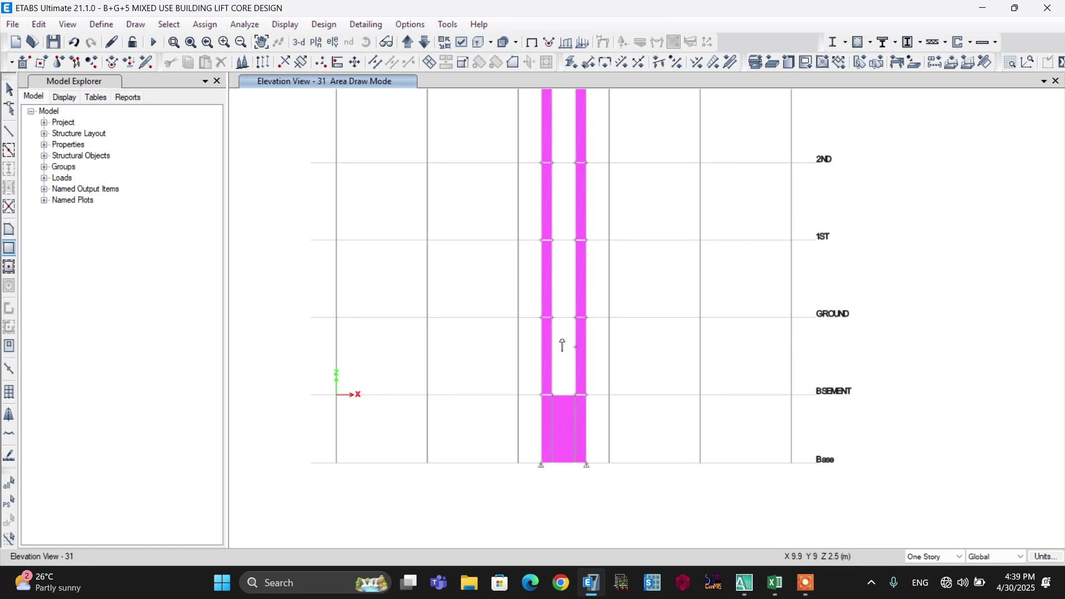
left_click(936, 556)
left_click(937, 578)
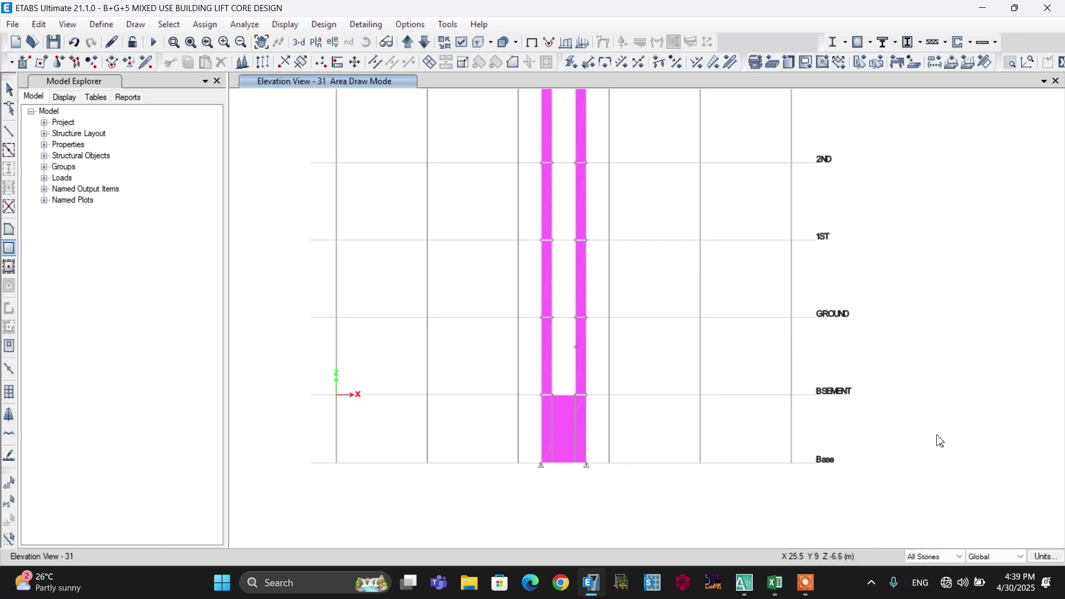
left_click(7, 251)
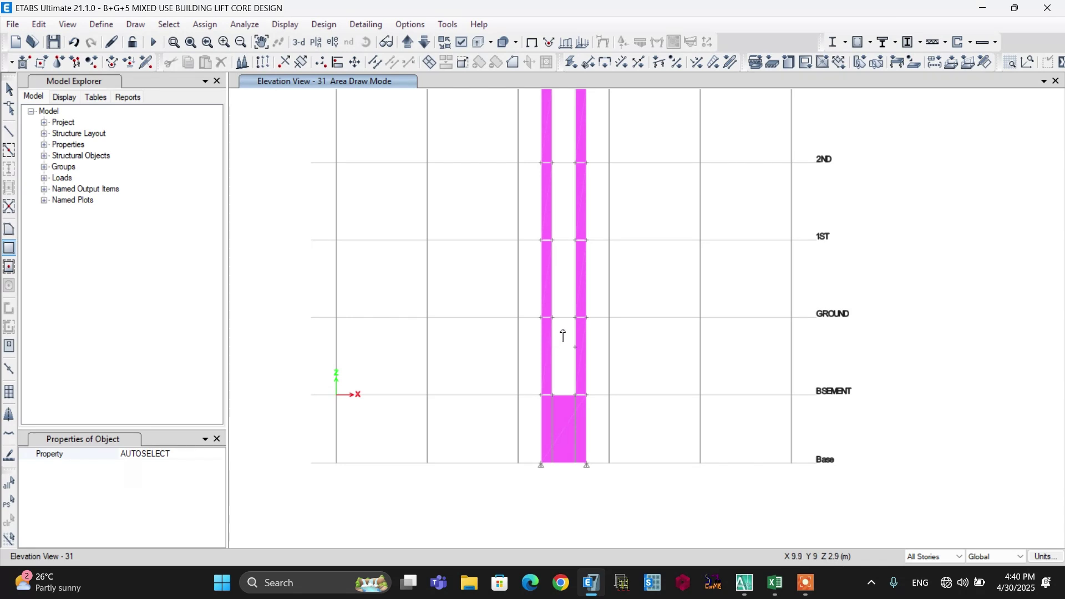
scroll(562, 335, "up", 2)
left_click(541, 307)
left_click(584, 363)
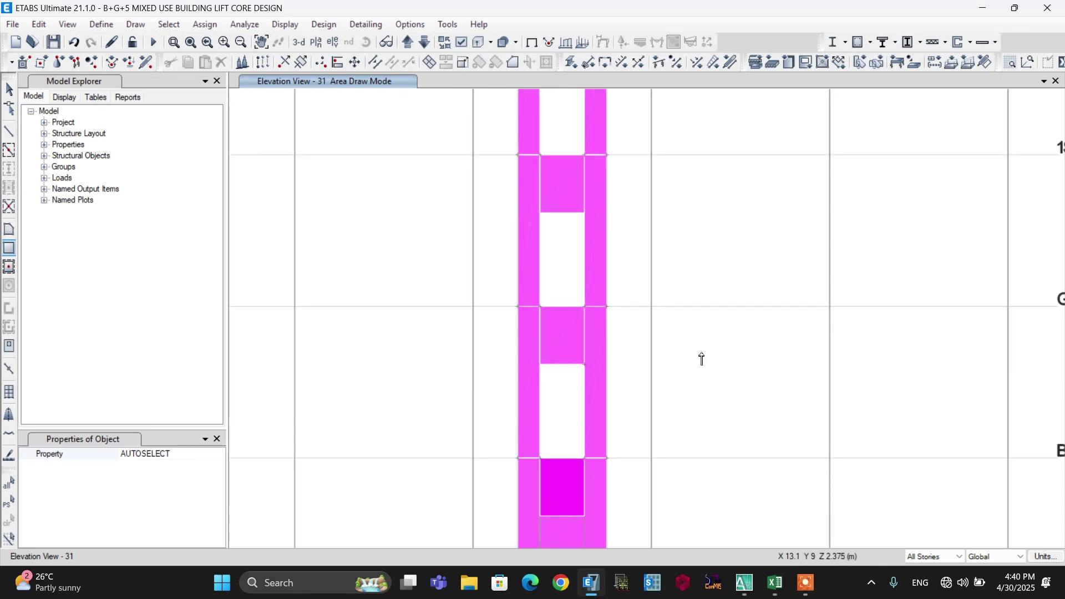
scroll(601, 412, "down", 4)
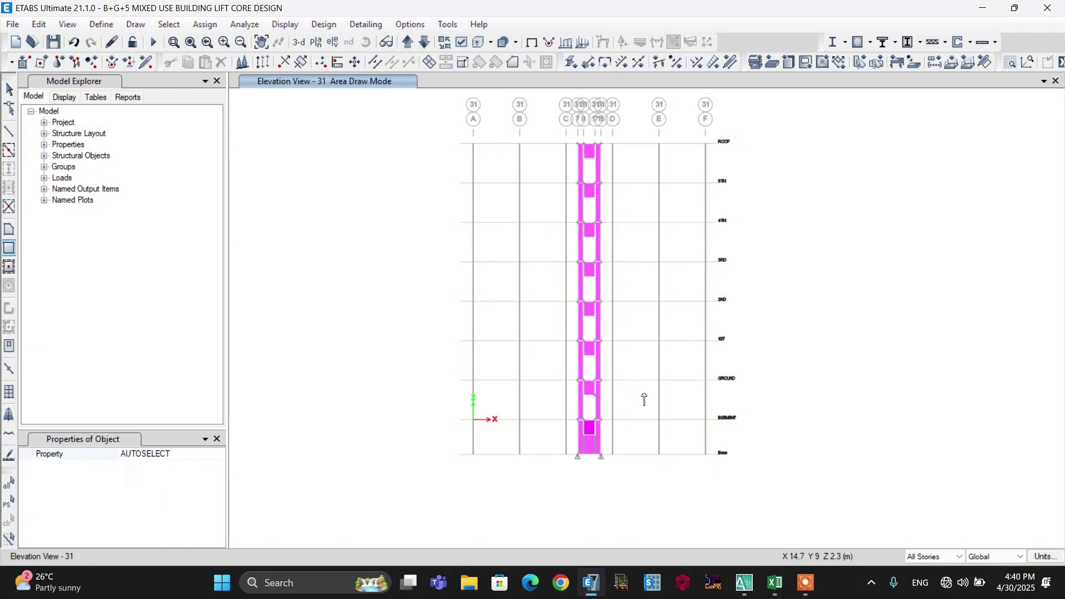
left_click(299, 43)
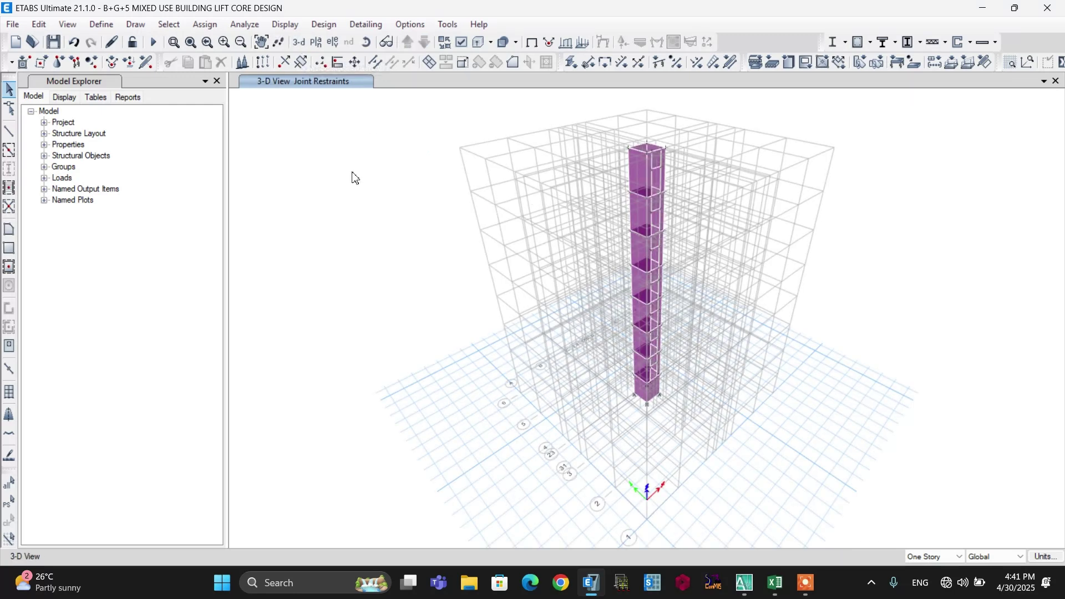
In the Base plan, assign fixed restraints, all translations and rotations, to the four corner joints of the lift core.
left_click(316, 43)
left_click(450, 320)
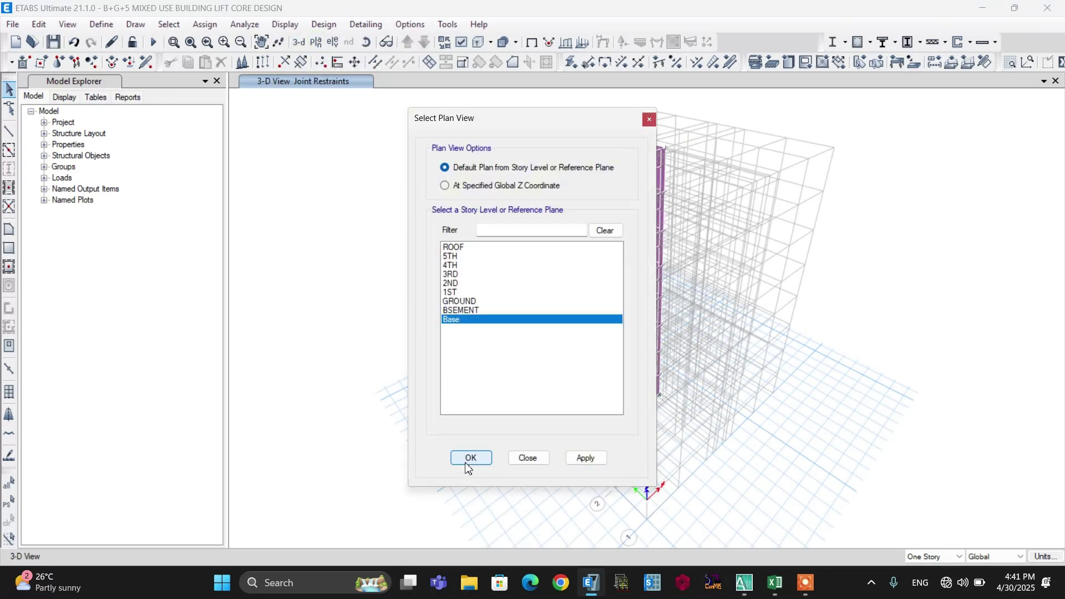
left_click(464, 460)
left_click_drag(469, 286, 557, 380)
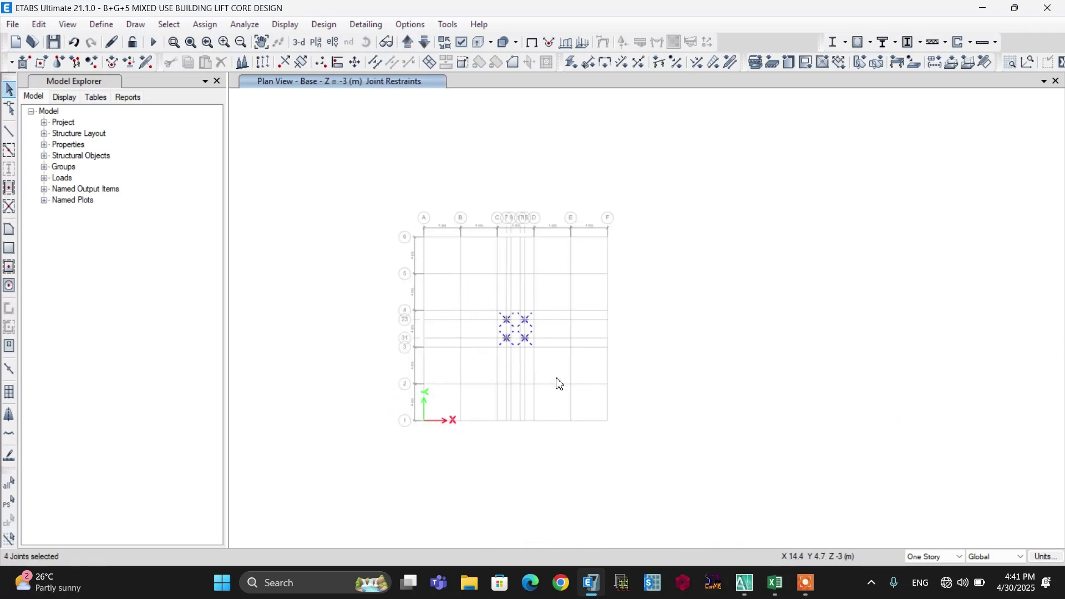
left_click(205, 25)
mouse_move(208, 47)
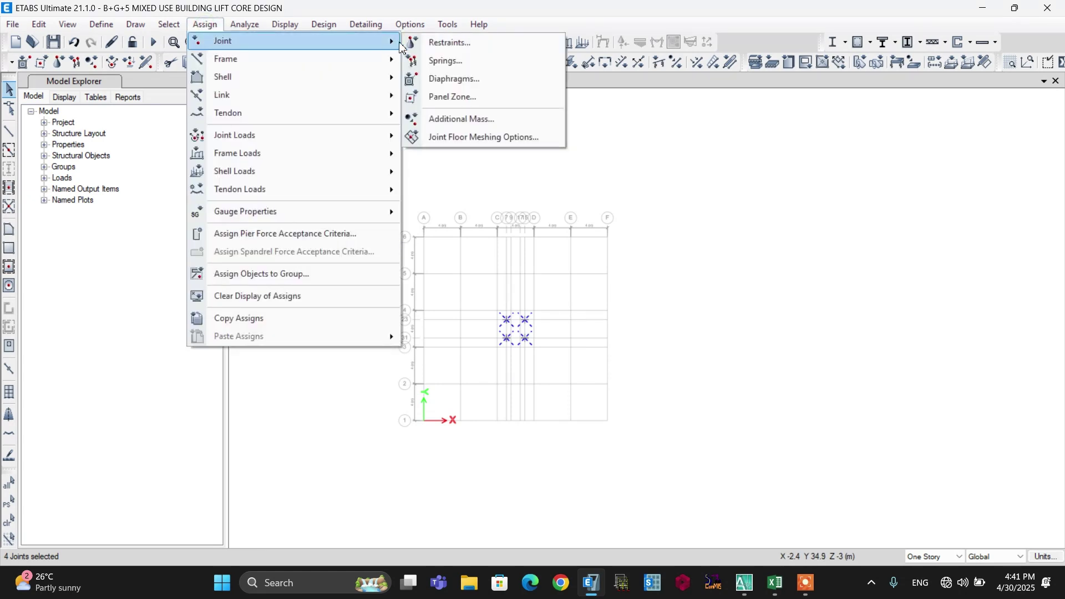
left_click(446, 43)
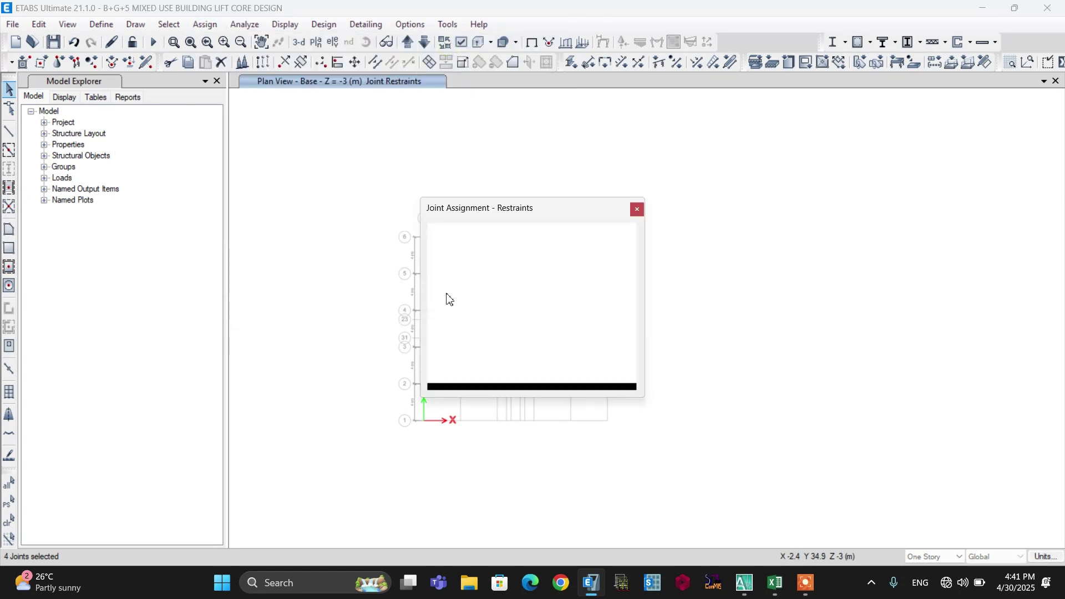
left_click(484, 336)
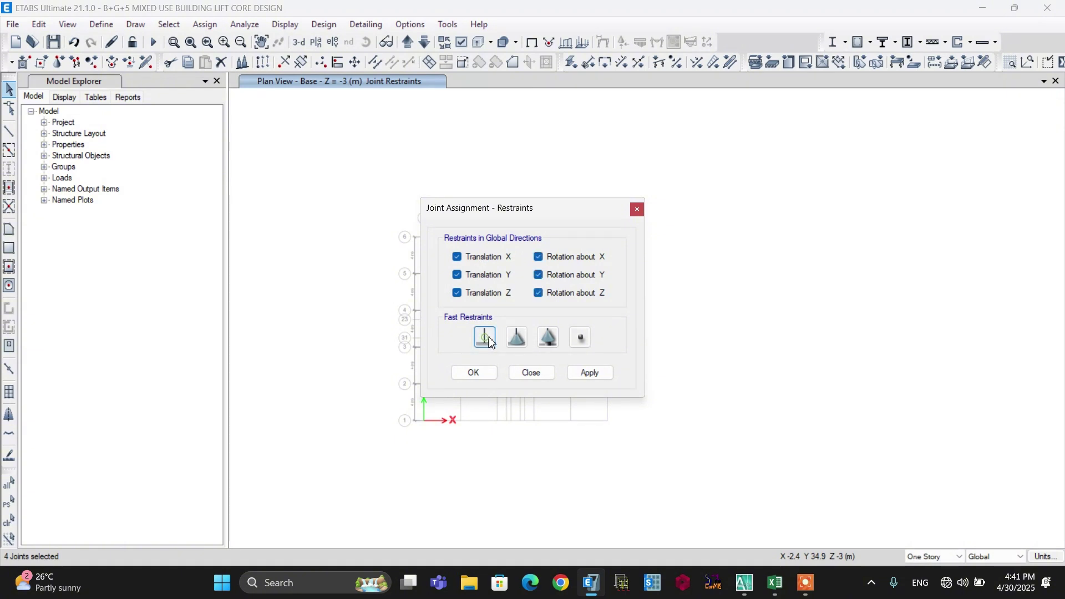
left_click(474, 382)
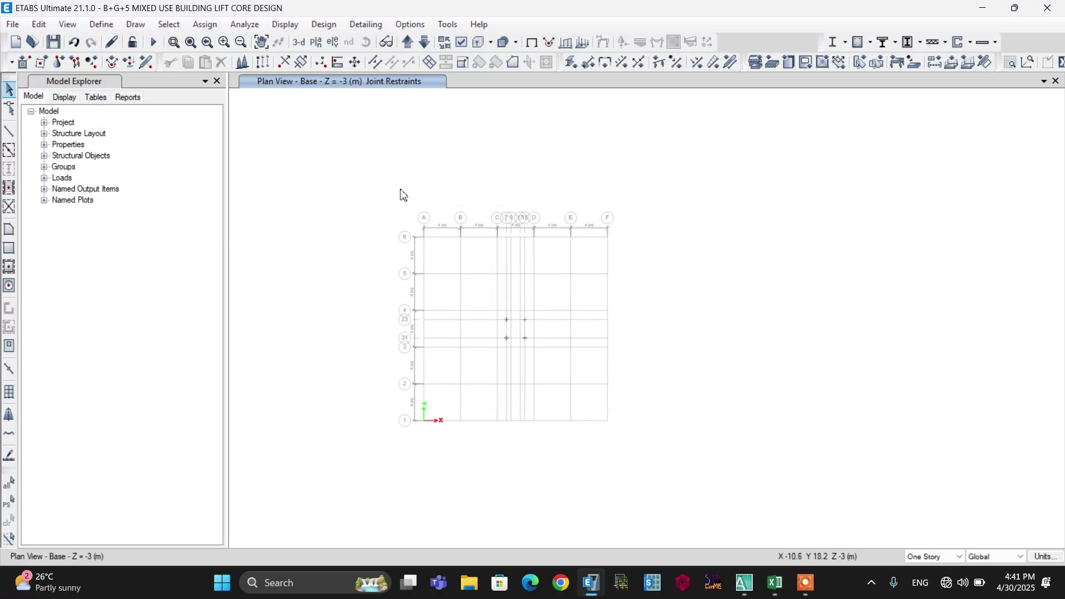
Return to the 3-D view and select the entire lift core.
left_click(336, 43)
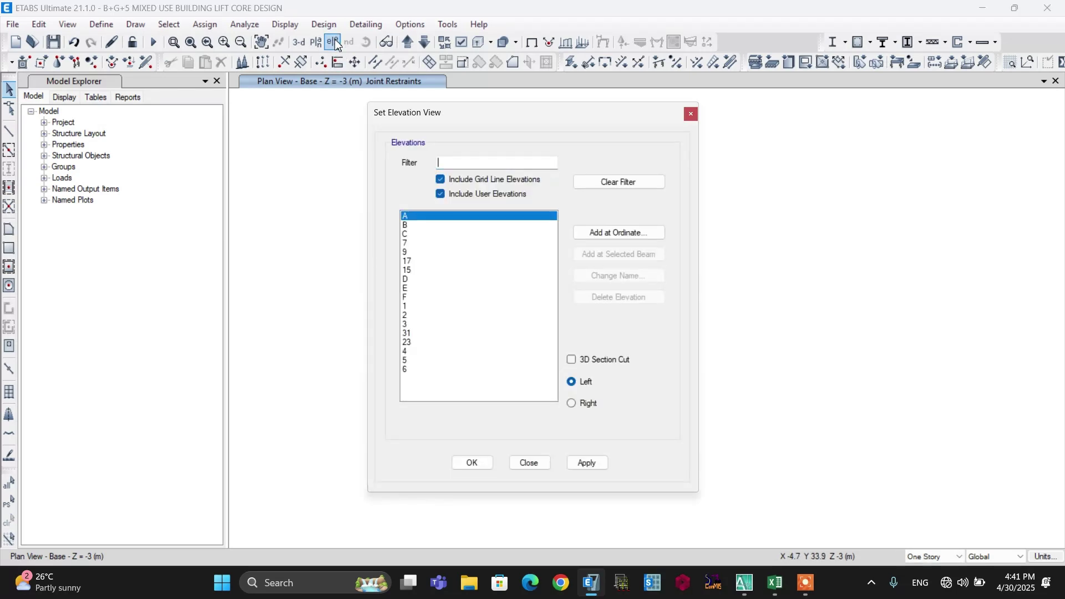
left_click(689, 115)
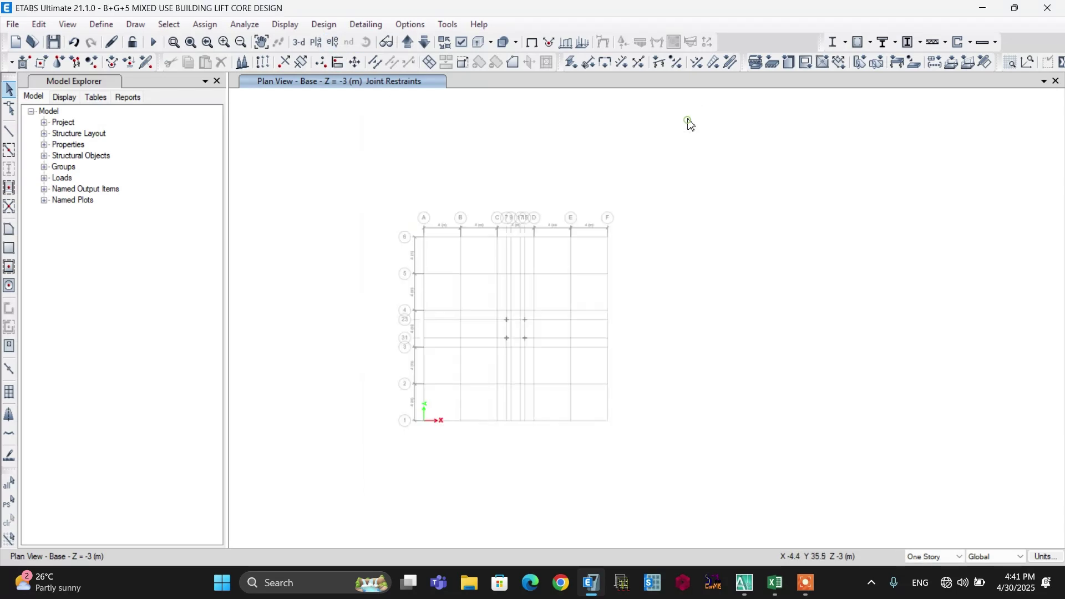
left_click(300, 44)
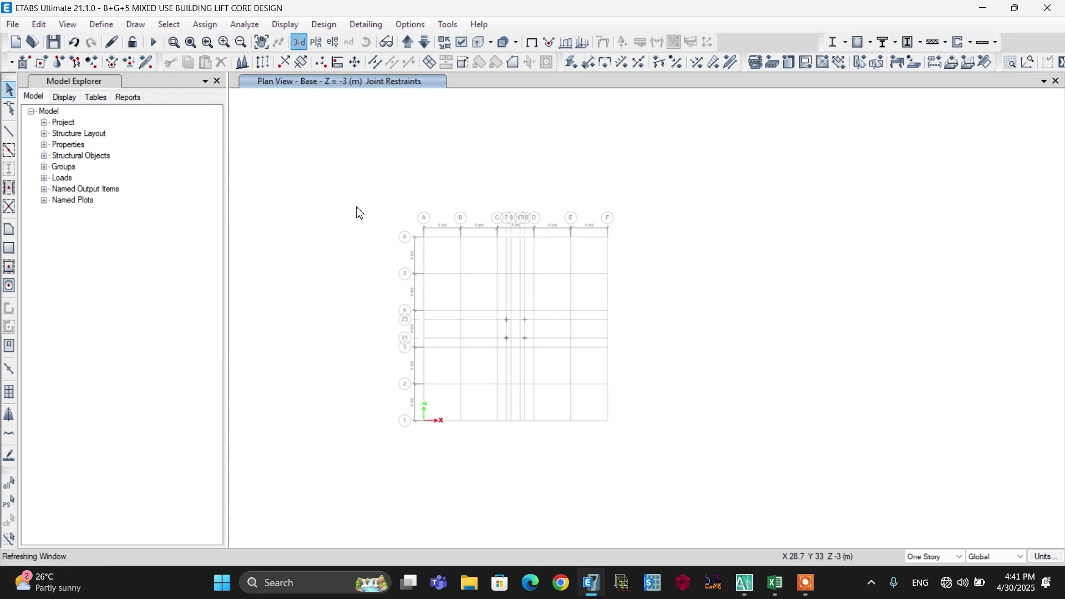
scroll(388, 305, "down", 2)
left_click_drag(388, 173, 638, 412)
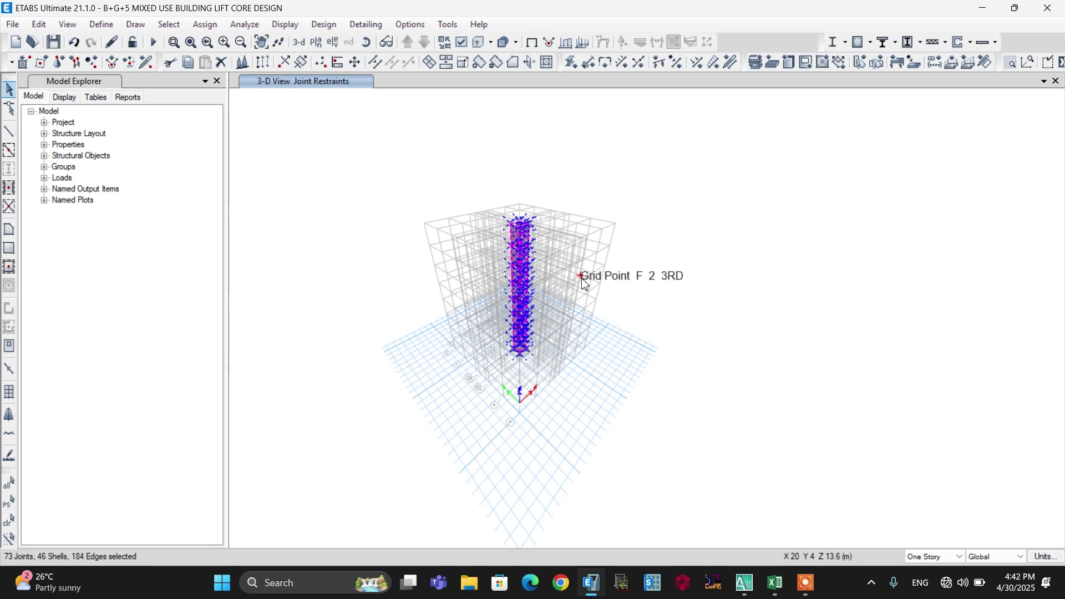
In elevation 31, deselect the wall panels above the door openings from ROOF down to GROUND, keeping the other core walls selected.
left_click(333, 42)
left_click(408, 333)
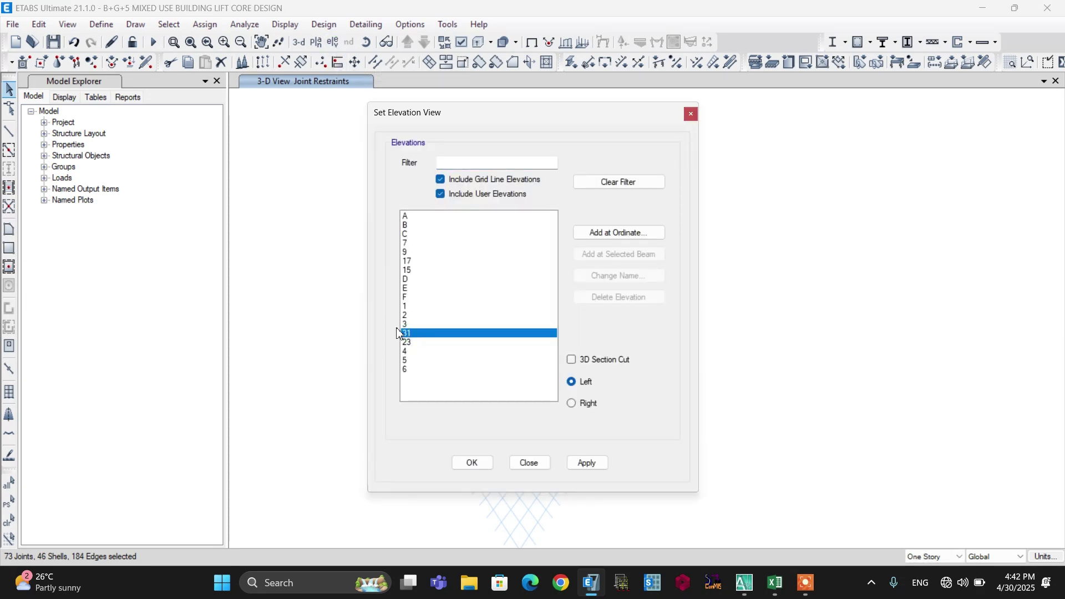
left_click(475, 462)
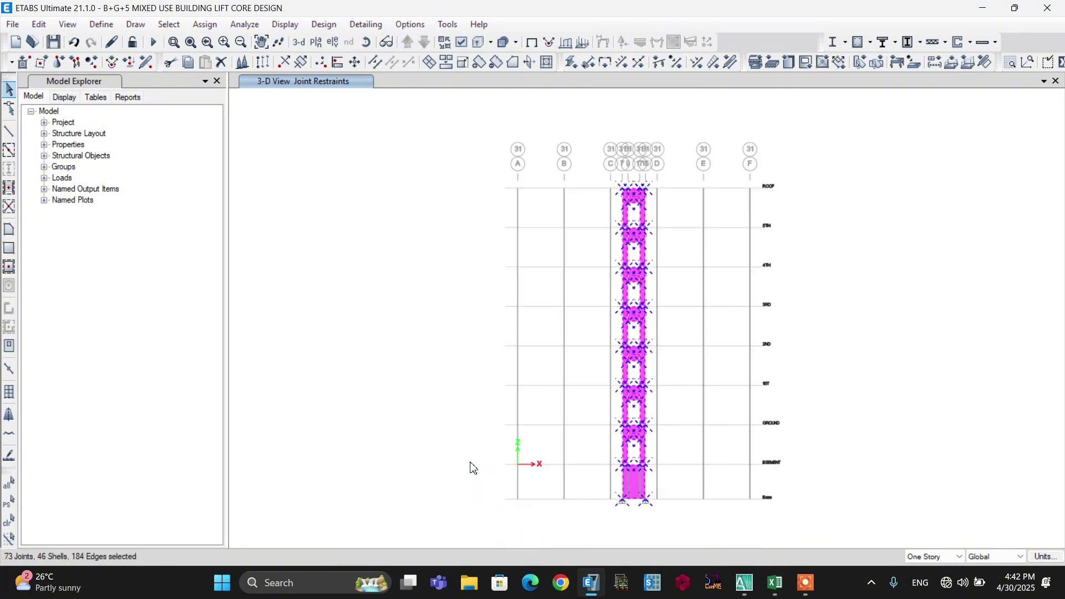
scroll(644, 204, "up", 2)
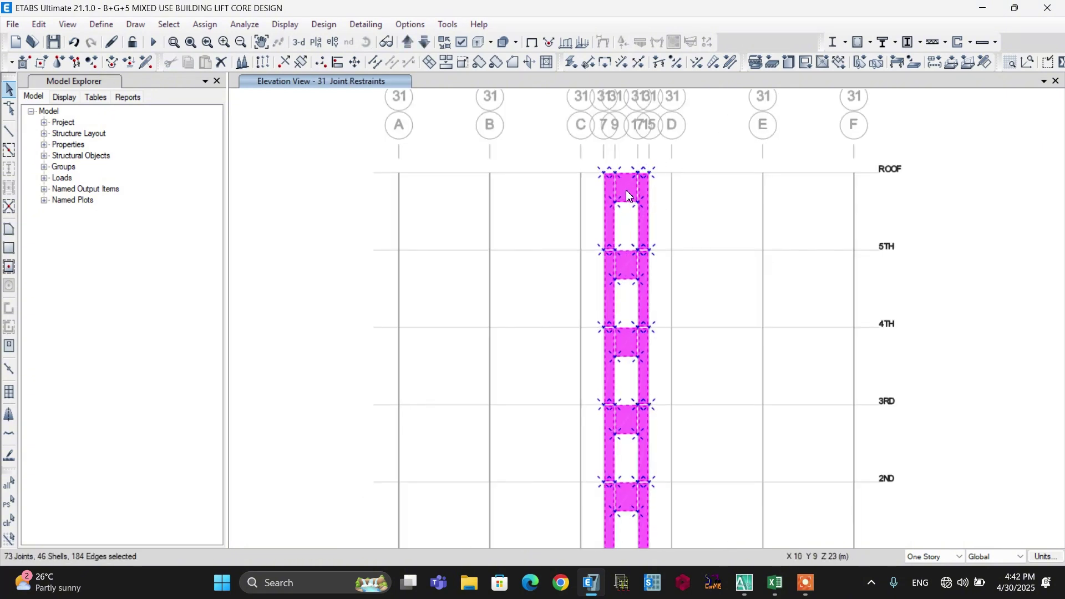
left_click(627, 194)
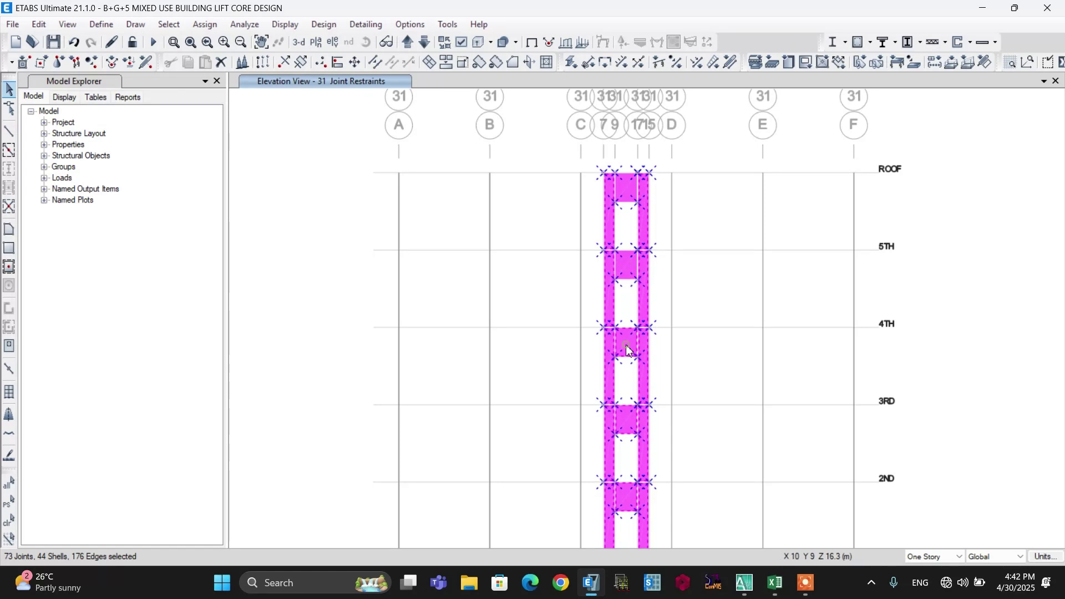
left_click(630, 421)
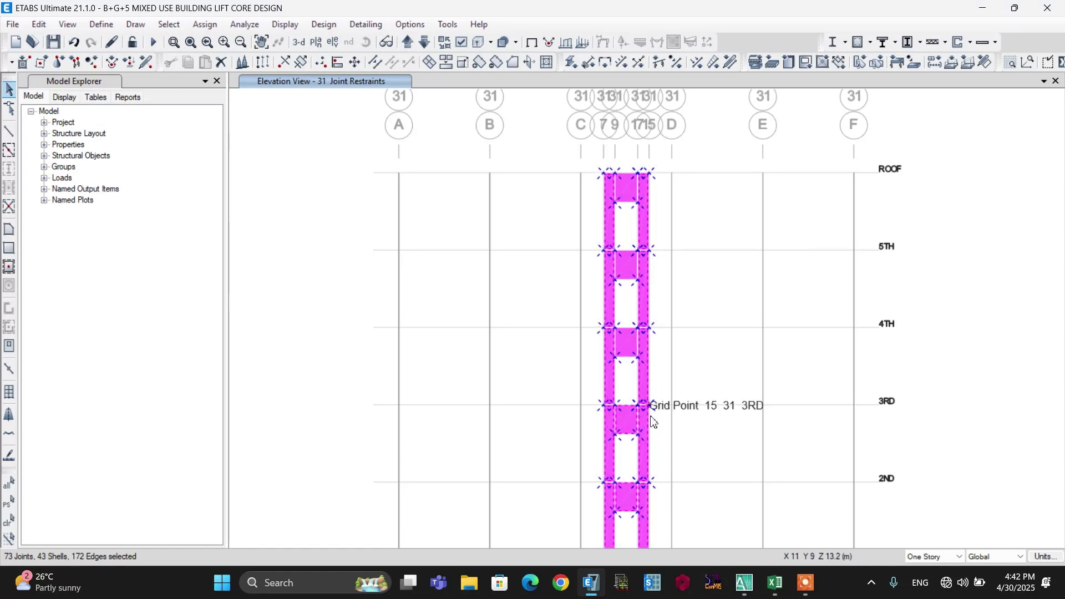
left_click(628, 495)
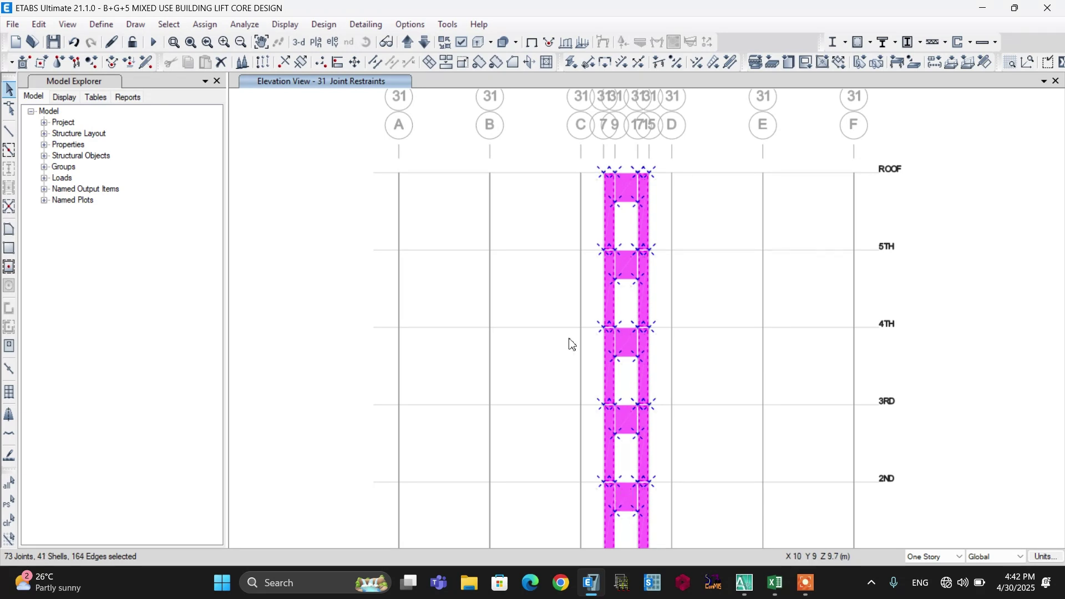
scroll(571, 343, "down", 3)
scroll(587, 436, "up", 3)
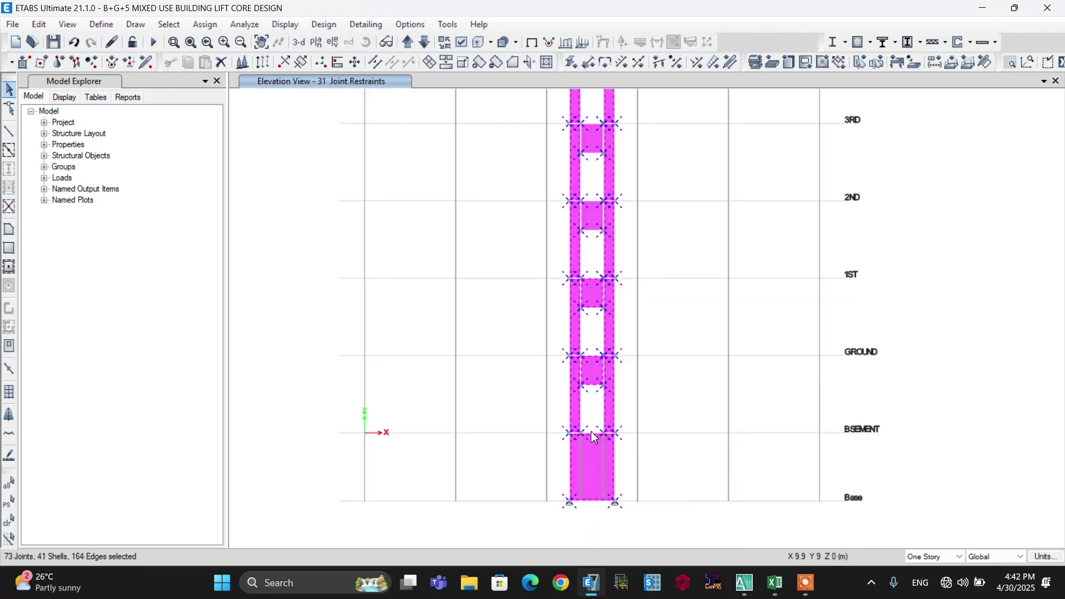
left_click(593, 373)
left_click(591, 299)
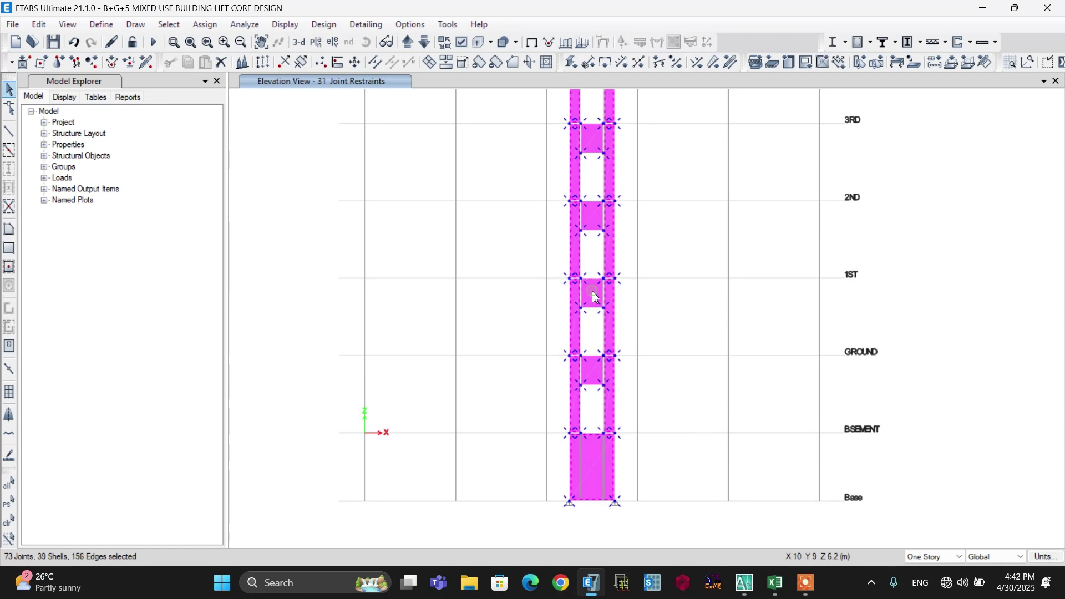
scroll(523, 438, "down", 2)
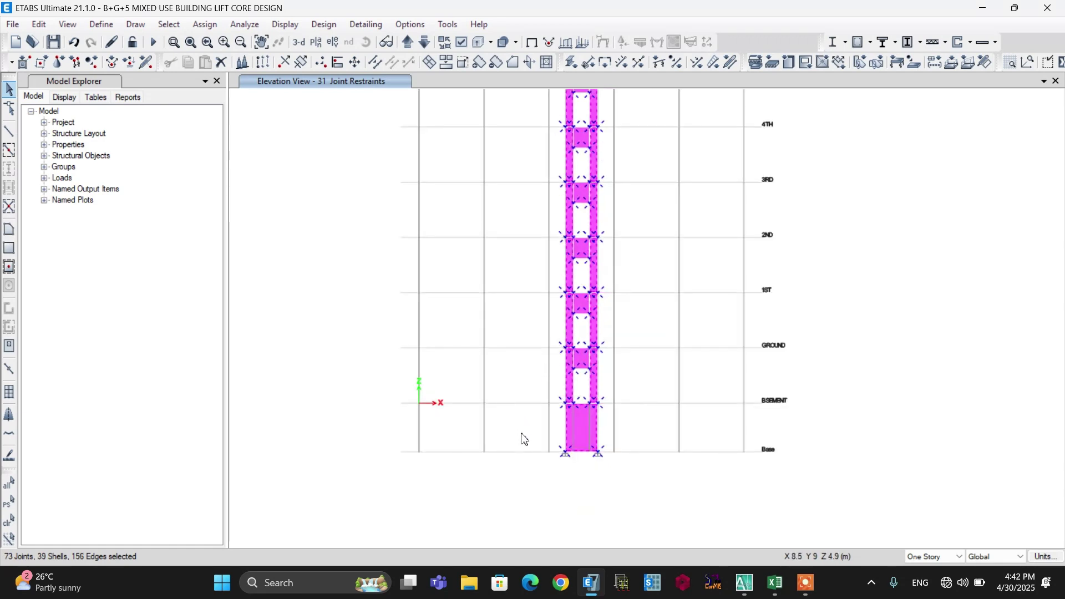
Assign pier label P1 to the selected core walls.
left_click(205, 25)
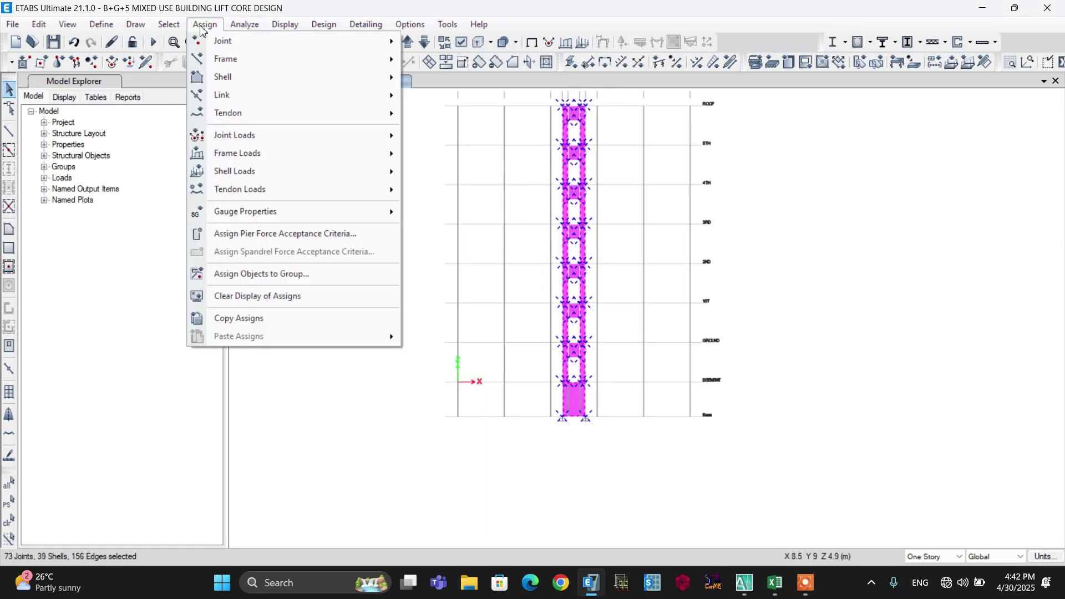
mouse_move(258, 85)
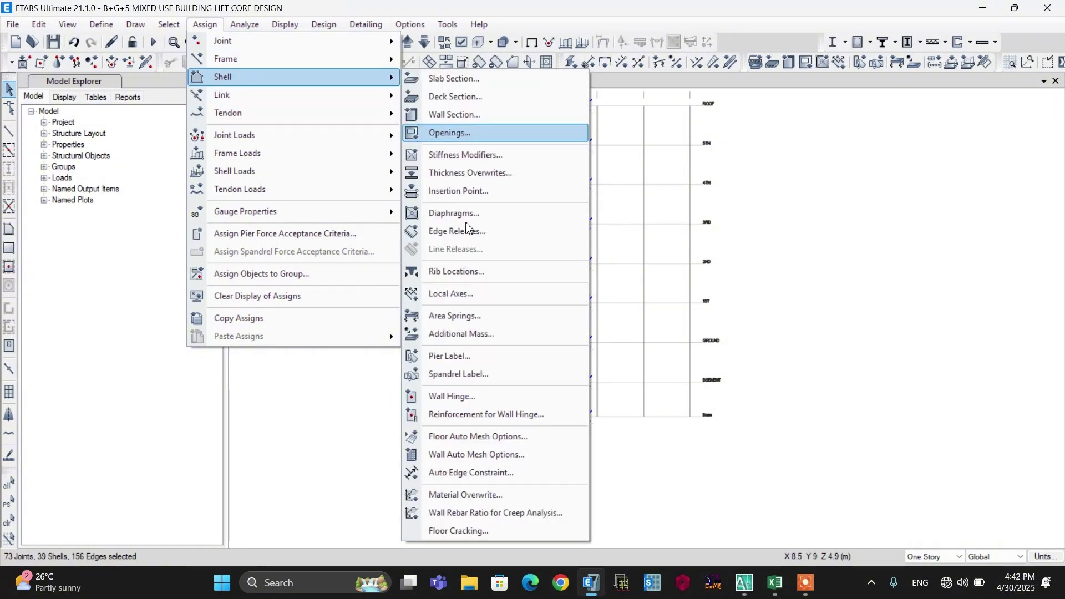
left_click(462, 362)
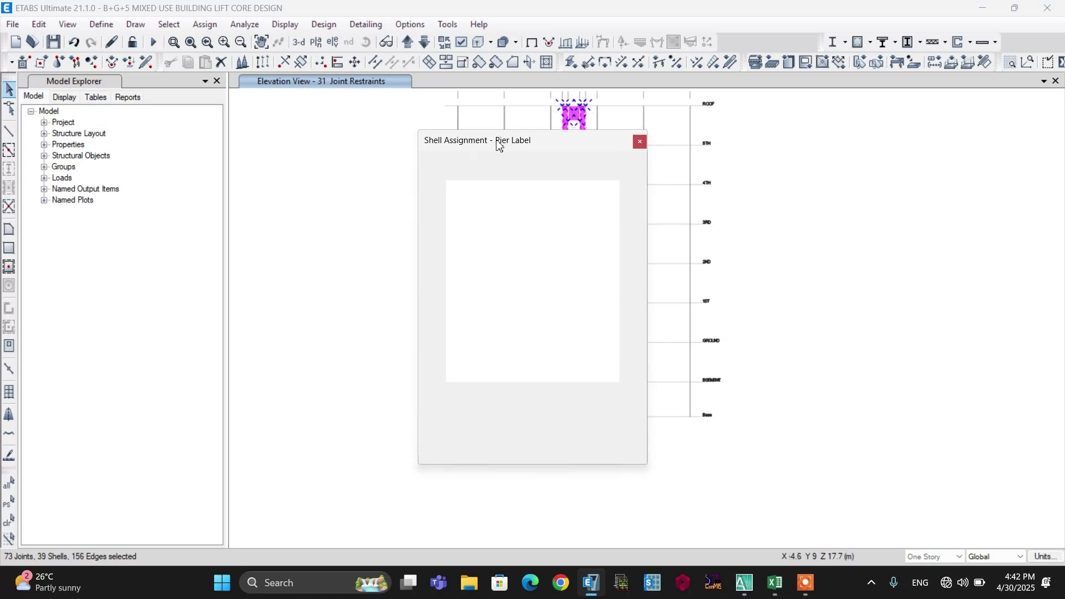
left_click(458, 194)
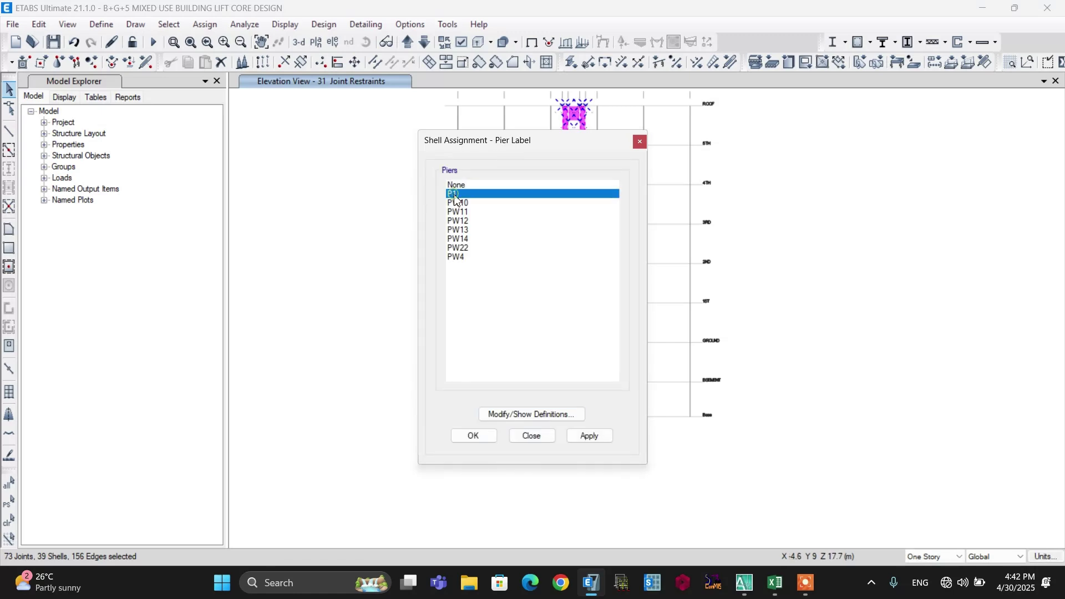
left_click(476, 438)
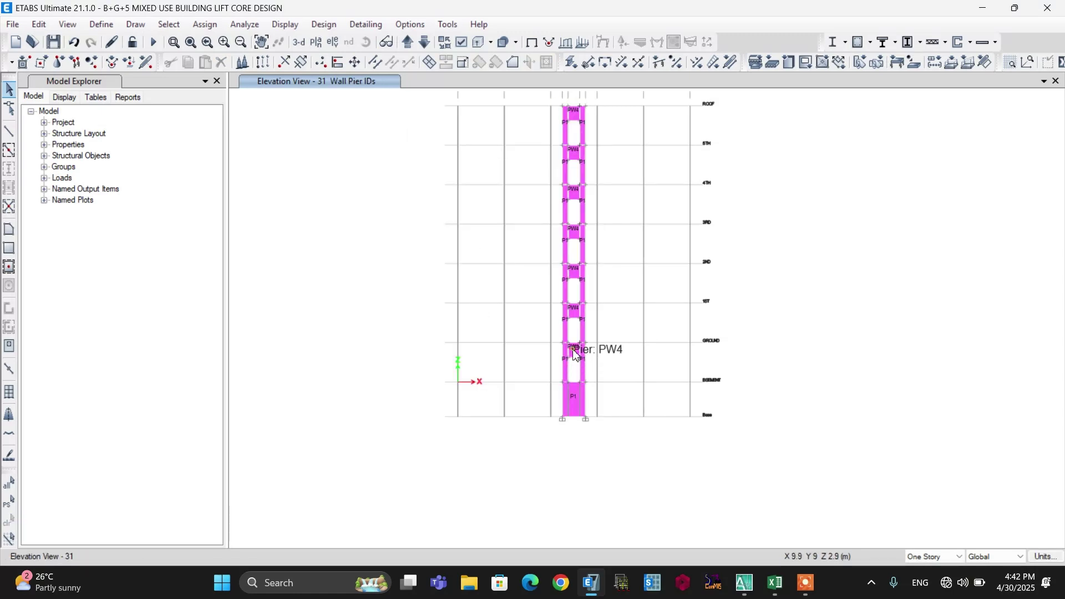
Assign spandrel label S1 to the wall panels above the door openings at every level from GROUND to ROOF except 2ND.
left_click(575, 355)
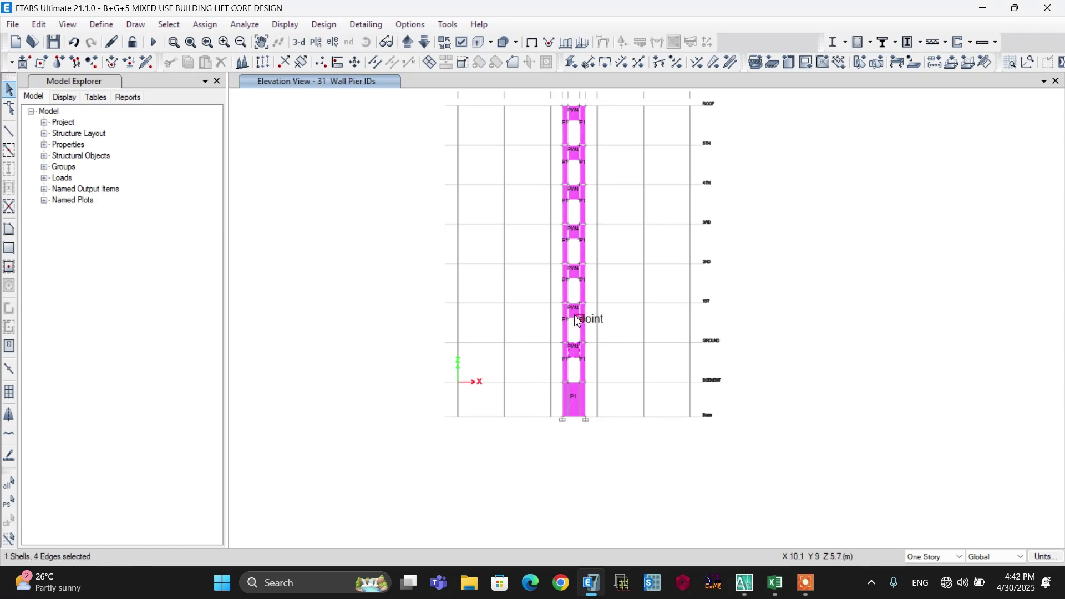
left_click(578, 274)
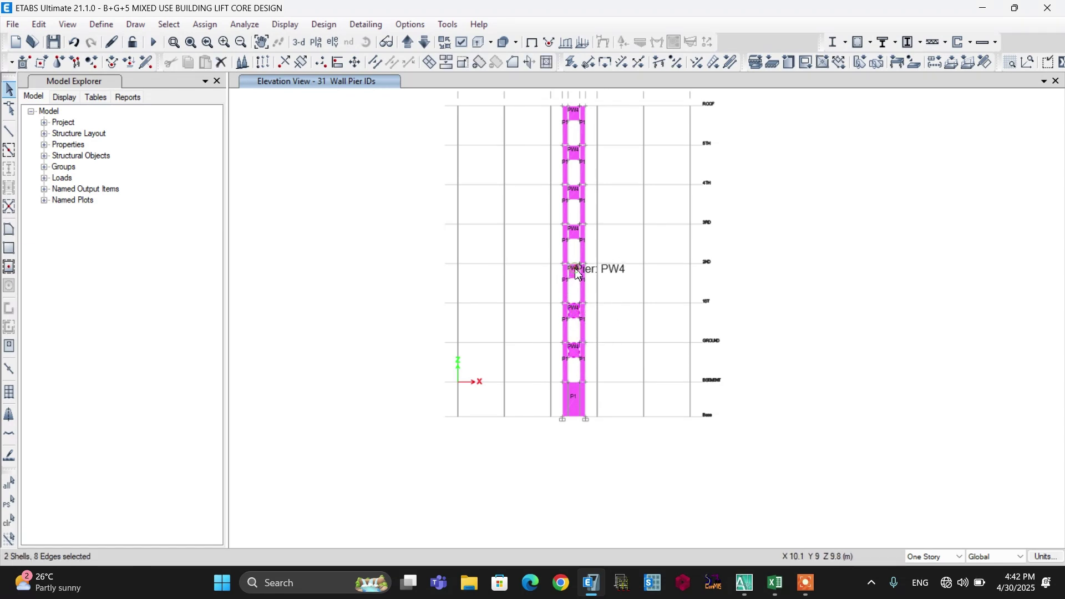
left_click(575, 272)
left_click(574, 273)
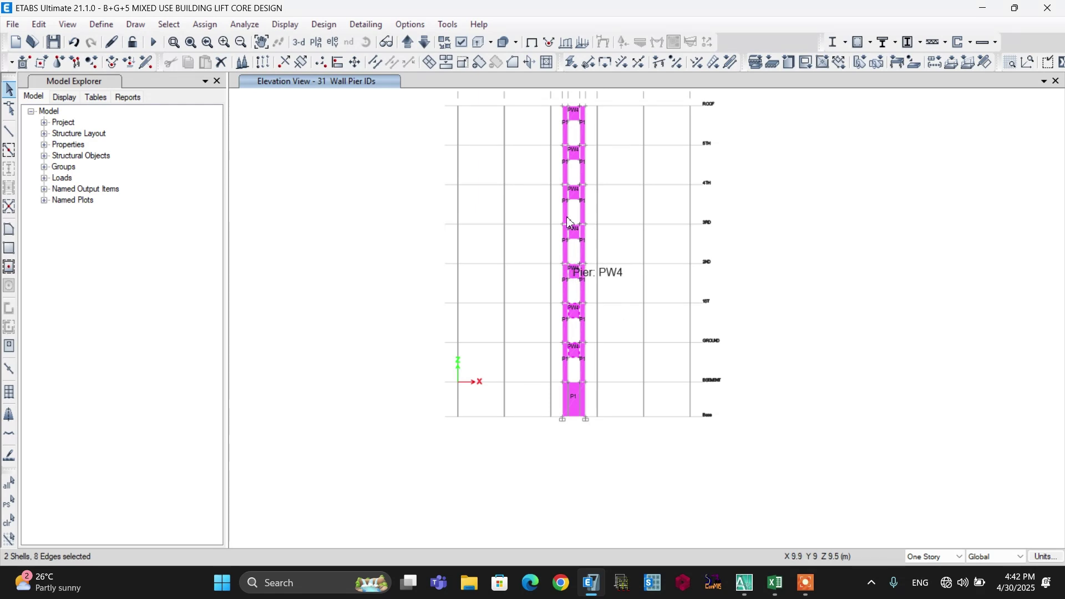
left_click(576, 236)
left_click(575, 192)
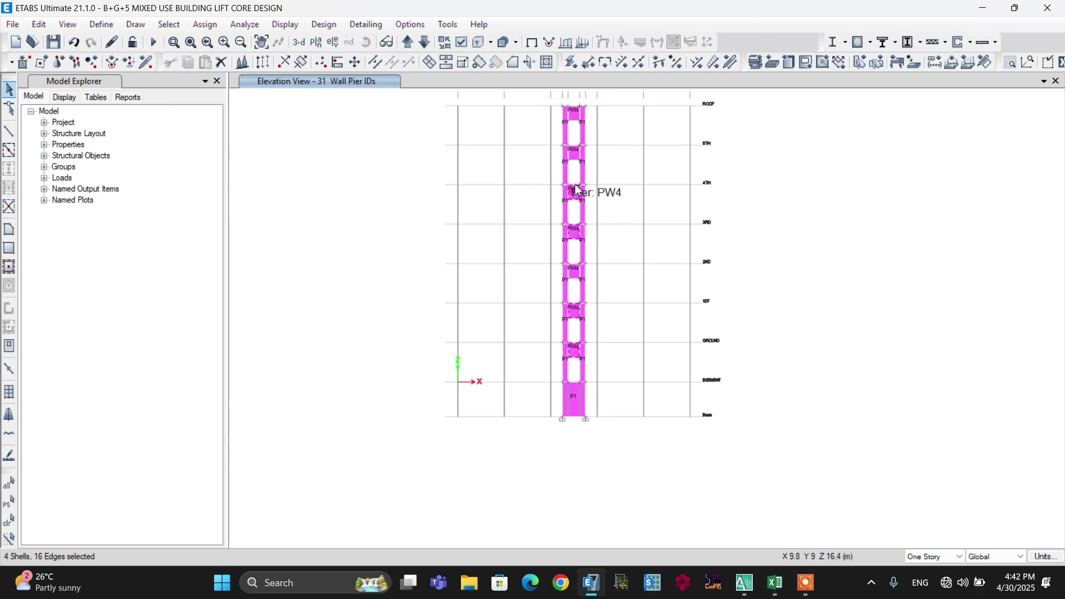
left_click(576, 158)
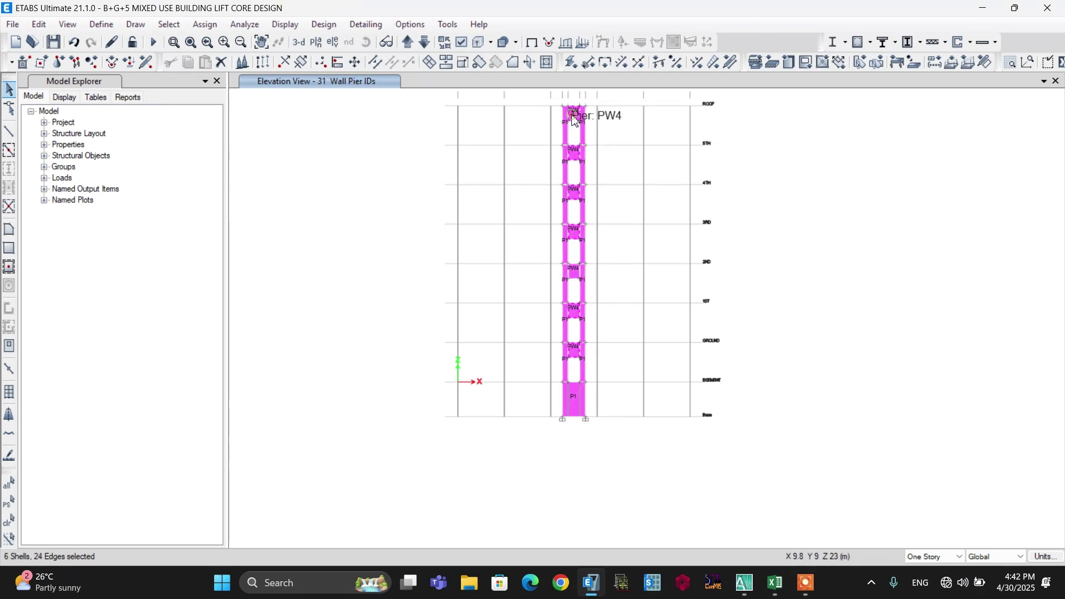
left_click(205, 25)
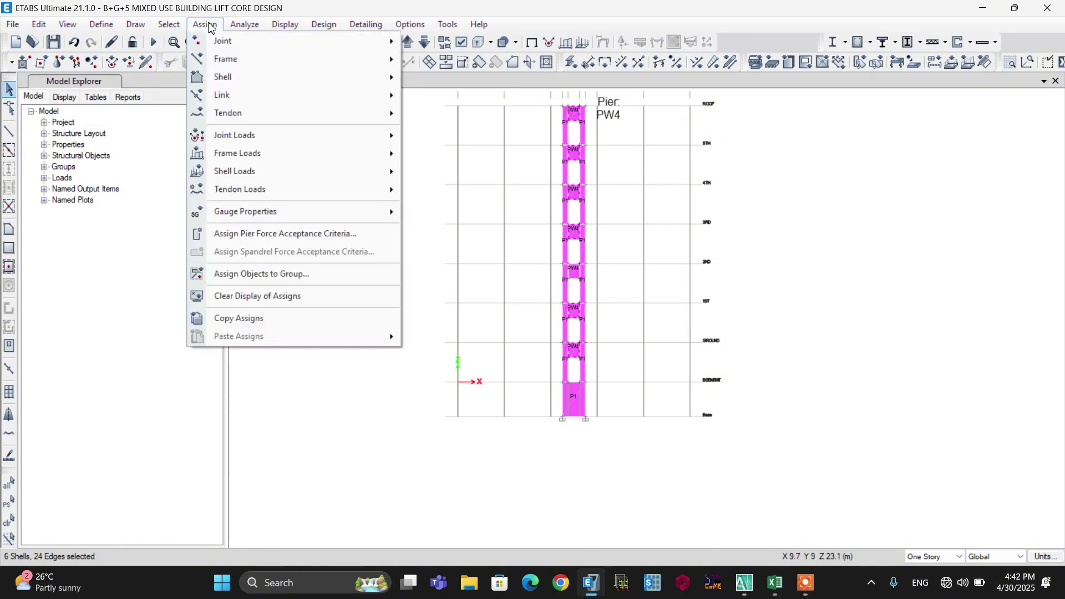
mouse_move(220, 80)
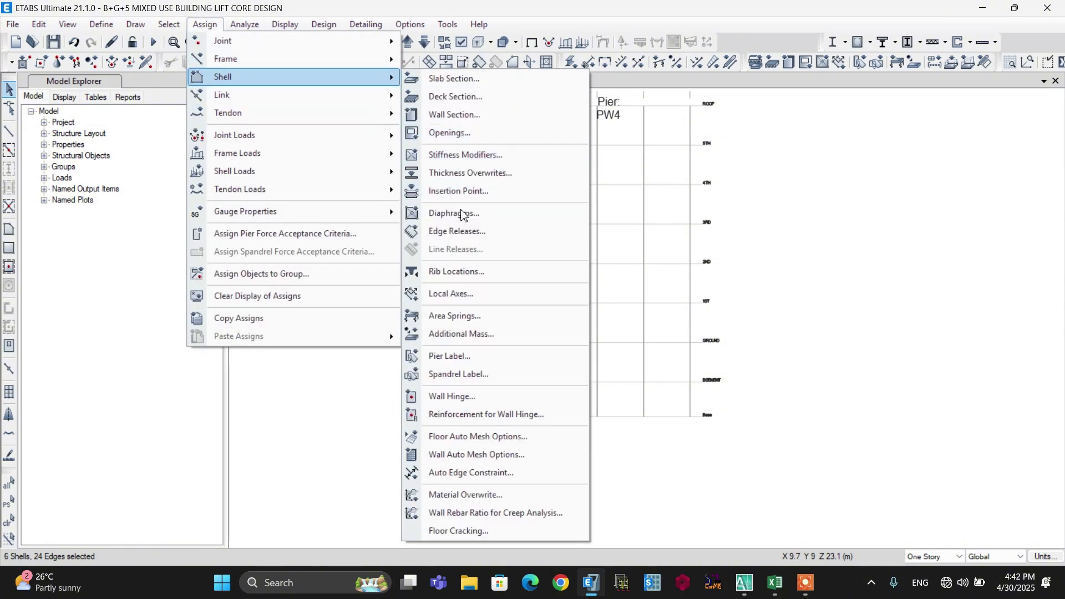
left_click(453, 376)
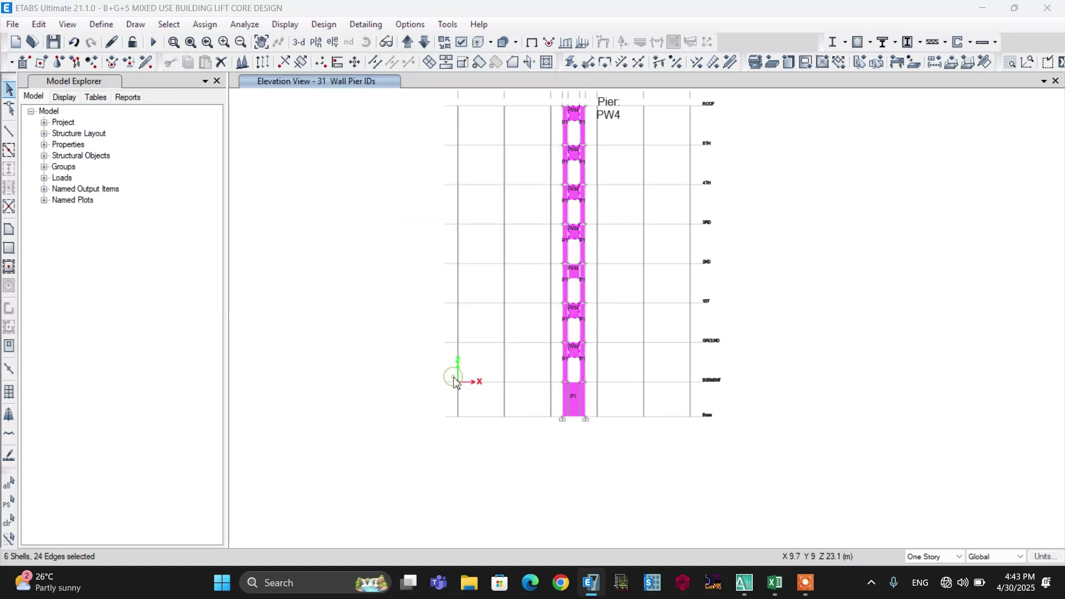
left_click(453, 194)
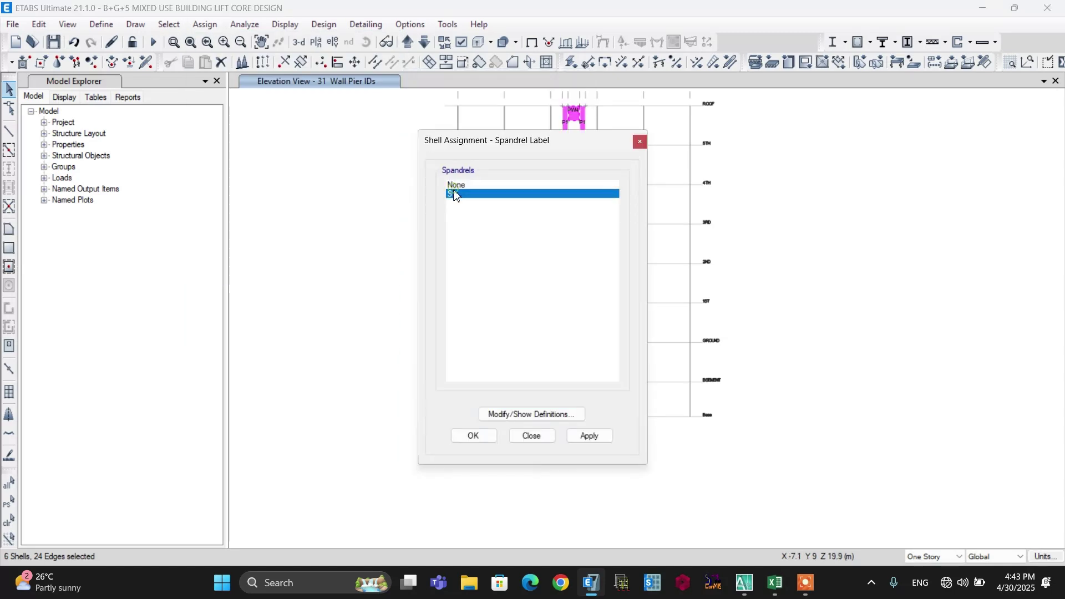
left_click(475, 437)
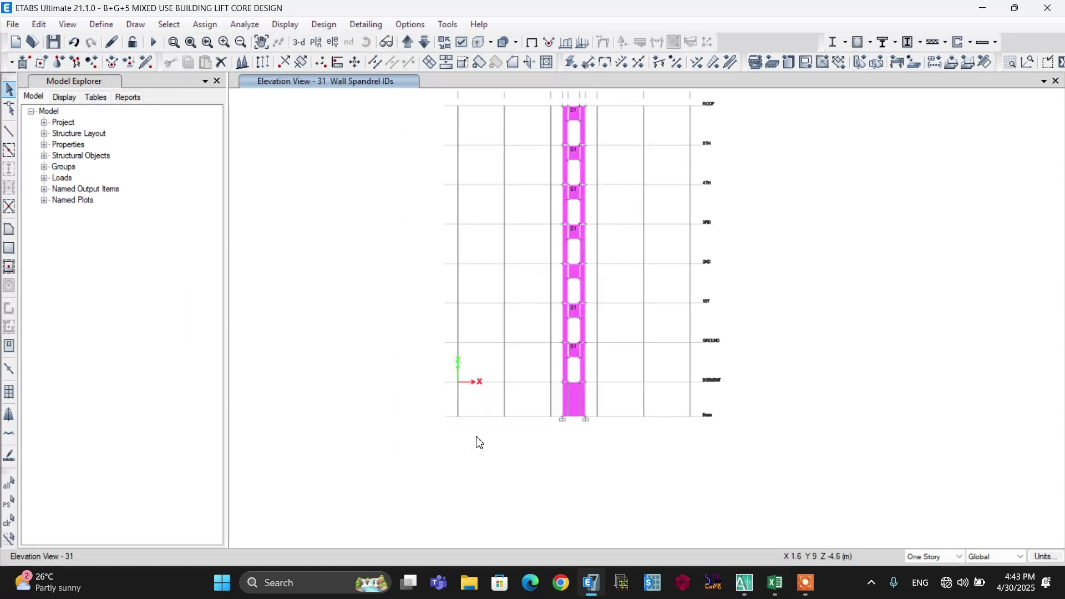
scroll(331, 384, "down", 2)
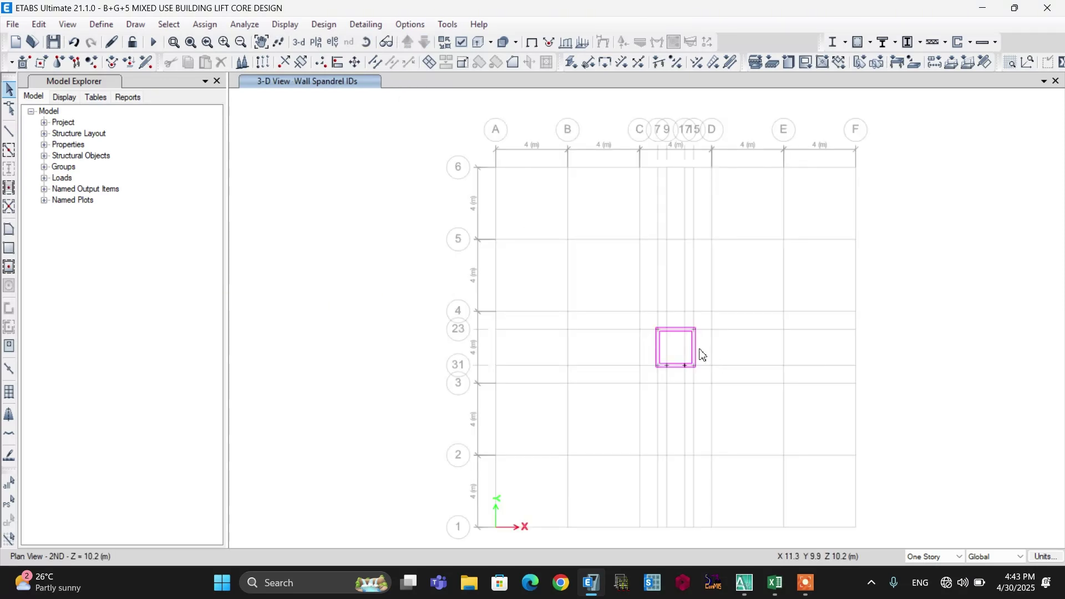
In elevation 23, inspect the object information of the core's joint at GROUND on grid 15 to find its label.
scroll(701, 354, "up", 2)
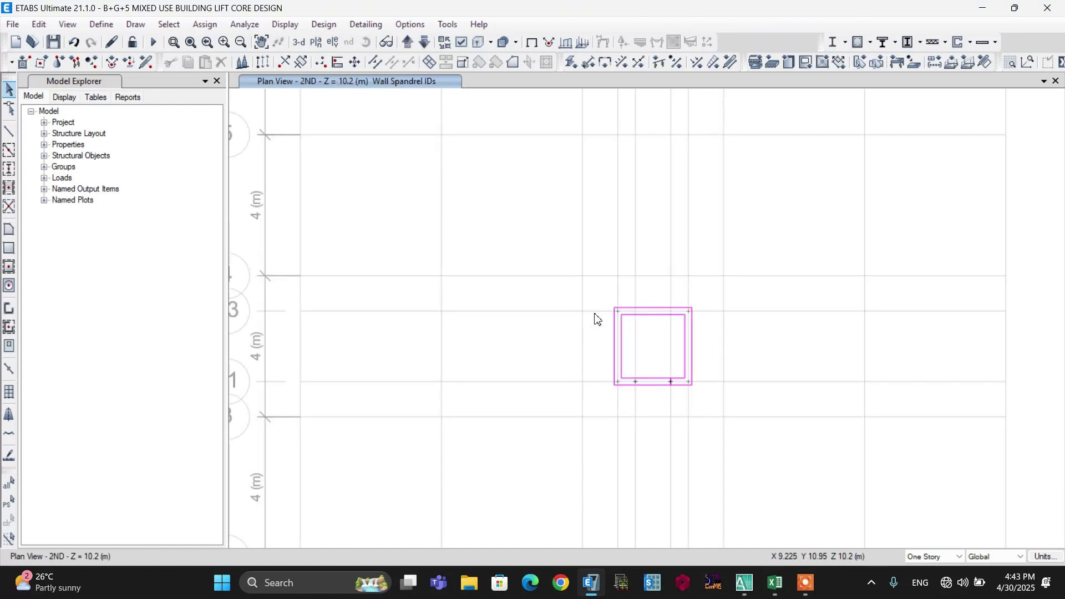
scroll(687, 317, "down", 1)
scroll(663, 335, "down", 3)
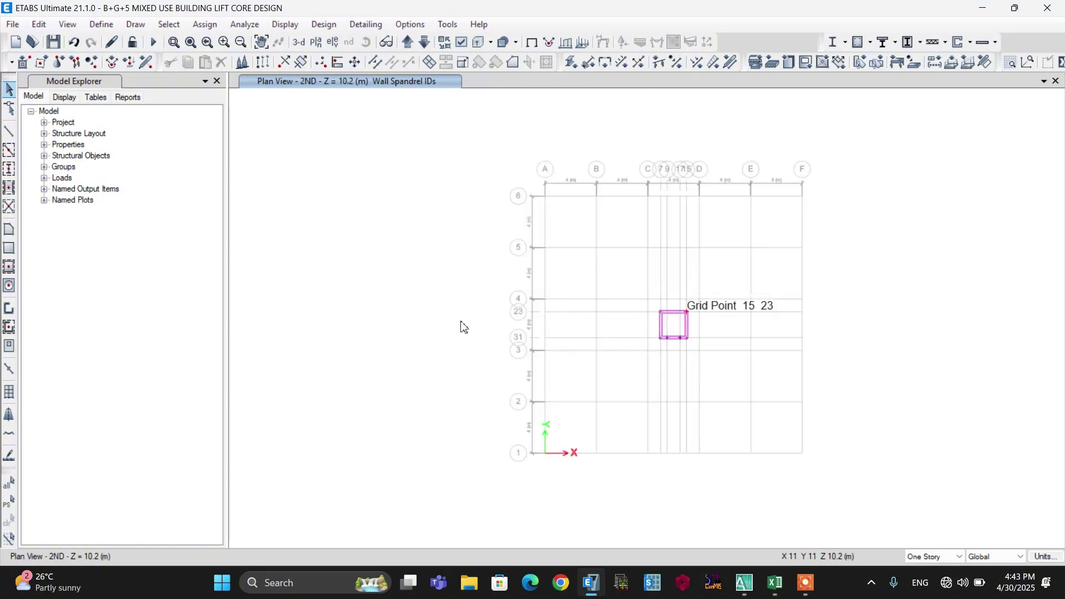
scroll(668, 326, "up", 1)
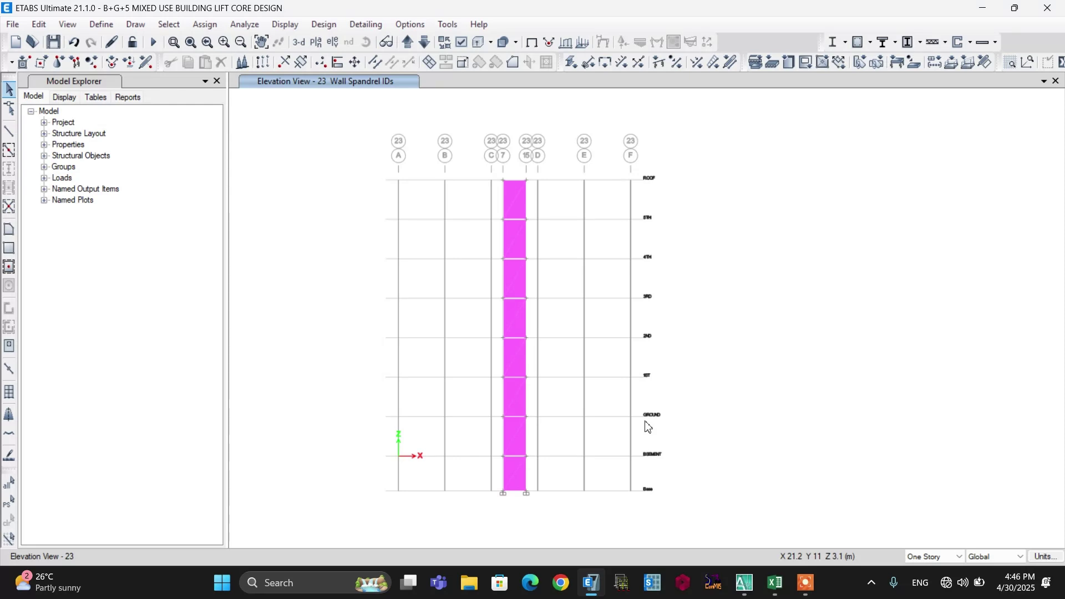
right_click(528, 422)
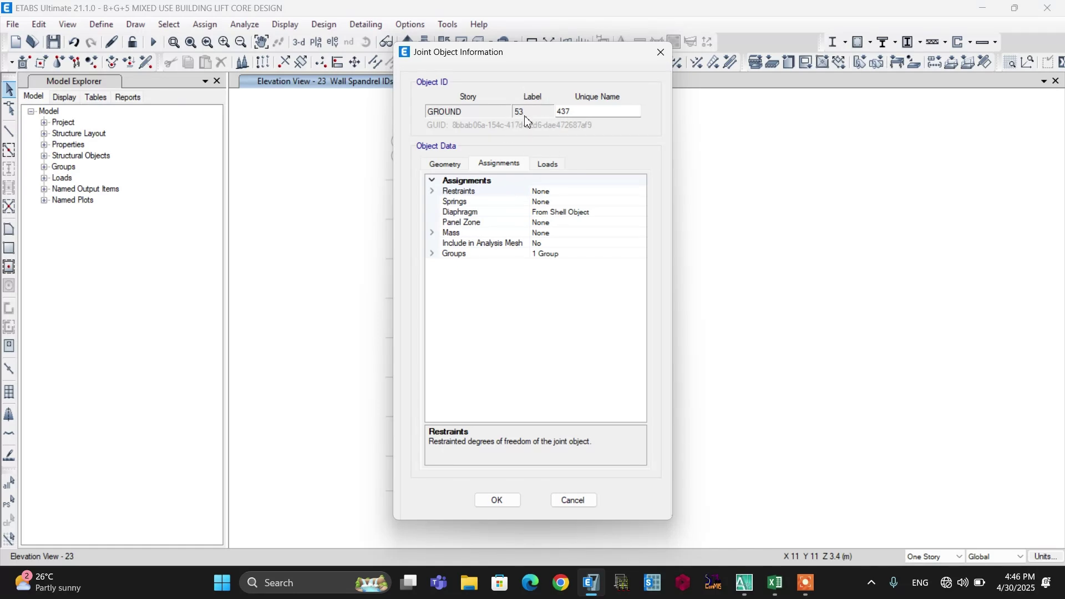
left_click(661, 54)
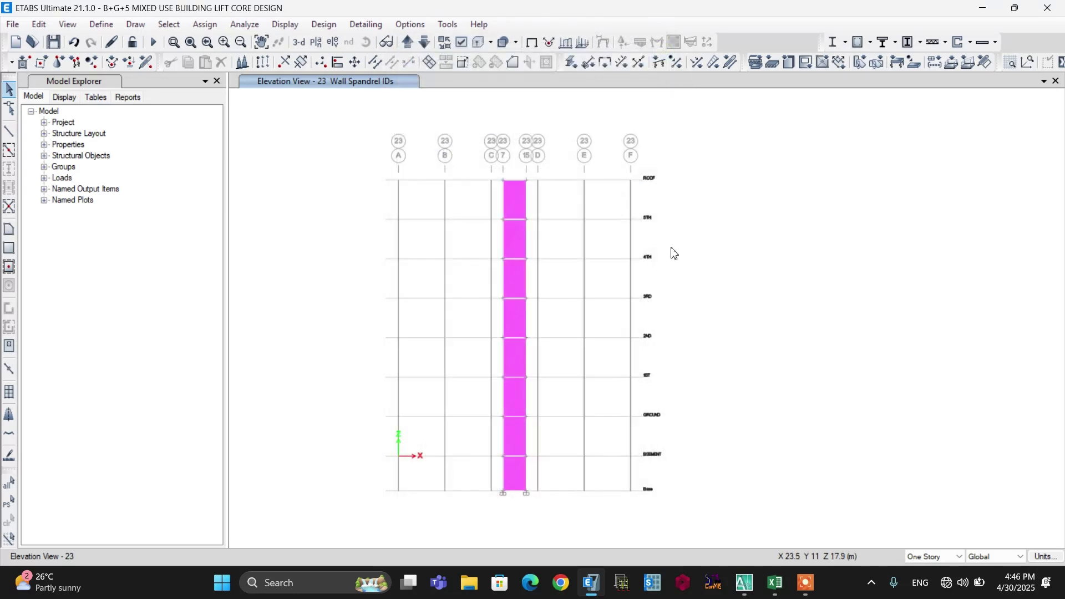
Add a lateral displacement target for load case EQXR at story GROUND with joint label 53.
left_click(320, 26)
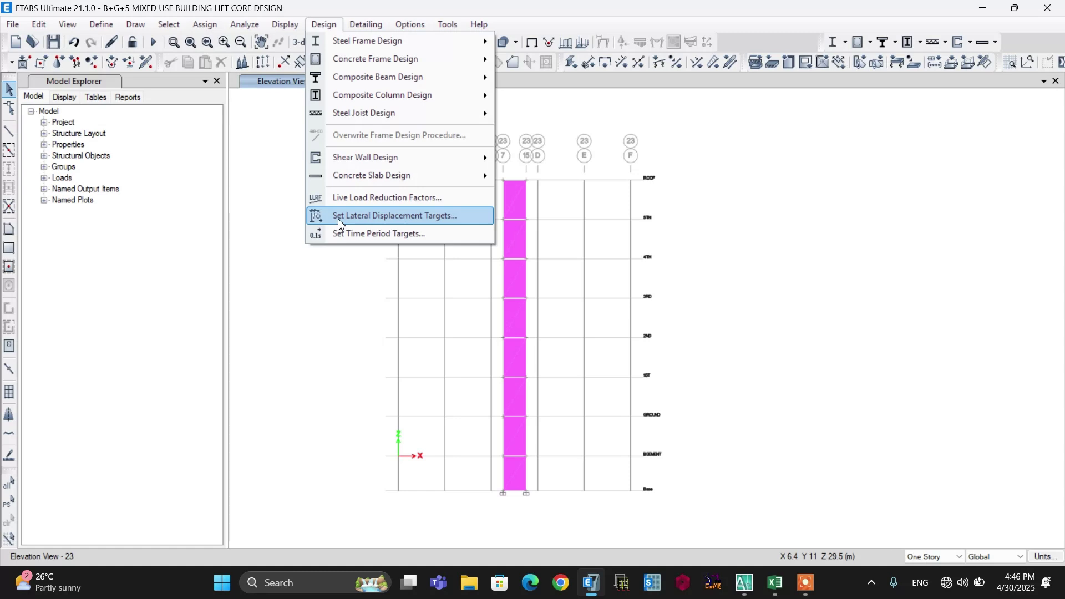
left_click(358, 220)
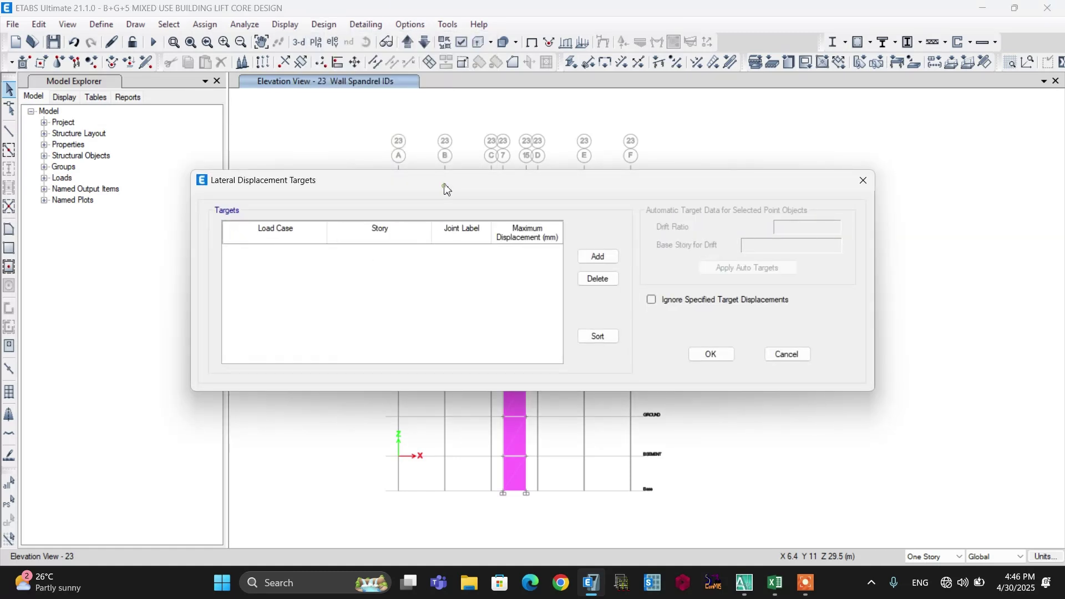
left_click_drag(445, 188, 442, 120)
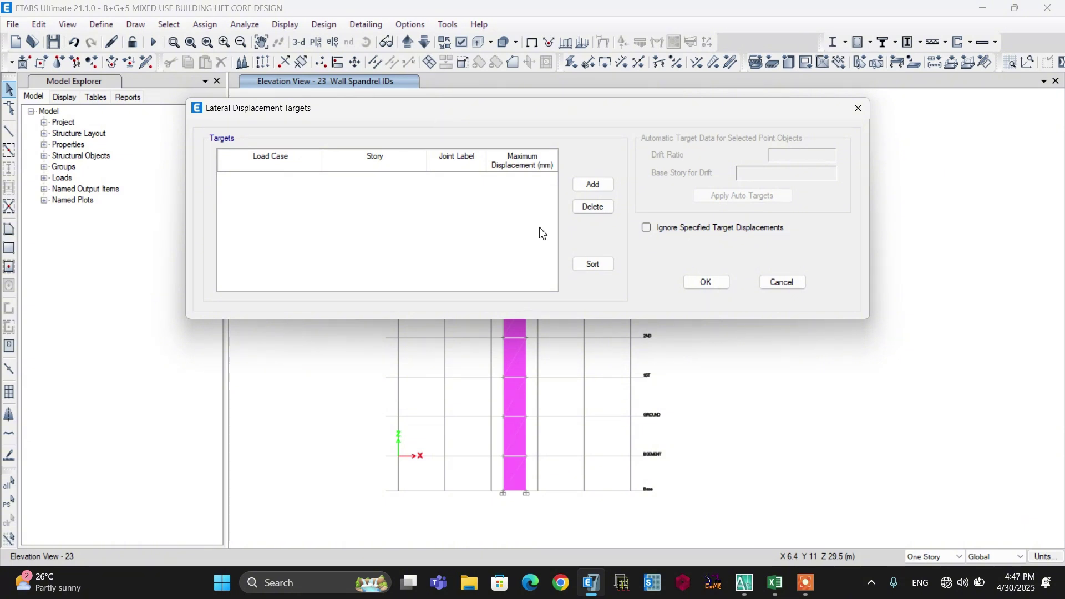
left_click(592, 185)
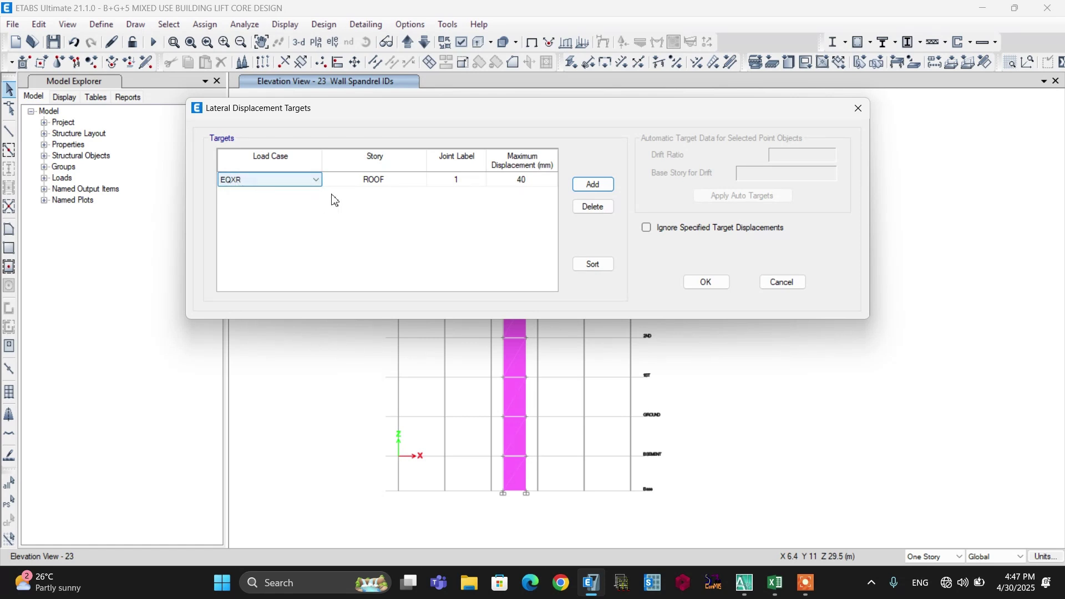
left_click(399, 179)
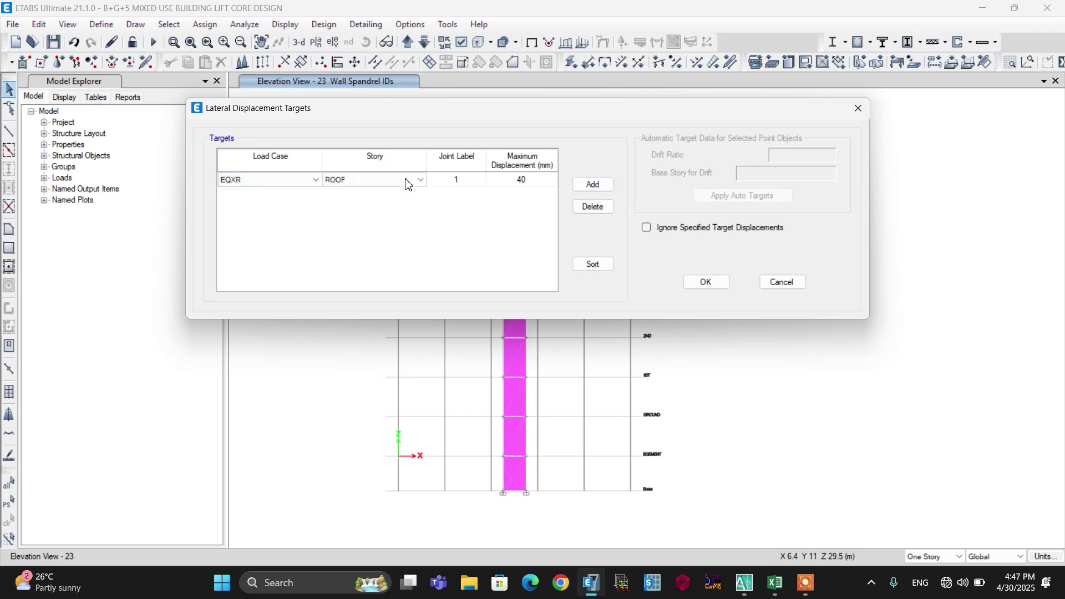
left_click(408, 181)
left_click(349, 246)
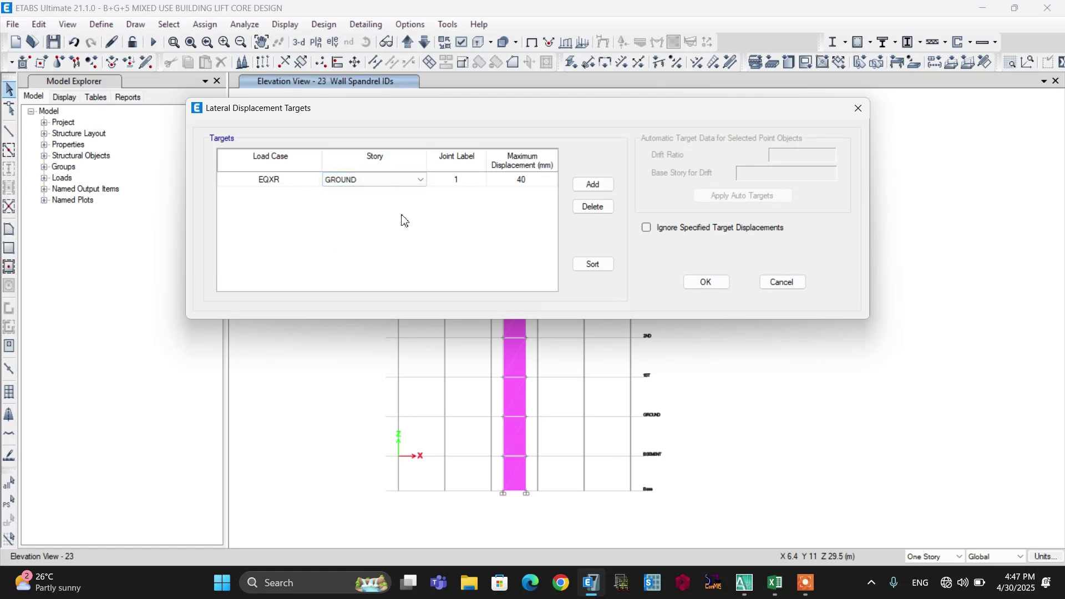
left_click(465, 180)
left_click(473, 180)
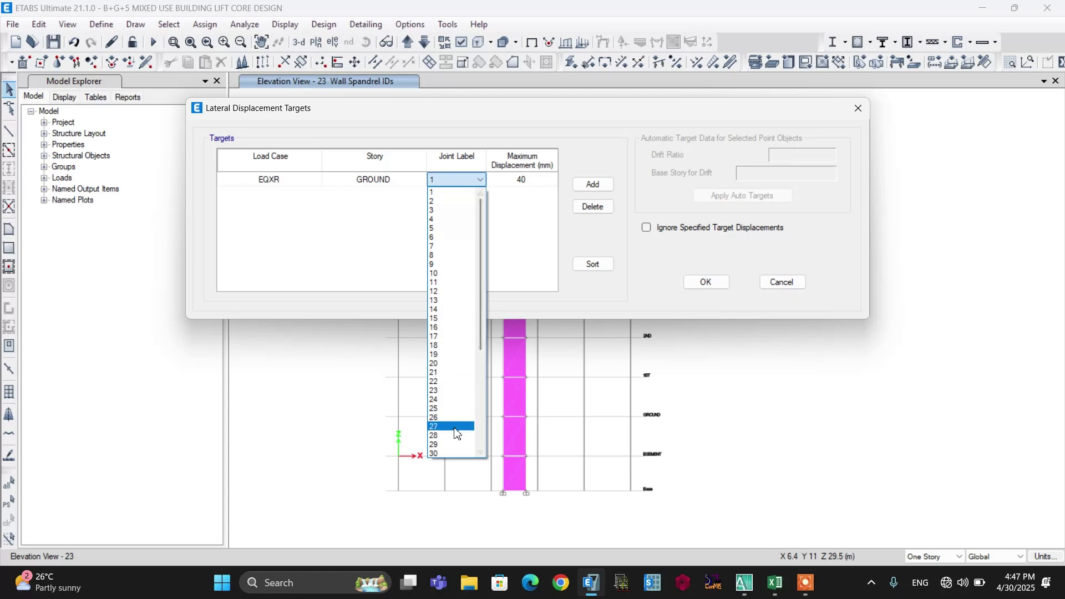
scroll(457, 416, "down", 3)
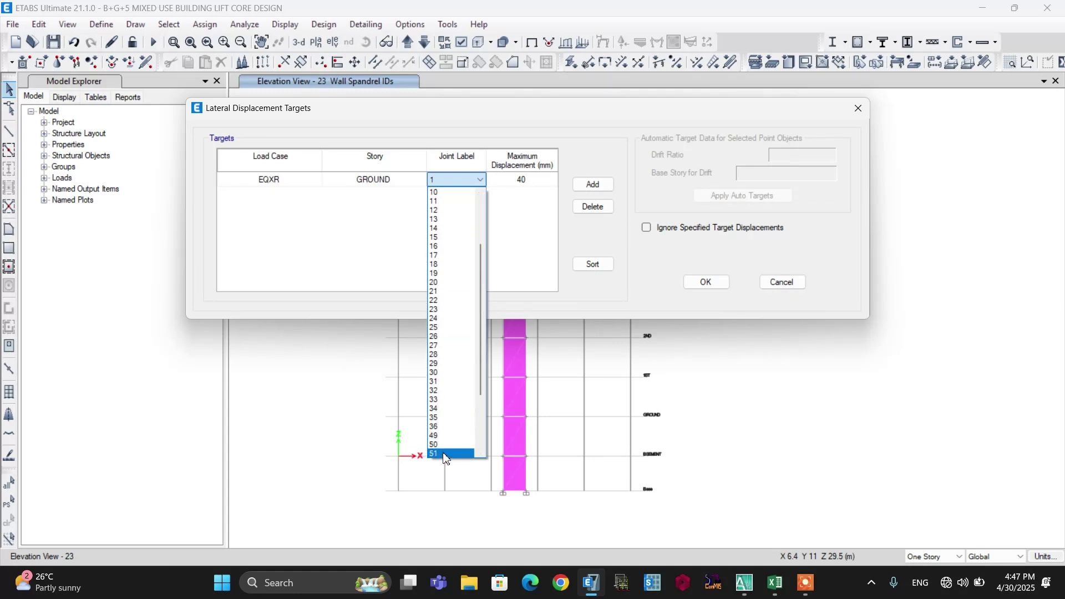
scroll(452, 441, "down", 1)
left_click(447, 444)
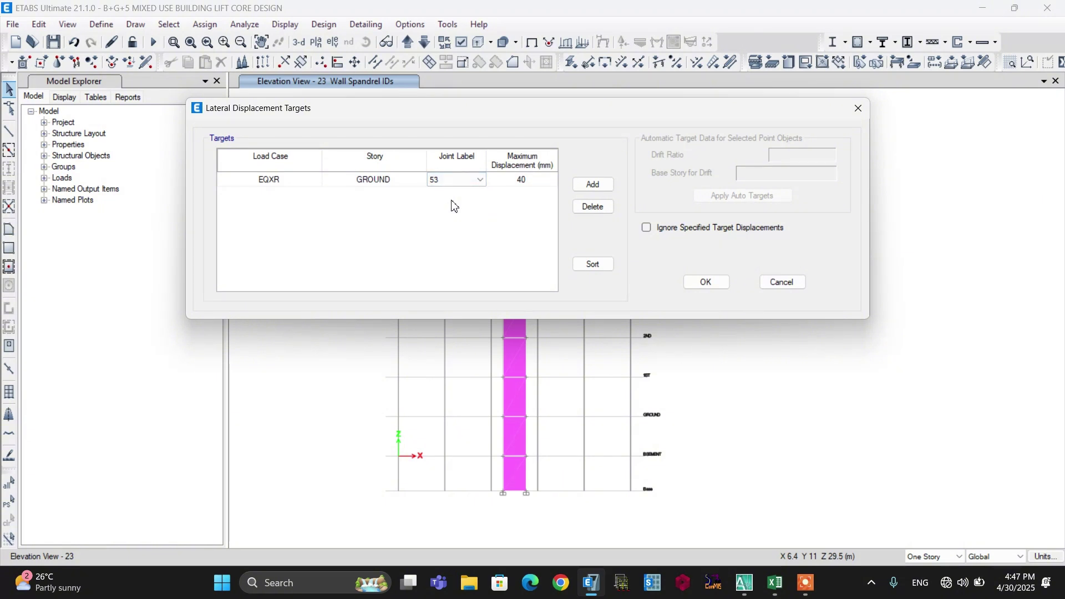
Switch to the SHEAR WALL DESIGN TEMPLATE workbook in Excel and begin the formula =0.005* in cell H4.
mouse_move(778, 589)
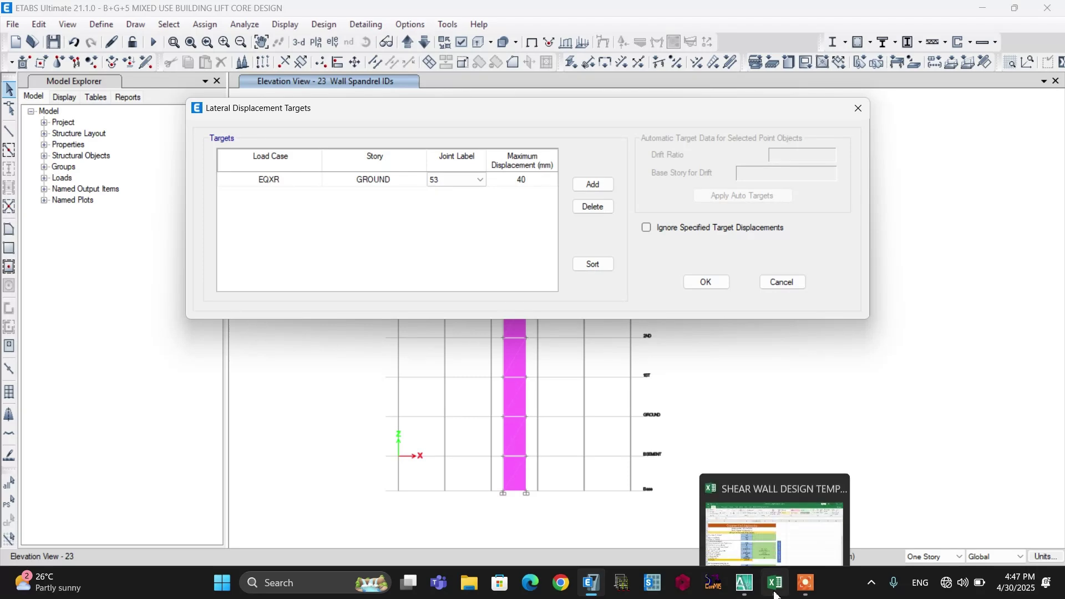
left_click(774, 522)
left_click(714, 224)
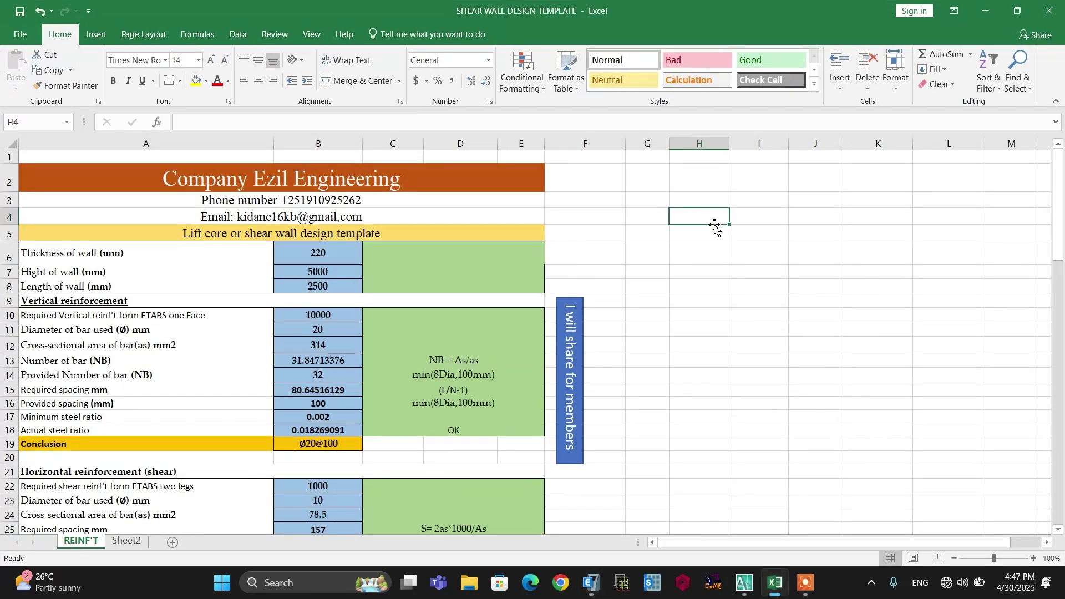
type("=")
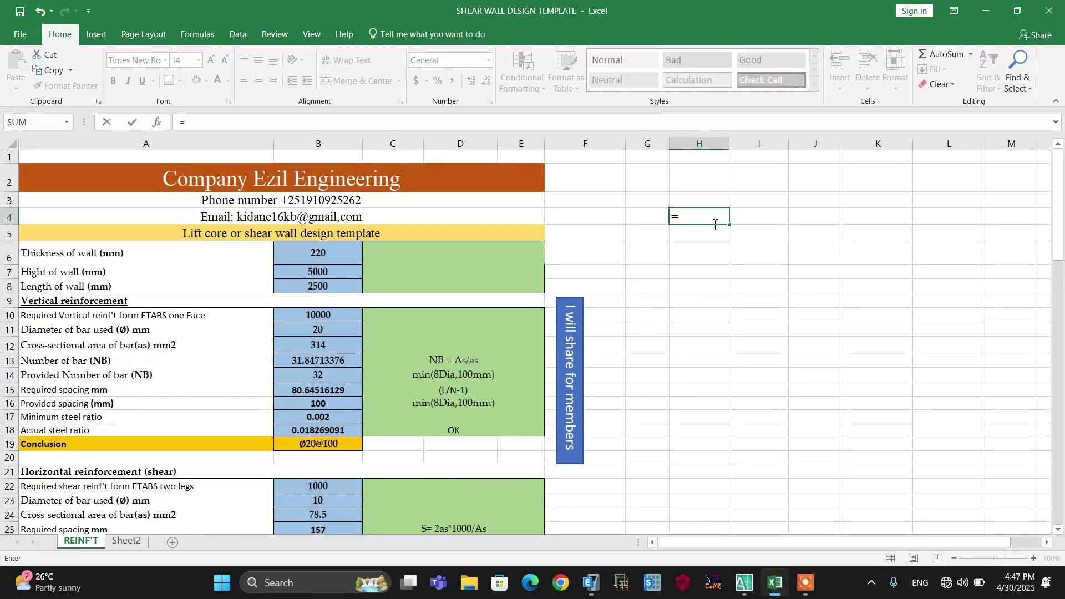
type("0.005*")
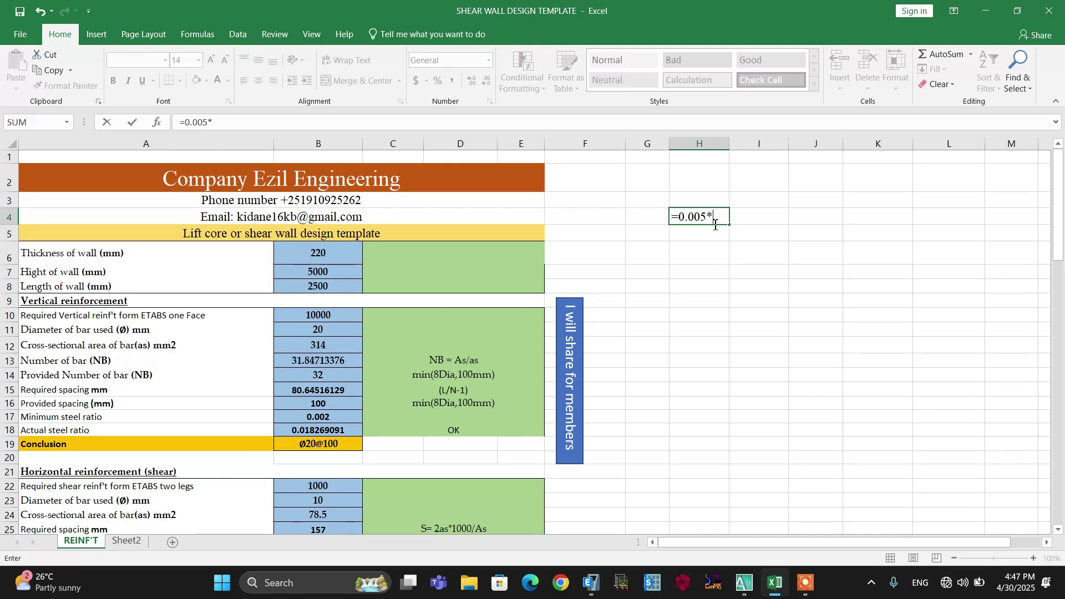
Switch to ETABS and review the story heights and elevations in the story data.
left_click(597, 588)
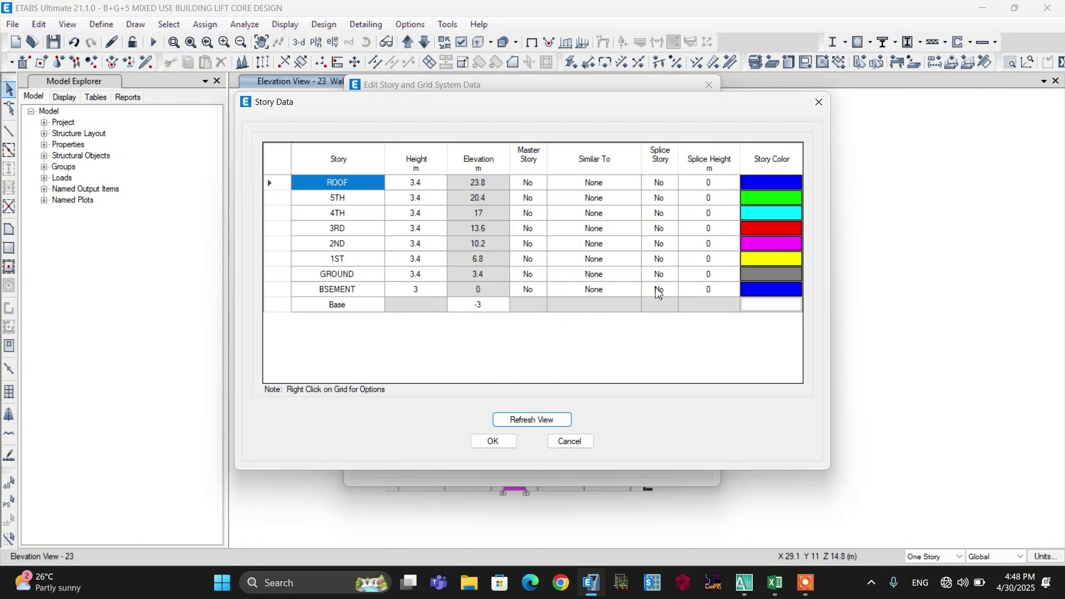
left_click(493, 442)
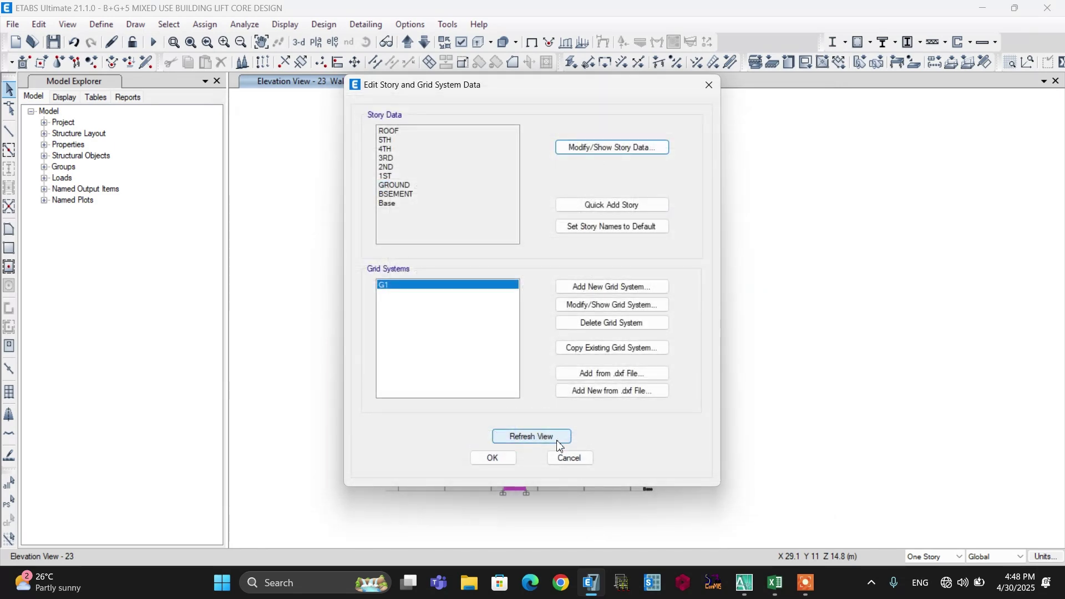
left_click(494, 458)
Return to Excel and complete the displacement limit formula in cell H4 as =0.005*6400.
left_click(773, 589)
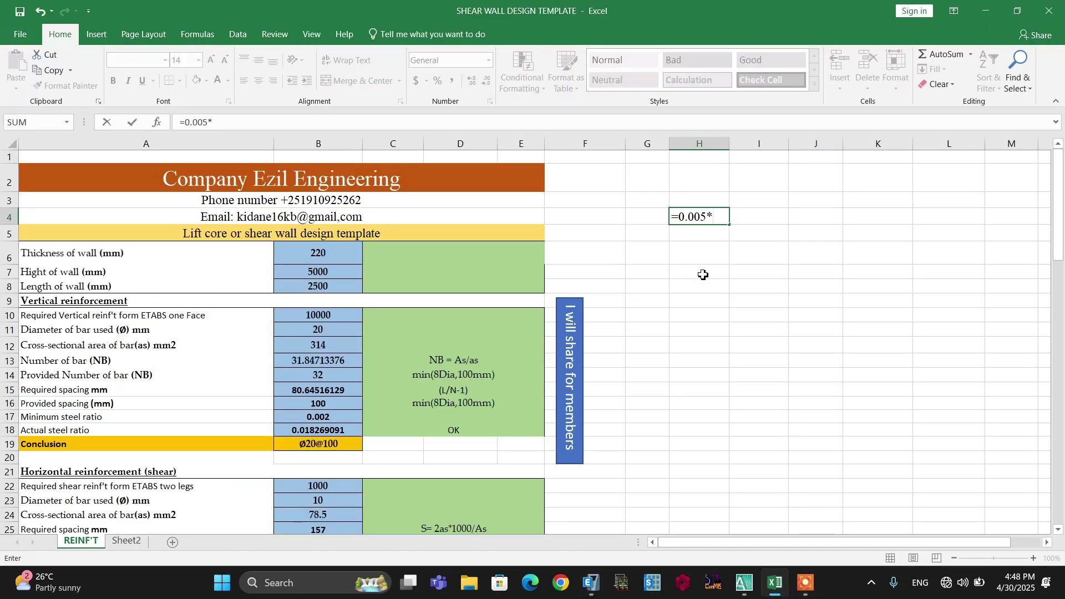
type("=0.005*6400")
key("Return")
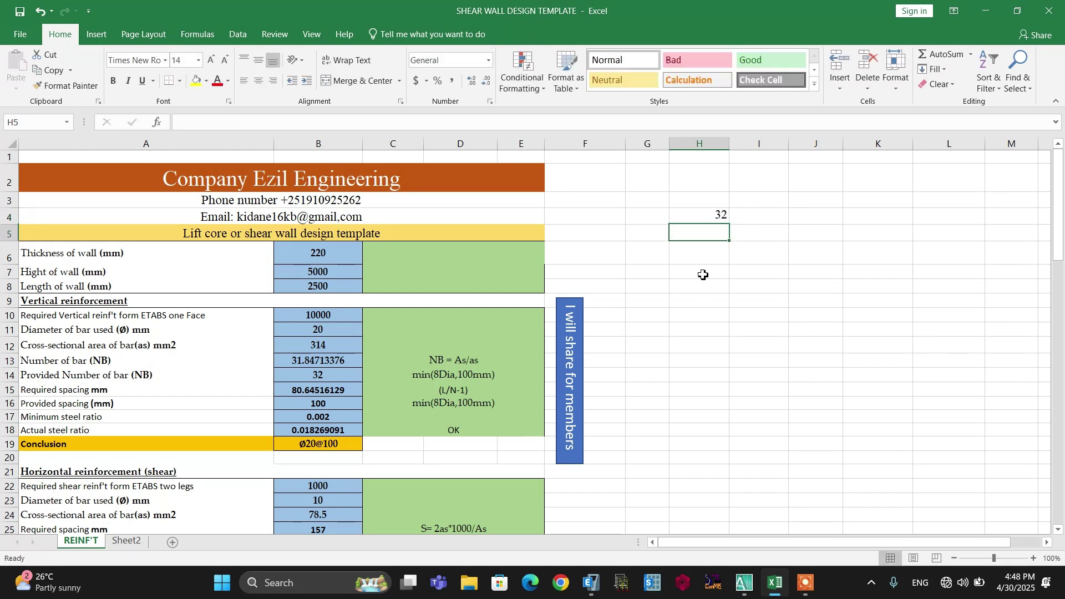
left_click(693, 216)
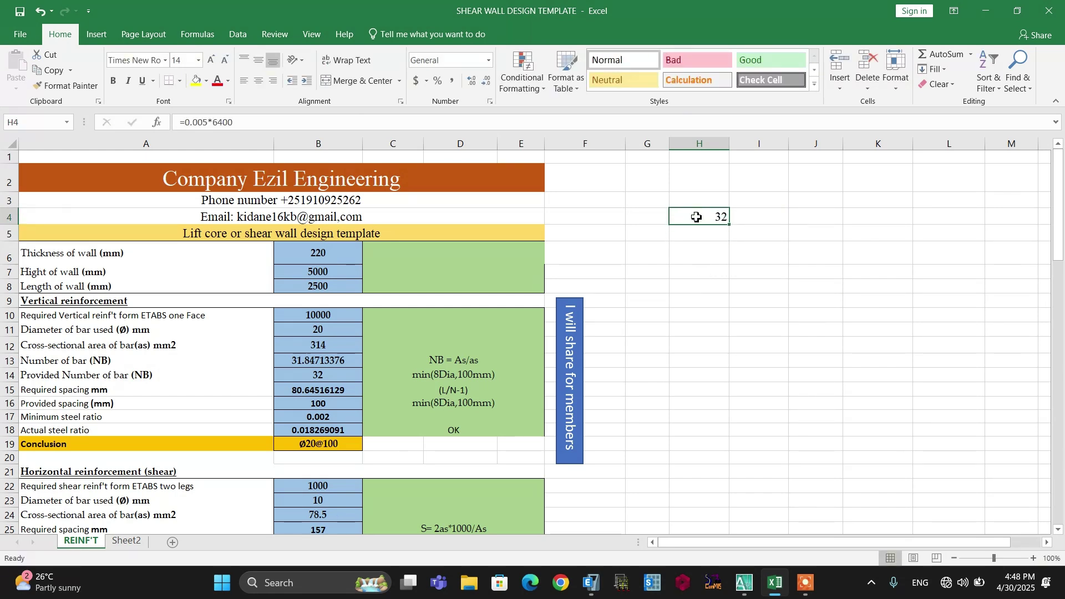
double_click(696, 217)
left_click(717, 259)
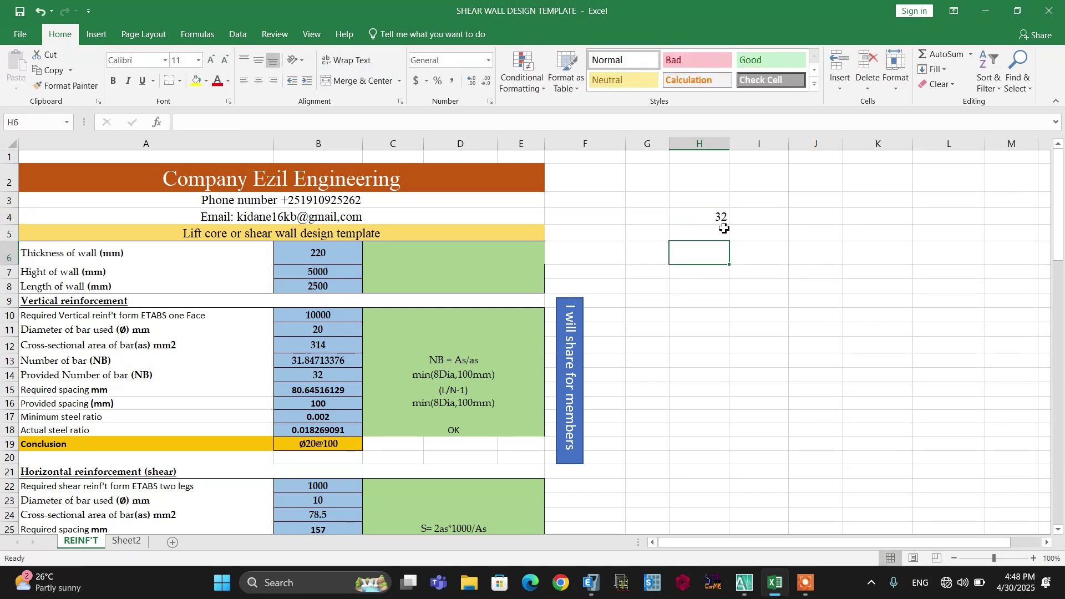
Switch to ETABS and set the maximum displacement of the EQXR lateral displacement target at GROUND to 32 mm.
left_click(591, 584)
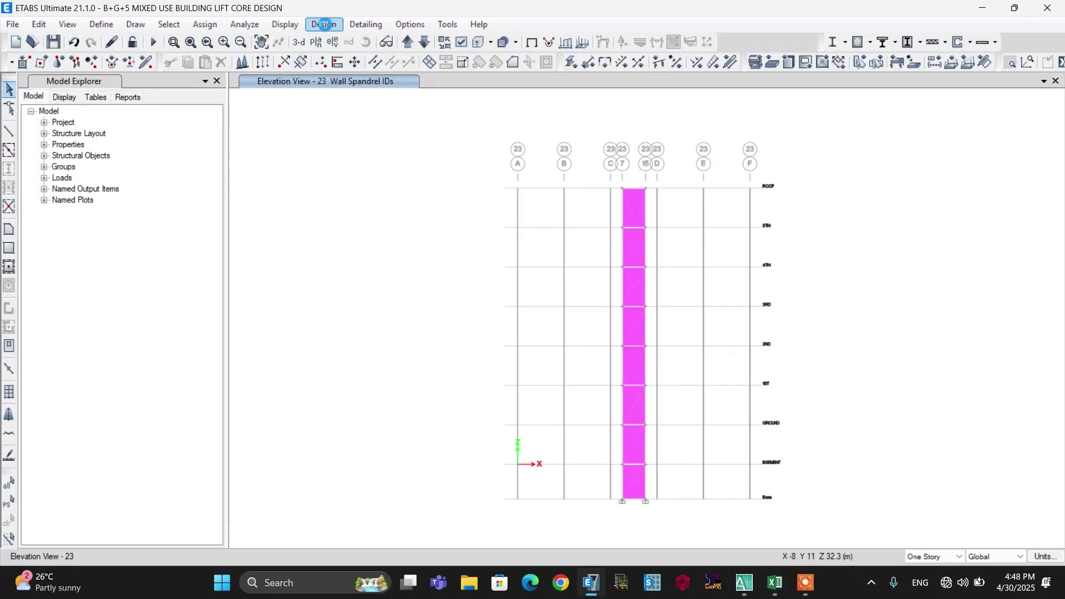
left_click(324, 25)
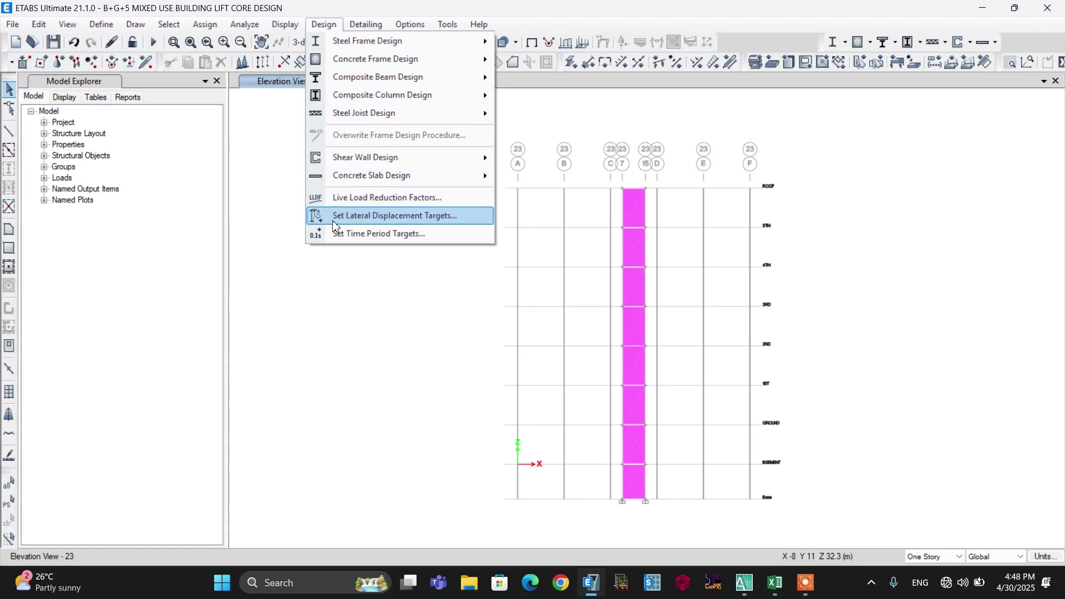
left_click(364, 217)
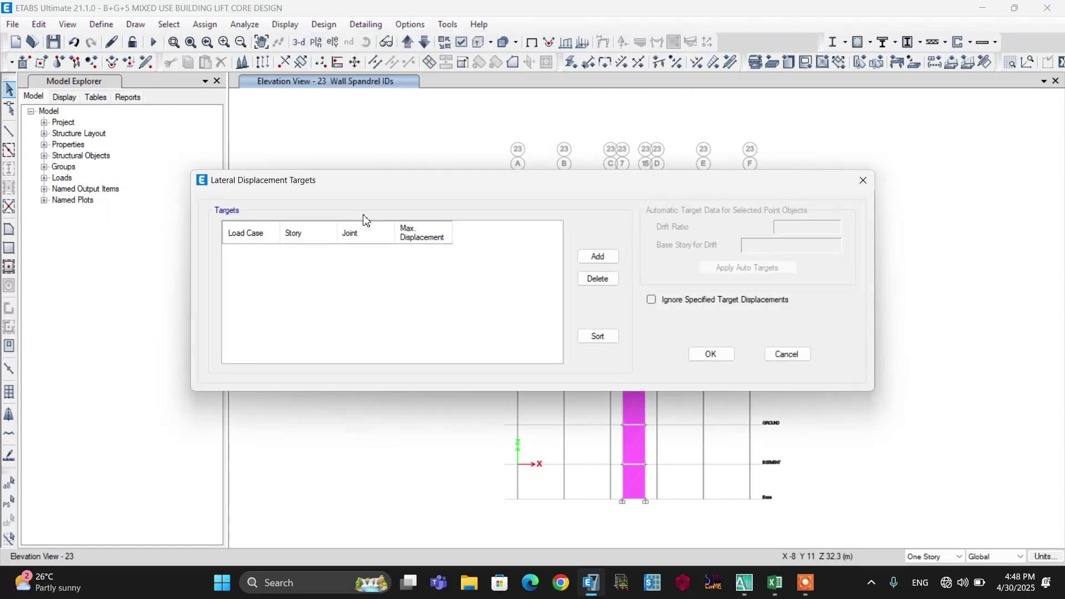
left_click(515, 256)
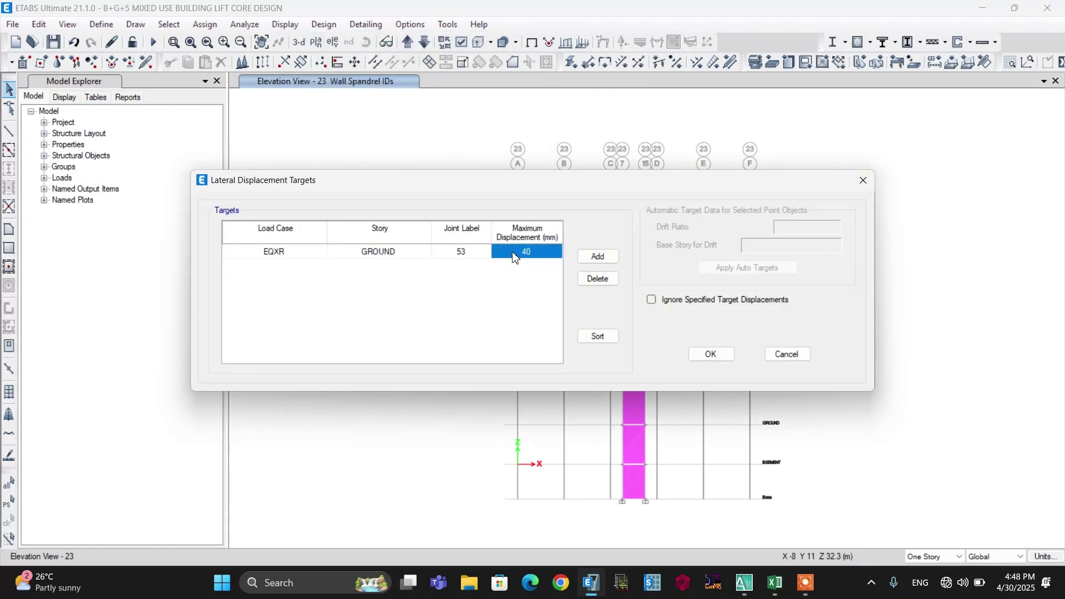
type("32")
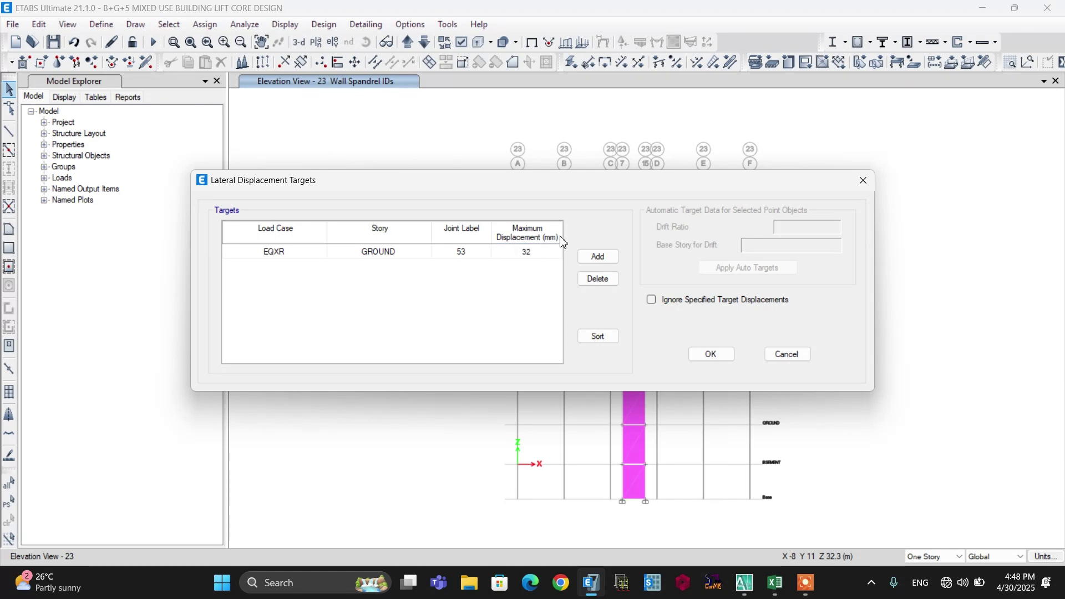
Add four more rows to the lateral displacement targets.
left_click(598, 257)
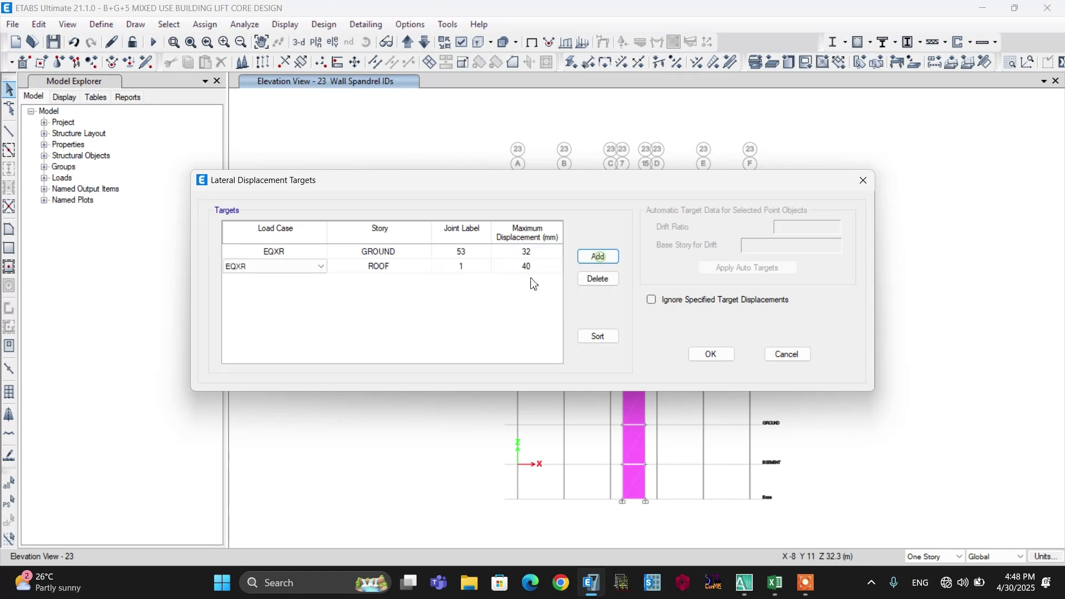
left_click(600, 255)
left_click(600, 255)
left_click(600, 255)
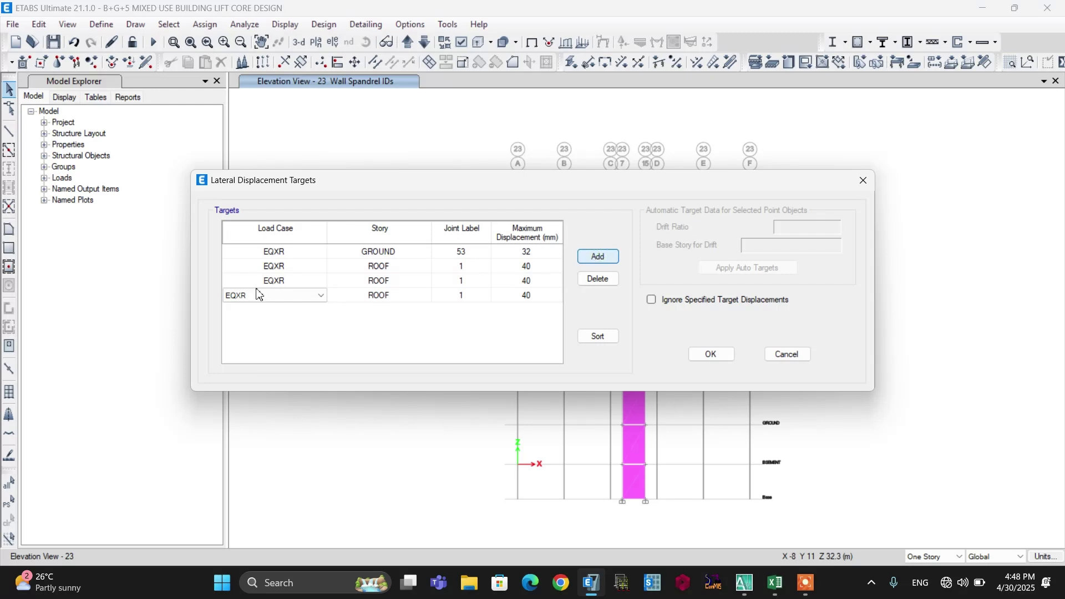
Set the second lateral displacement target's load case to EQXL and its story to GROUND.
left_click(304, 267)
left_click(304, 268)
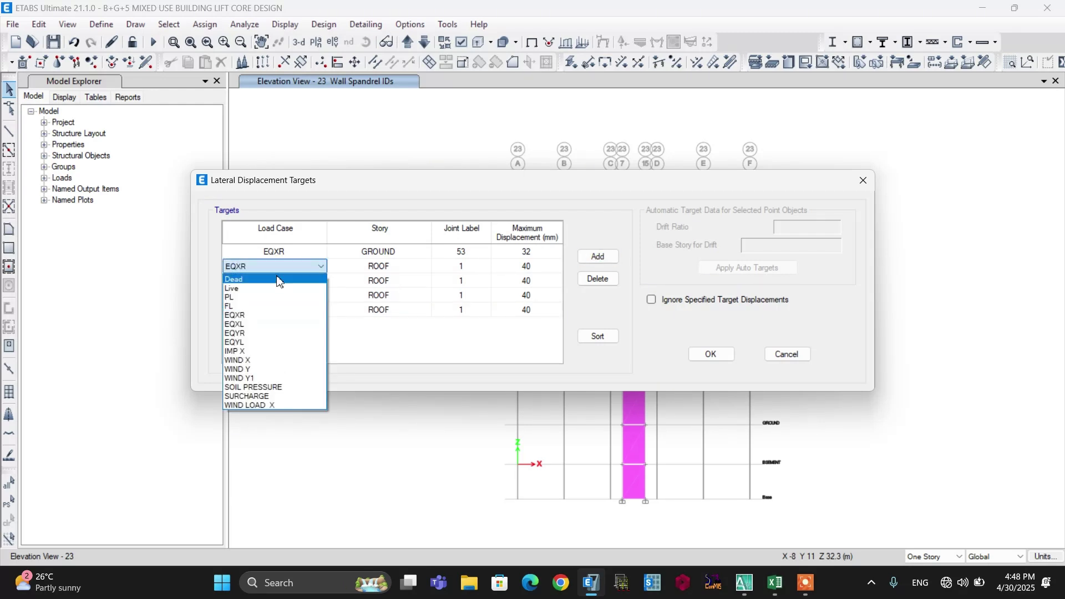
left_click(254, 332)
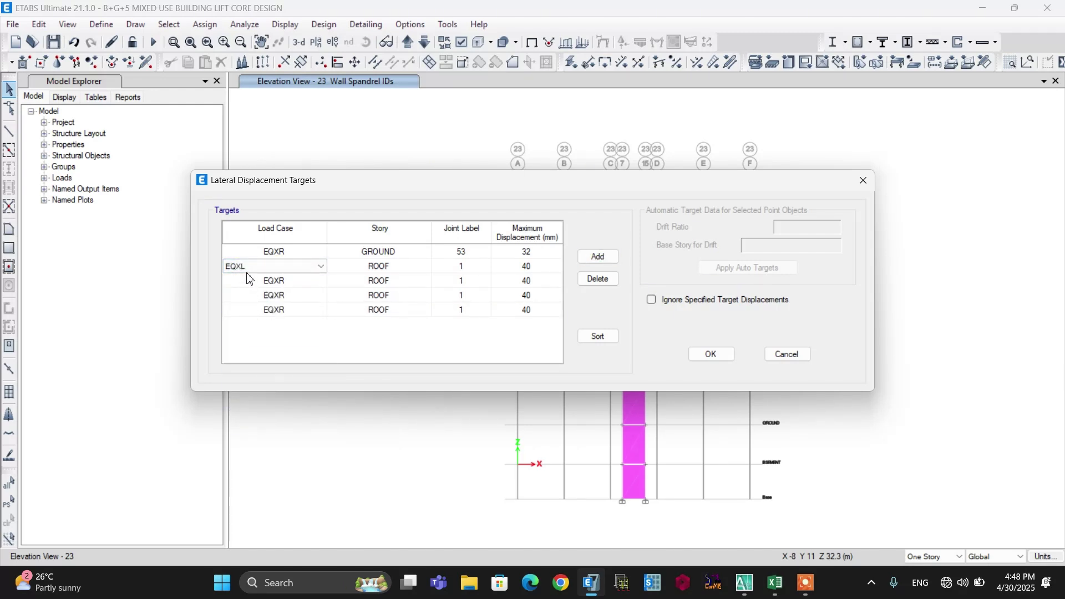
left_click(383, 267)
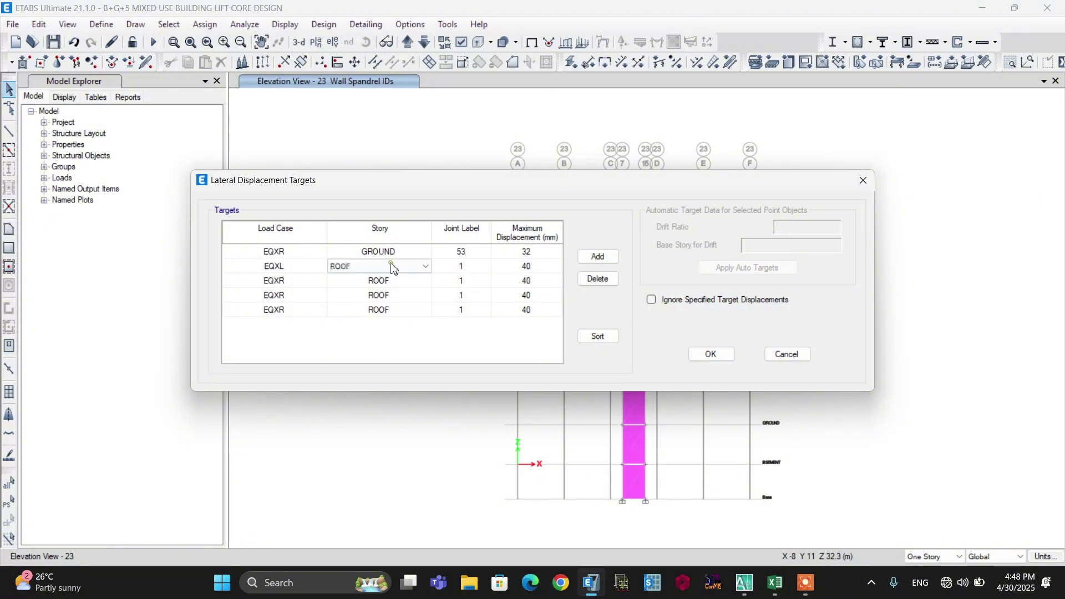
left_click(425, 267)
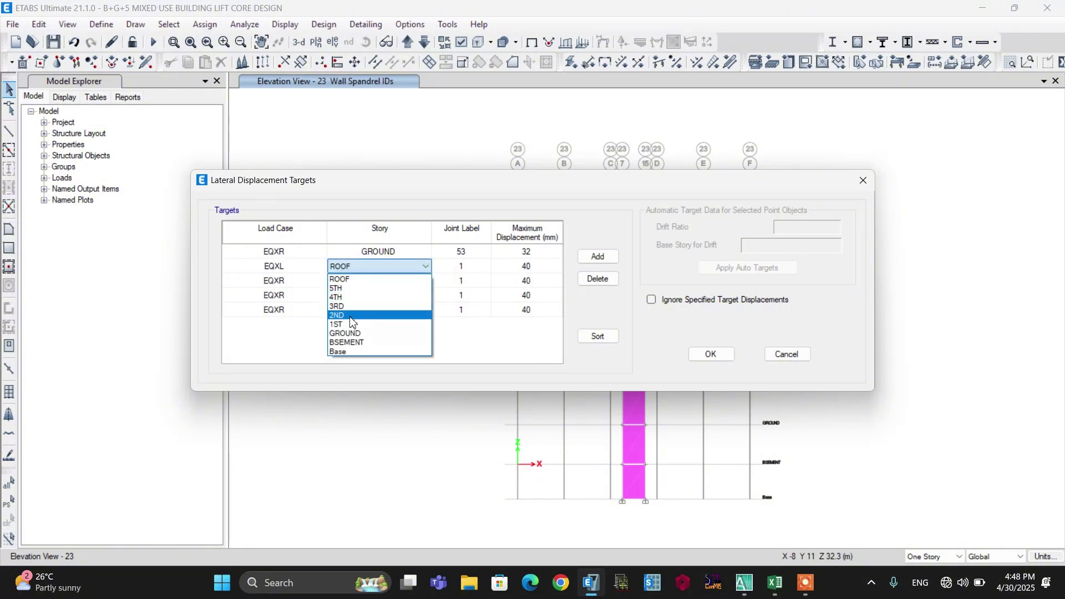
left_click(348, 334)
Assign joint label 53 and a maximum displacement of 32 mm to the EQXL target.
left_click(466, 267)
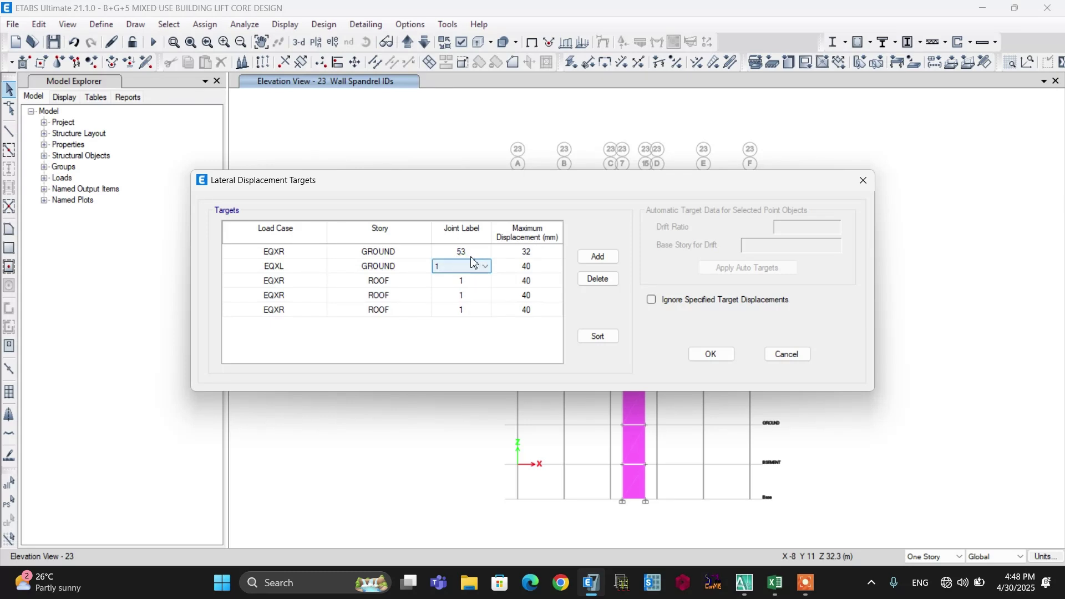
left_click(485, 266)
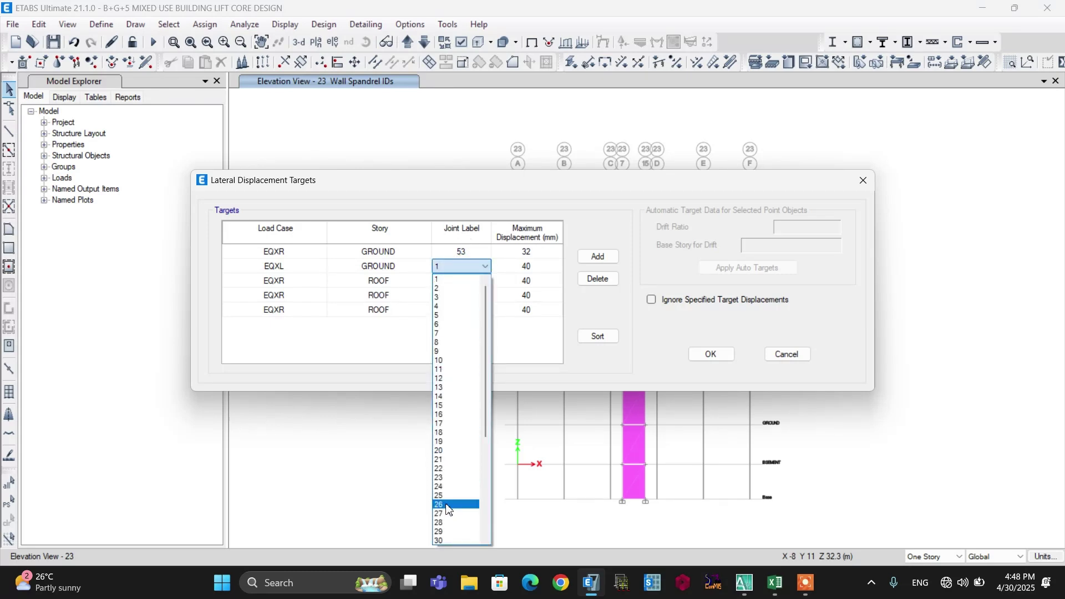
scroll(448, 513, "down", 4)
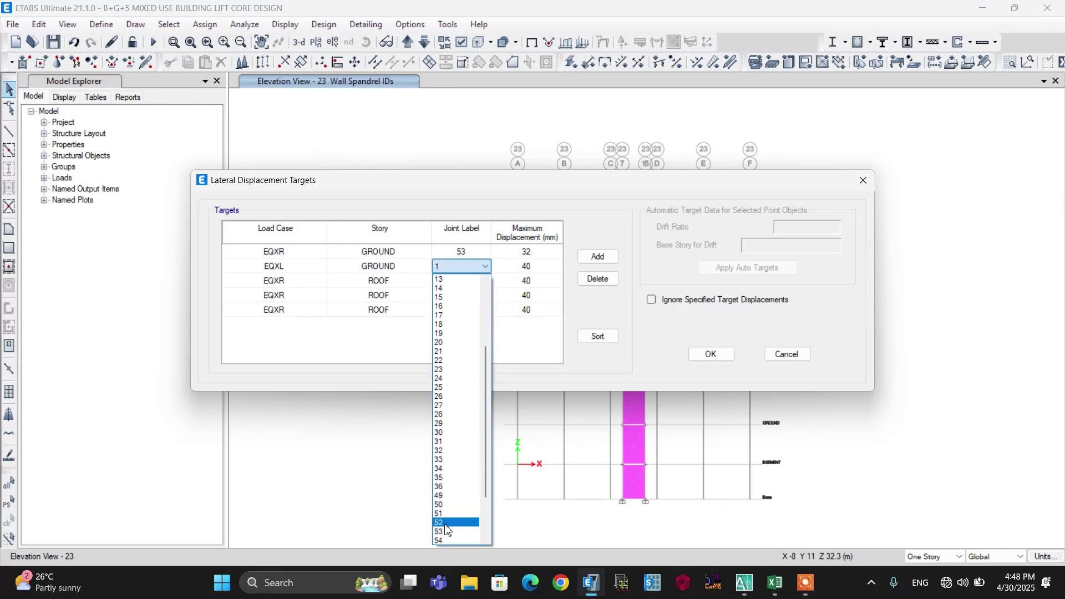
left_click(444, 532)
left_click(521, 269)
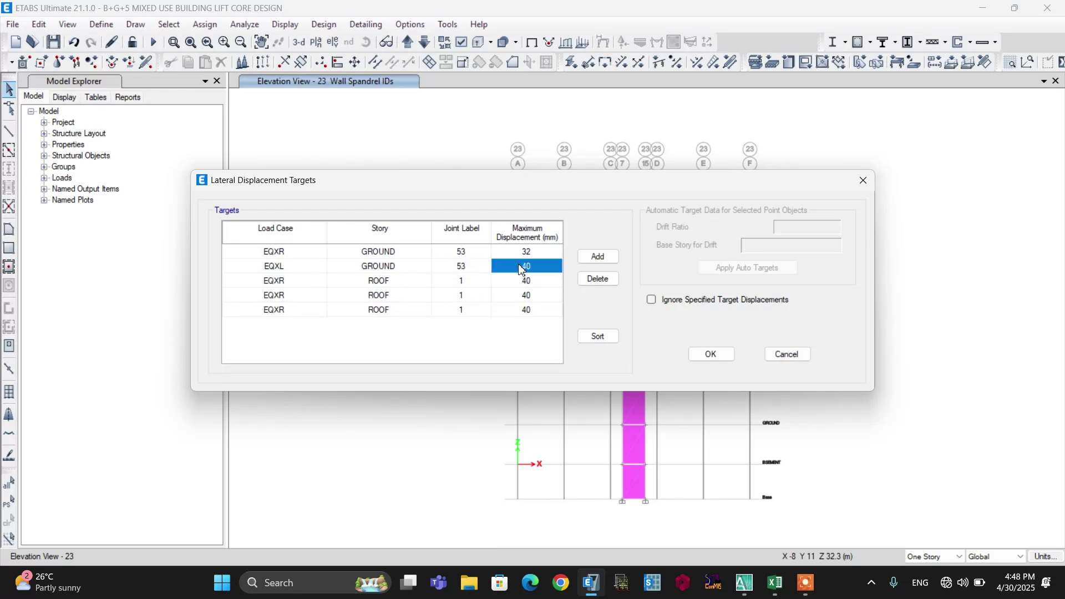
type("32")
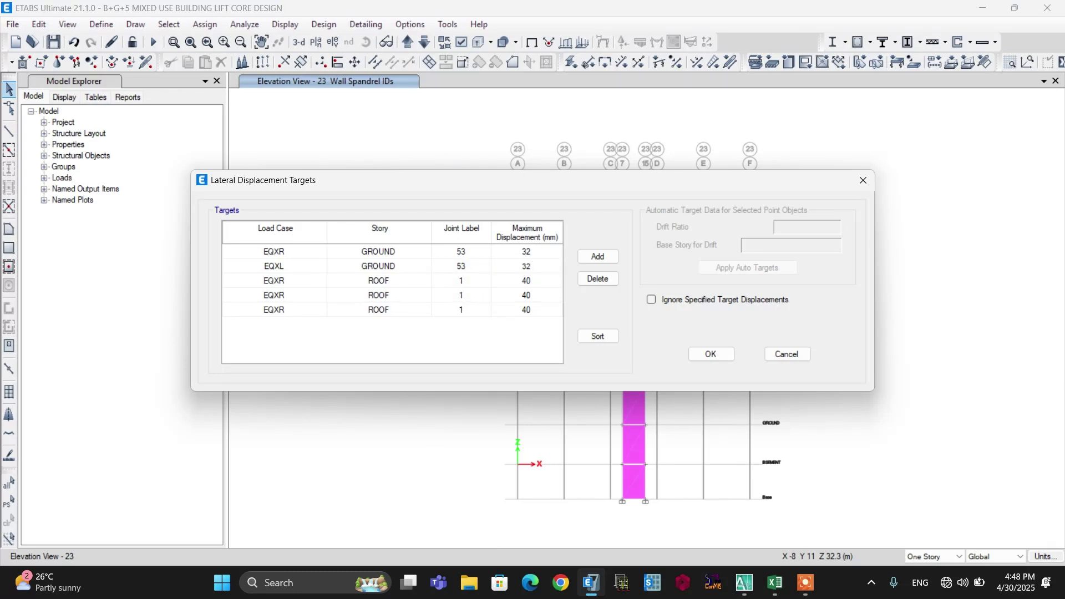
Set the third lateral displacement target's load case to EQYR and its story to GROUND.
left_click(273, 281)
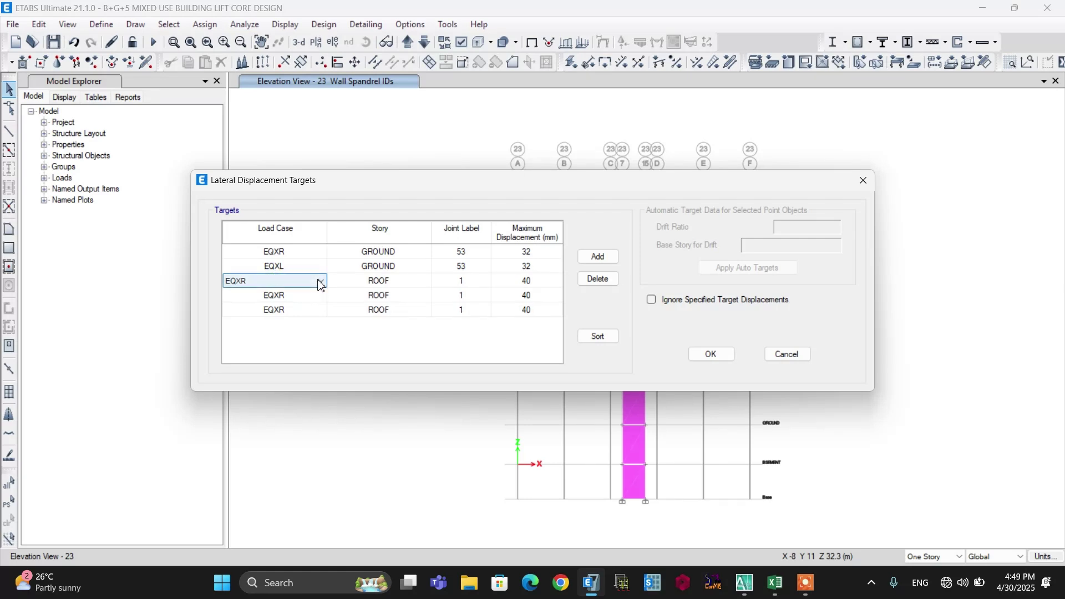
left_click(320, 281)
left_click(250, 348)
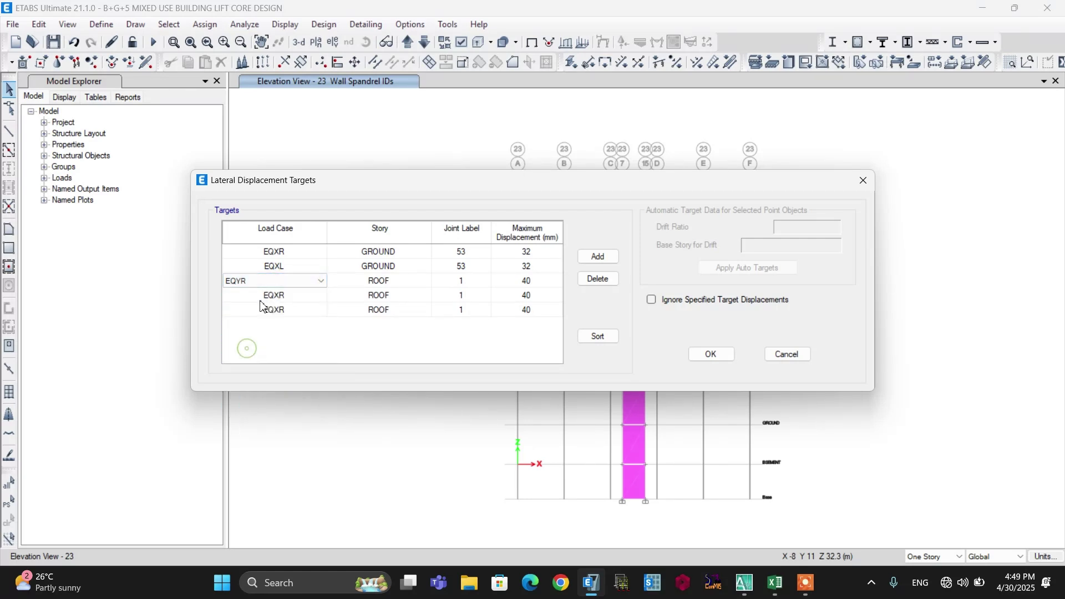
left_click(406, 280)
left_click(425, 281)
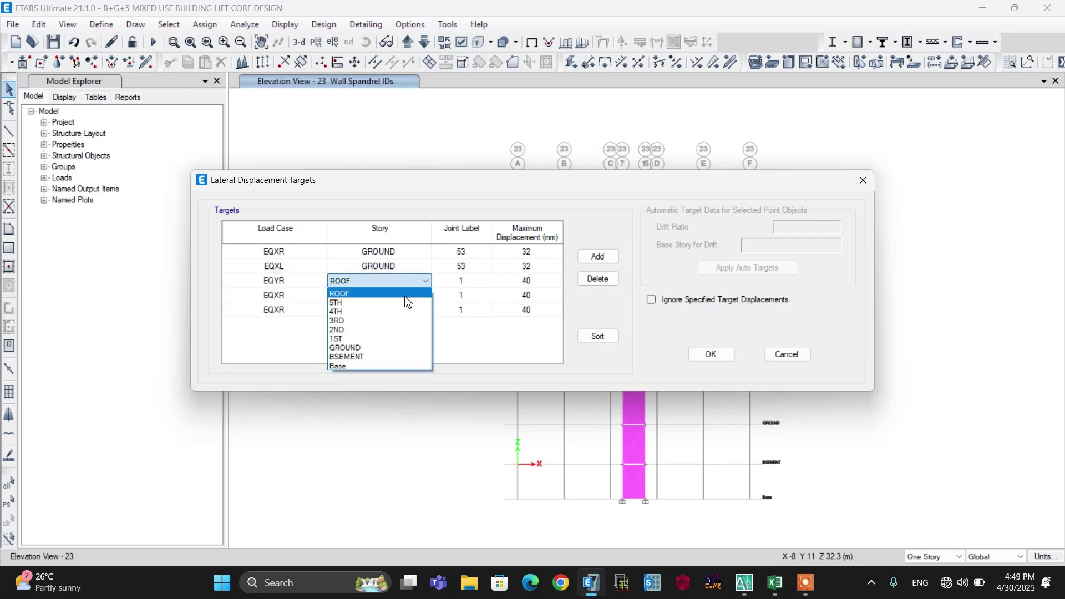
left_click(345, 347)
Assign joint label 53 and a maximum displacement of 32 mm to the EQYR target.
left_click(464, 280)
left_click(486, 281)
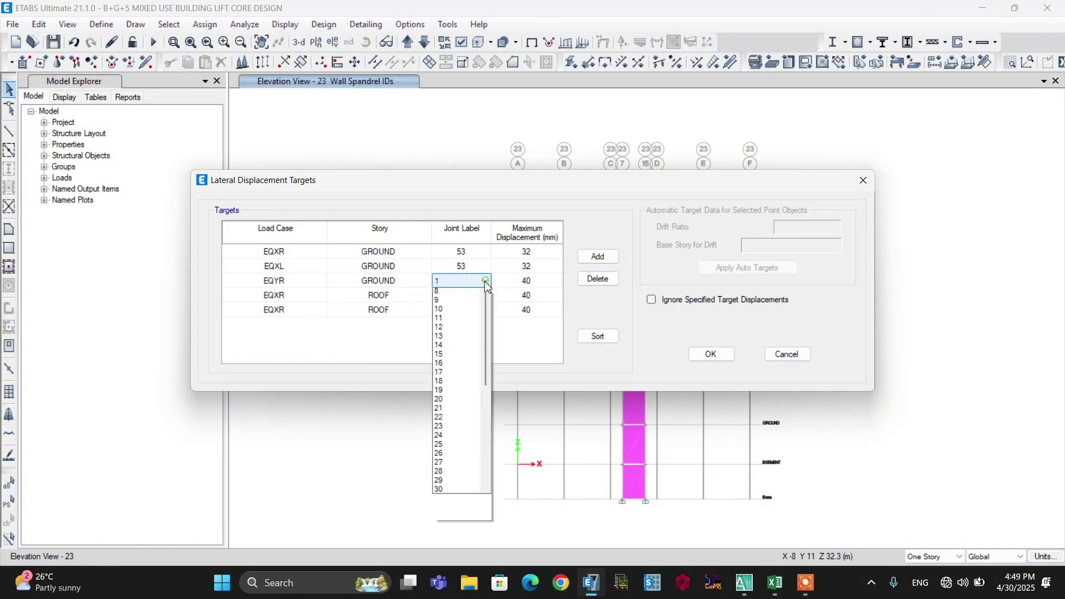
scroll(450, 545, "down", 3)
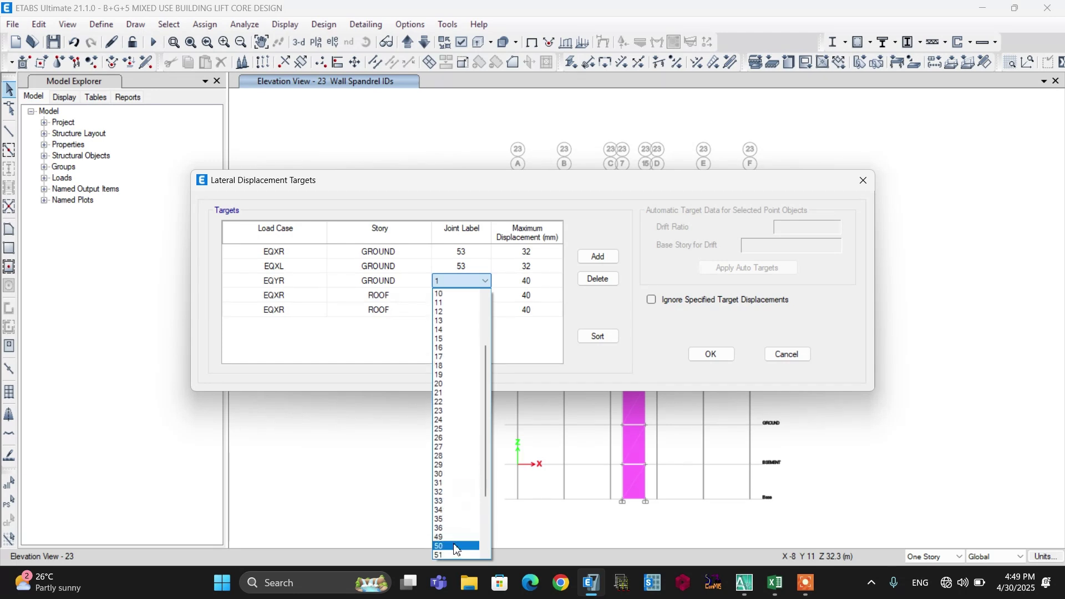
scroll(453, 549, "down", 1)
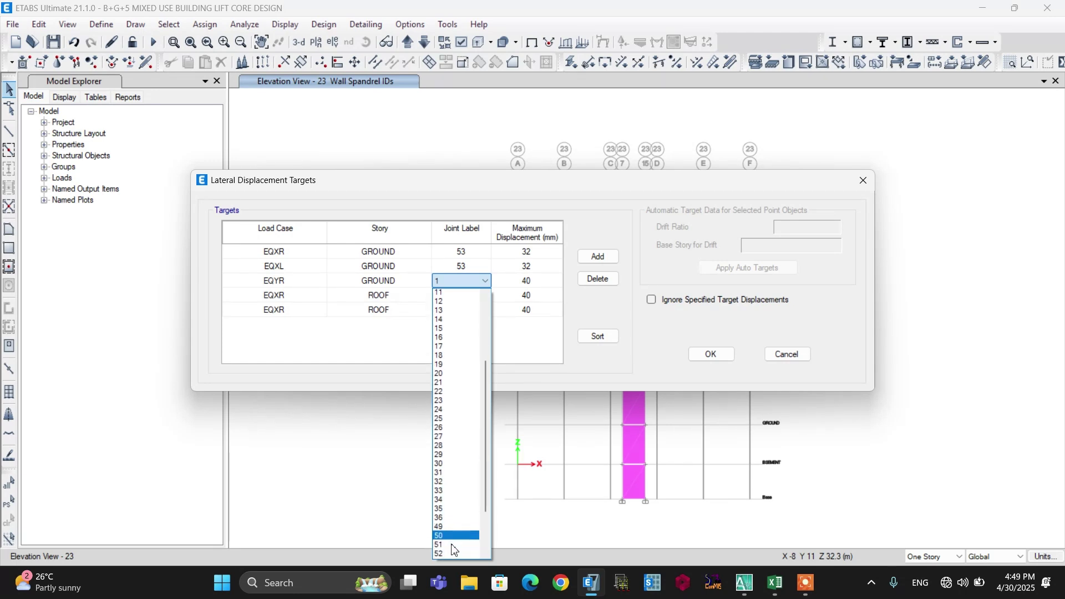
scroll(452, 540, "down", 5)
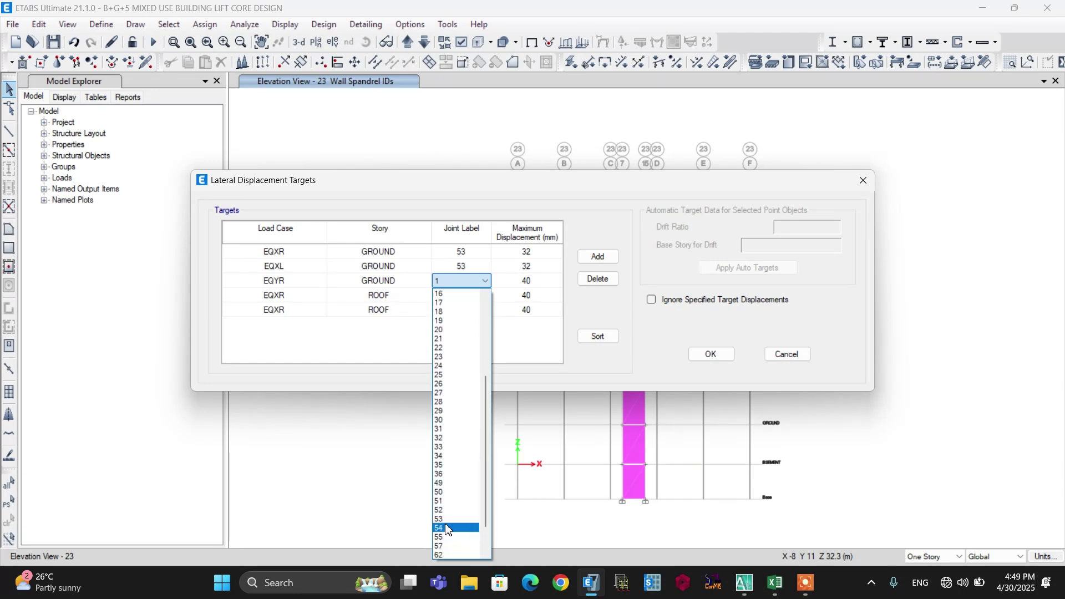
left_click(448, 520)
left_click(532, 282)
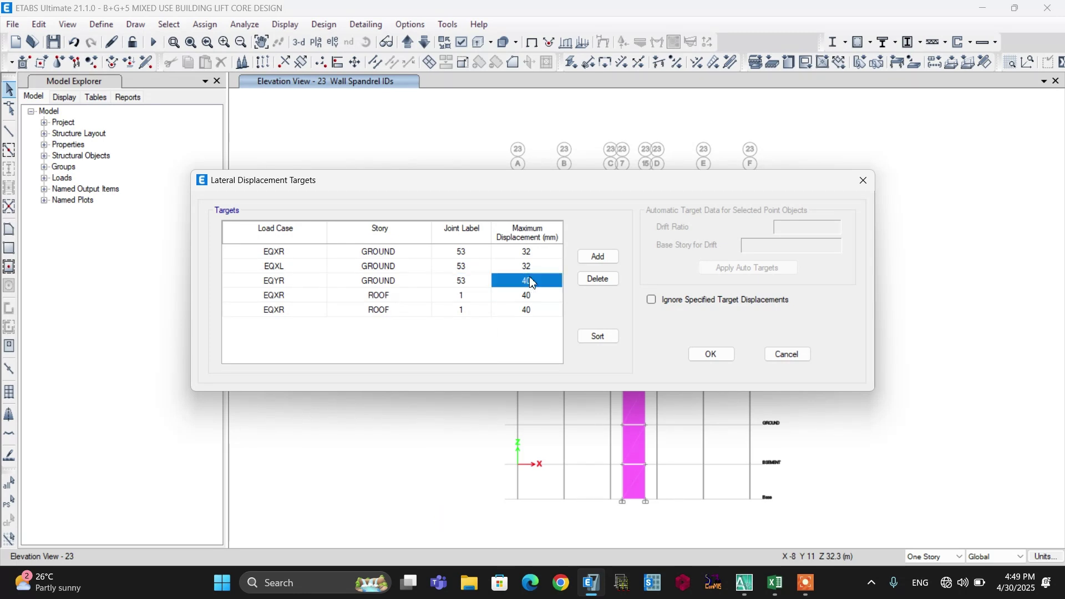
type("32")
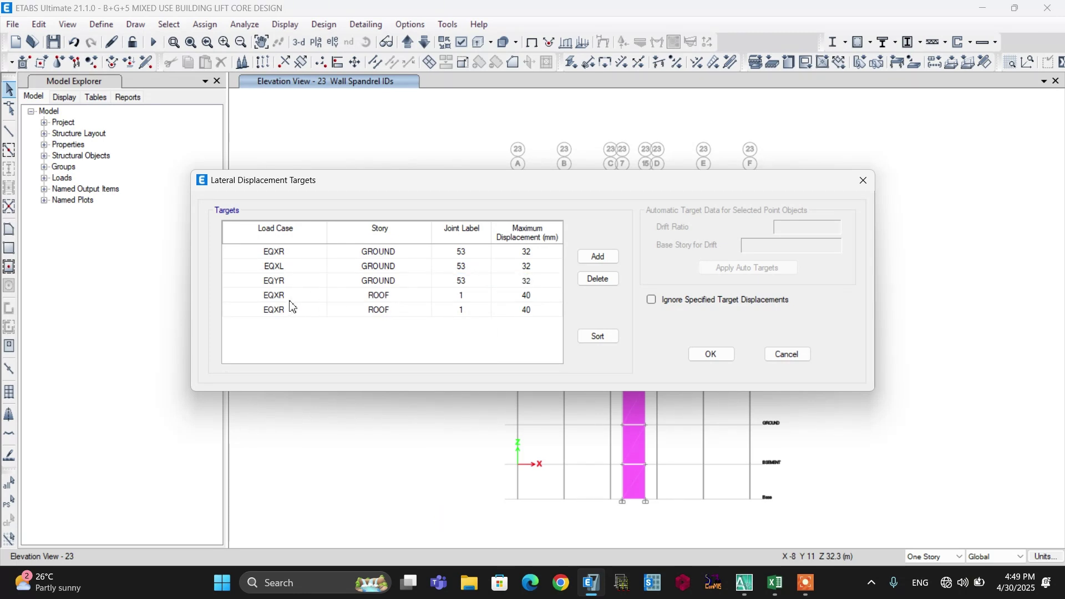
Set the fourth lateral displacement target's load case to EQYL and its story to GROUND.
left_click(309, 298)
left_click(320, 296)
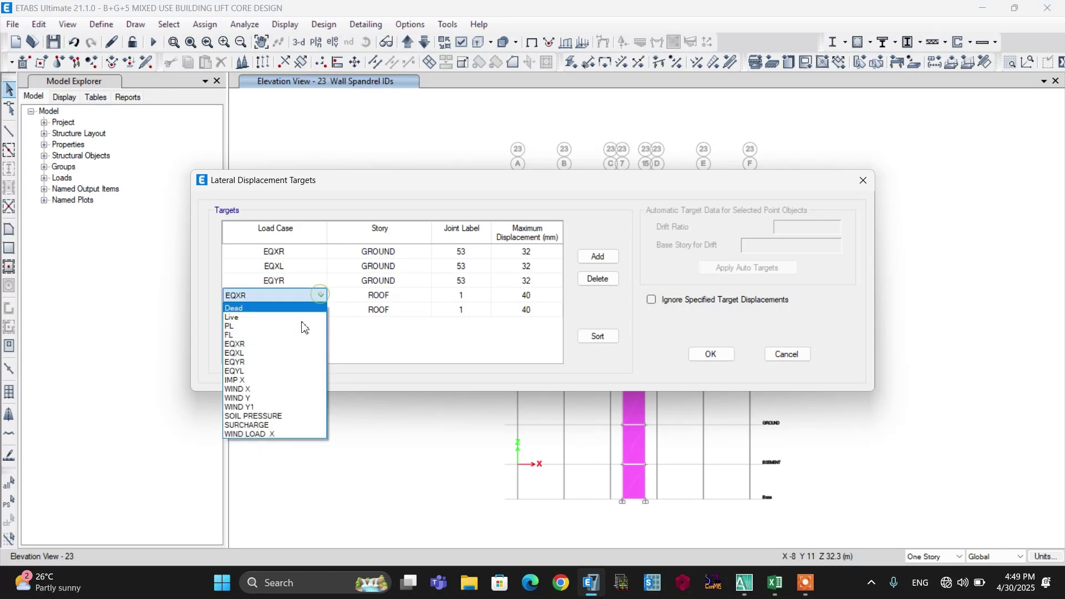
left_click(264, 370)
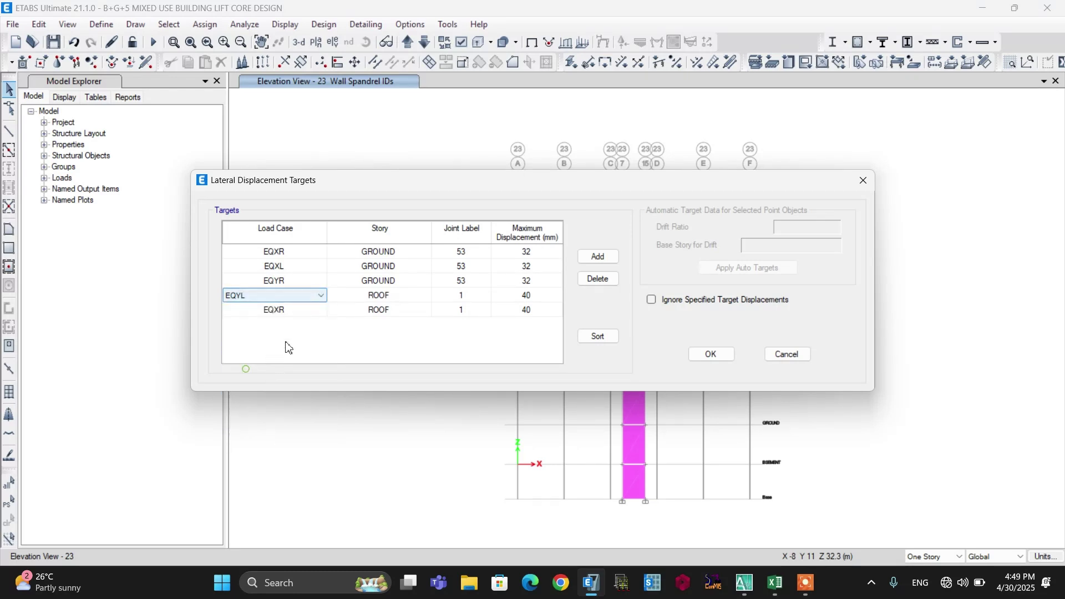
left_click(389, 297)
left_click(411, 298)
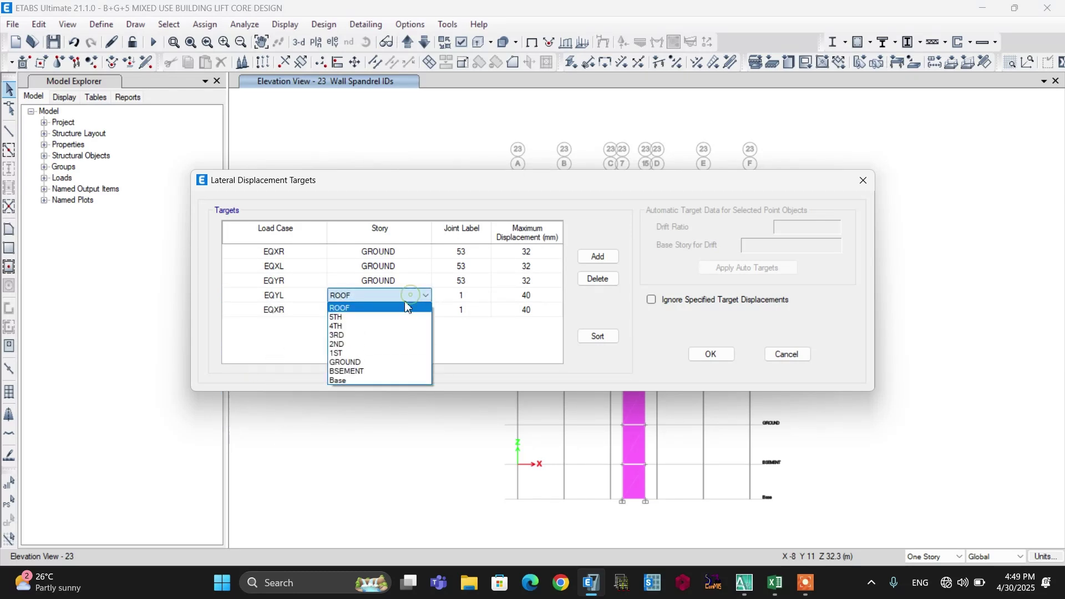
left_click(344, 362)
Assign joint label 53 and a maximum displacement of 32 mm to the EQYL target.
left_click(483, 298)
left_click(486, 297)
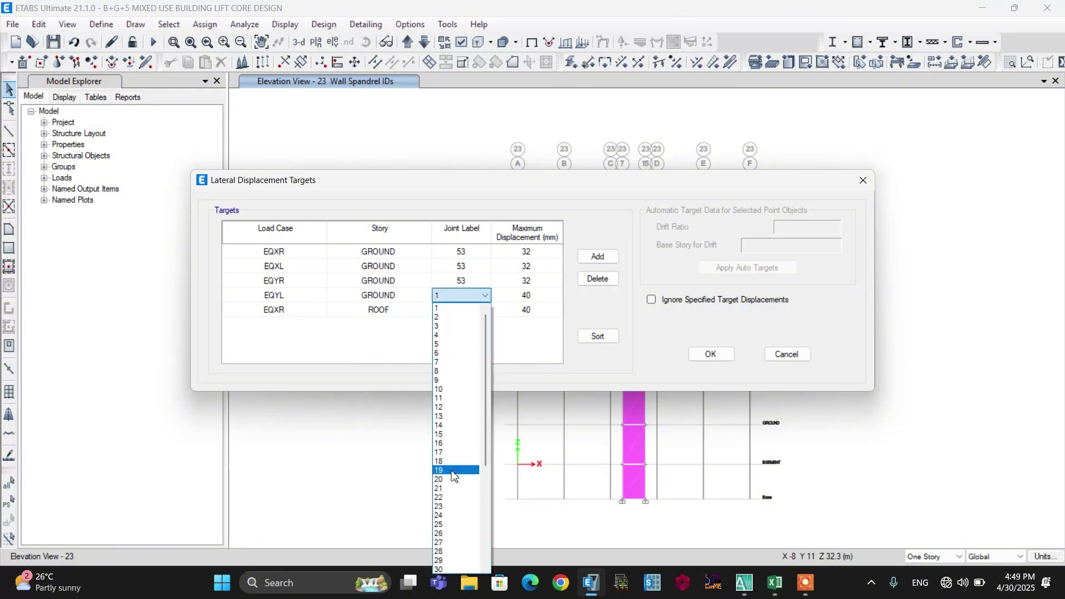
scroll(450, 515, "down", 3)
scroll(451, 560, "down", 6)
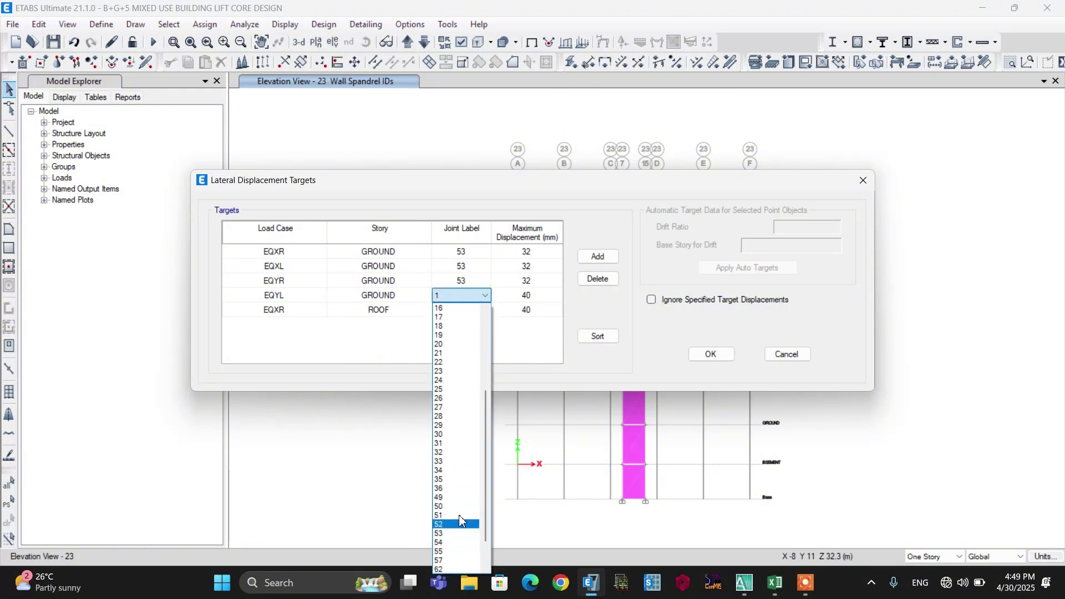
left_click(451, 537)
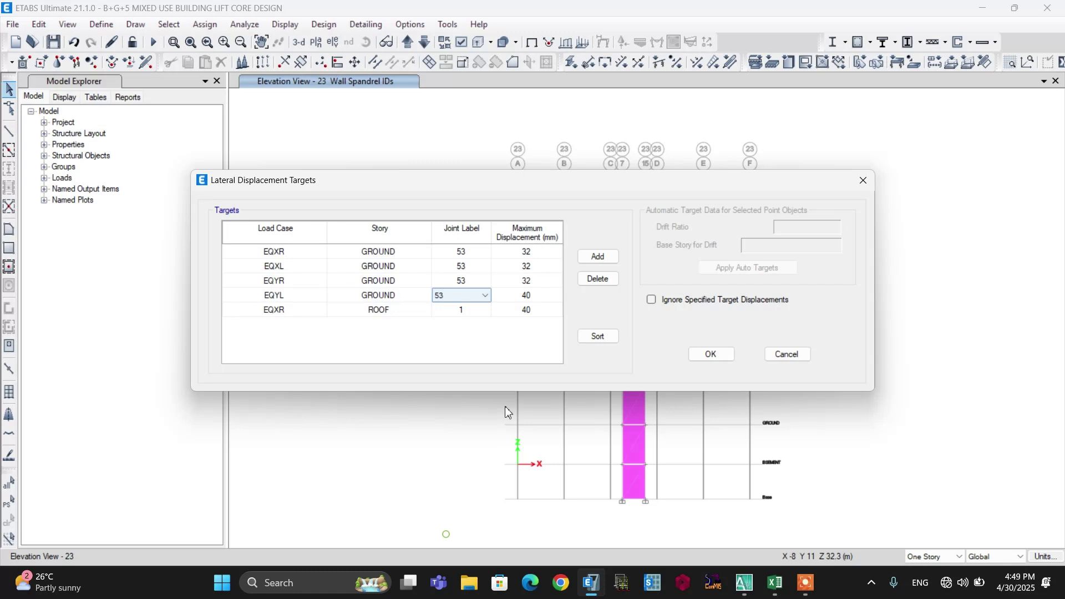
left_click(554, 293)
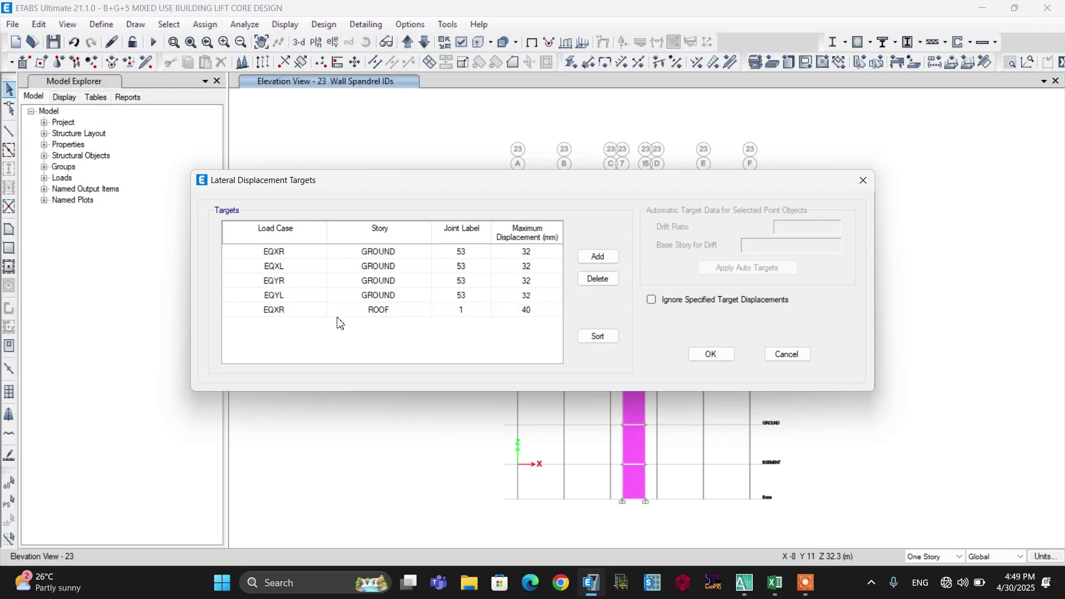
Set the fifth lateral displacement target's load case to WIND X and its story to GROUND.
left_click(283, 311)
left_click(286, 310)
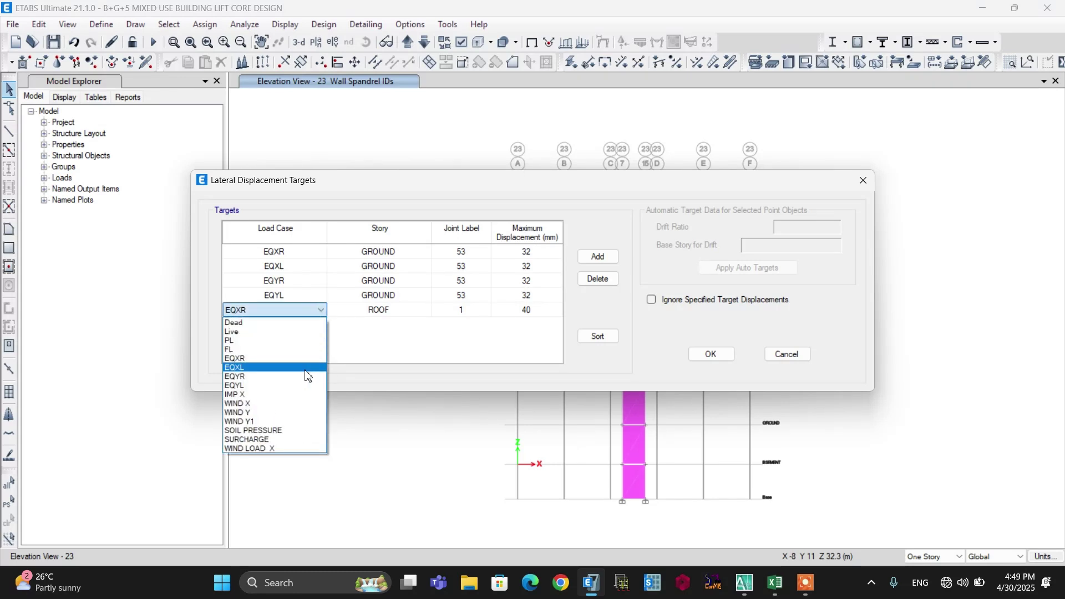
left_click(261, 403)
left_click(366, 309)
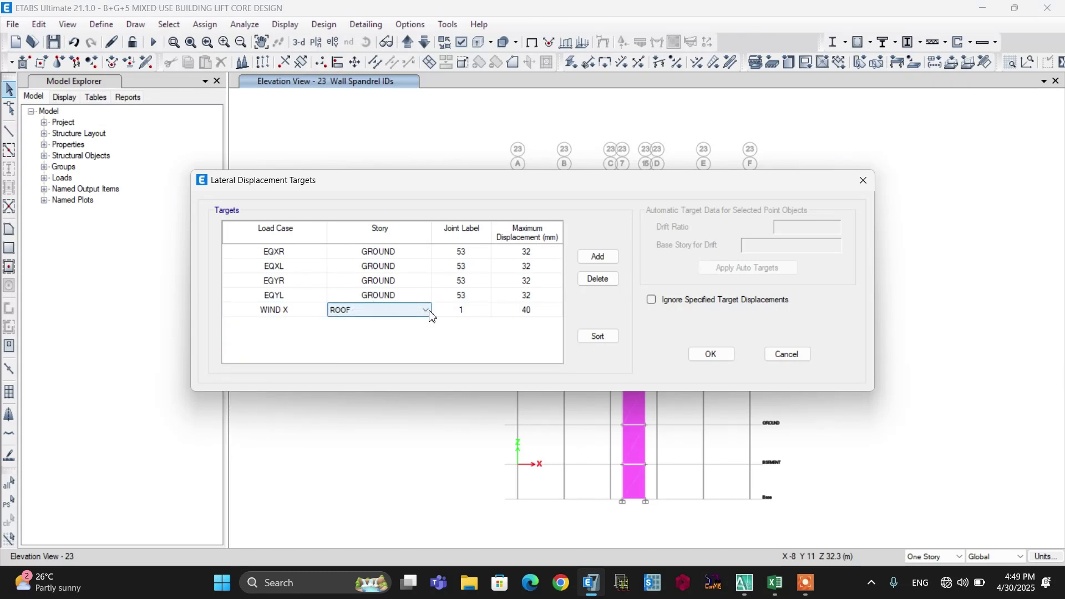
left_click(426, 311)
left_click(358, 377)
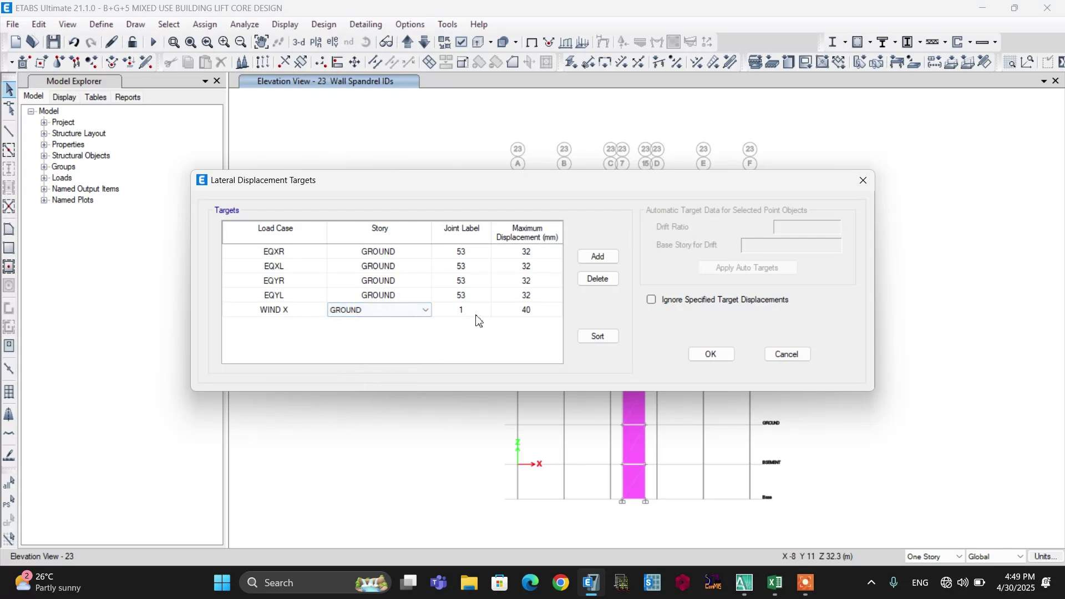
Assign joint label 53 and a maximum displacement of 32 mm to the WIND X target.
left_click(475, 310)
left_click(484, 310)
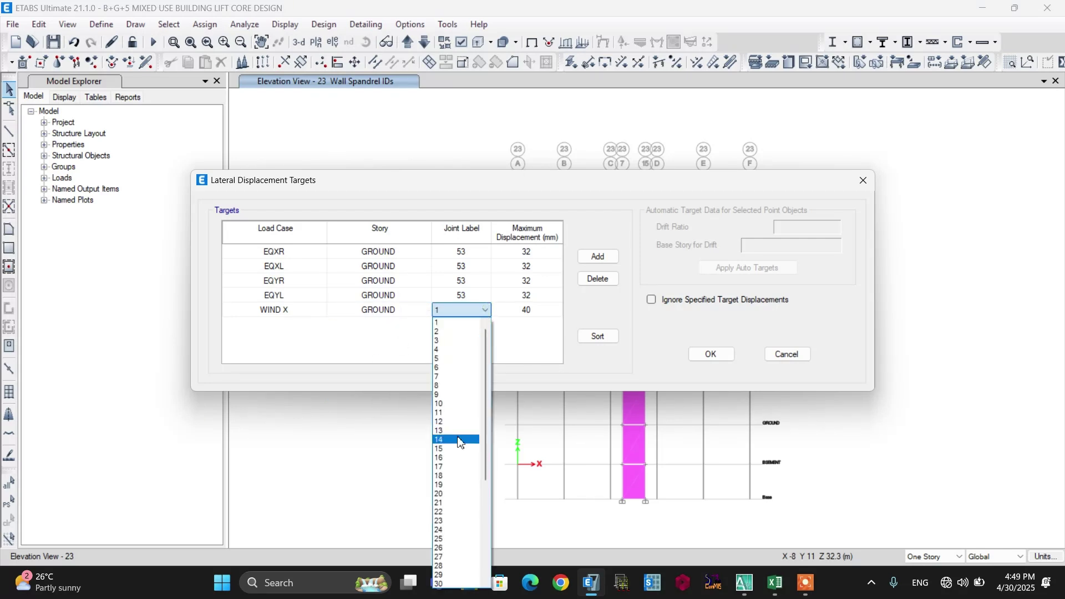
scroll(459, 438, "down", 6)
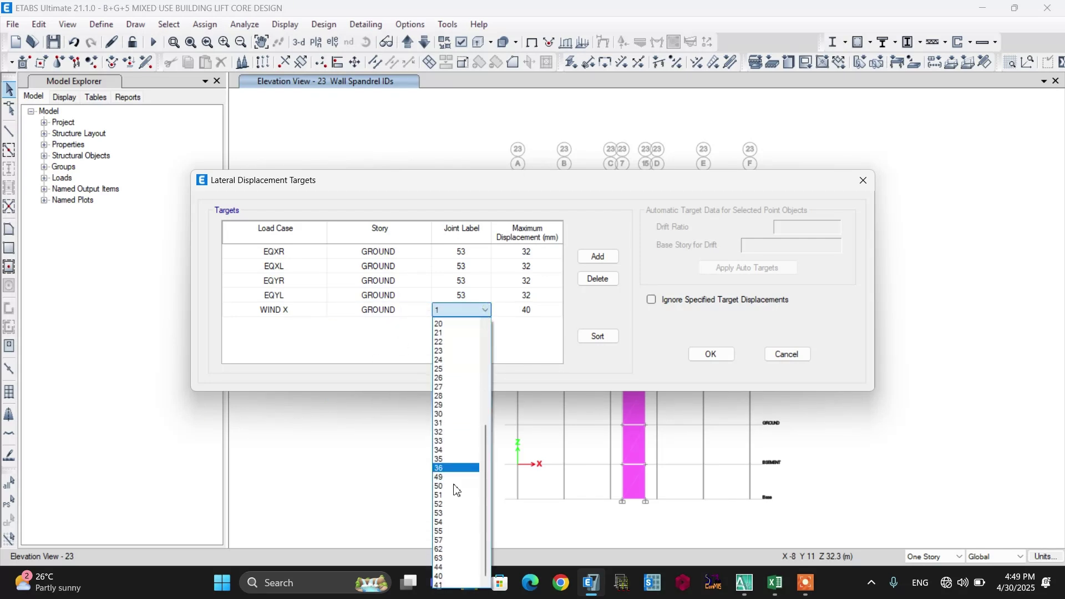
left_click(459, 522)
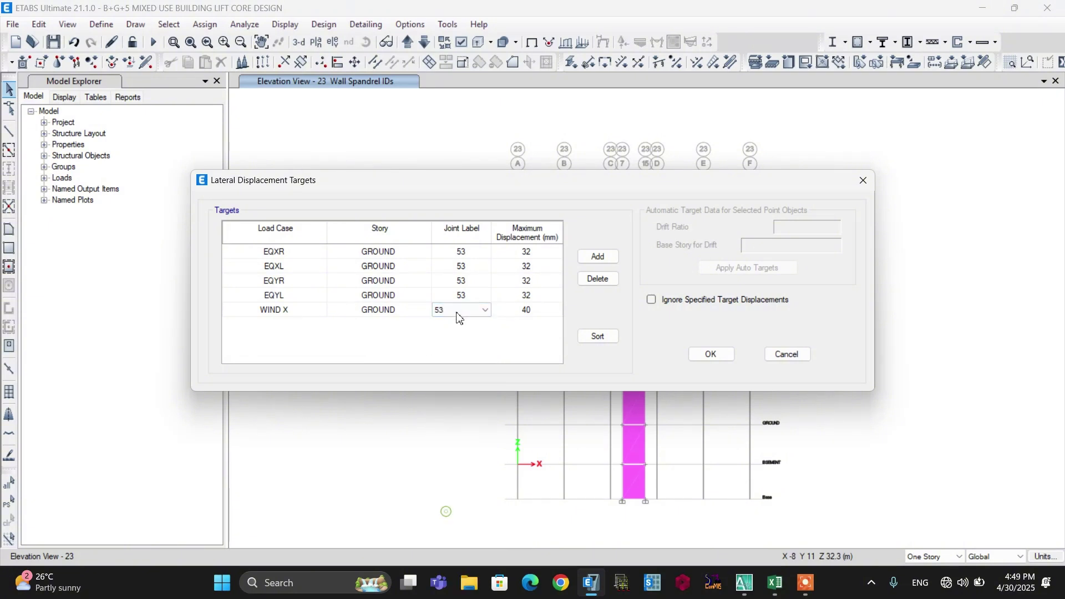
left_click(537, 310)
double_click(542, 310)
Add a sixth lateral displacement target with load case WIND Y and story GROUND.
left_click(599, 257)
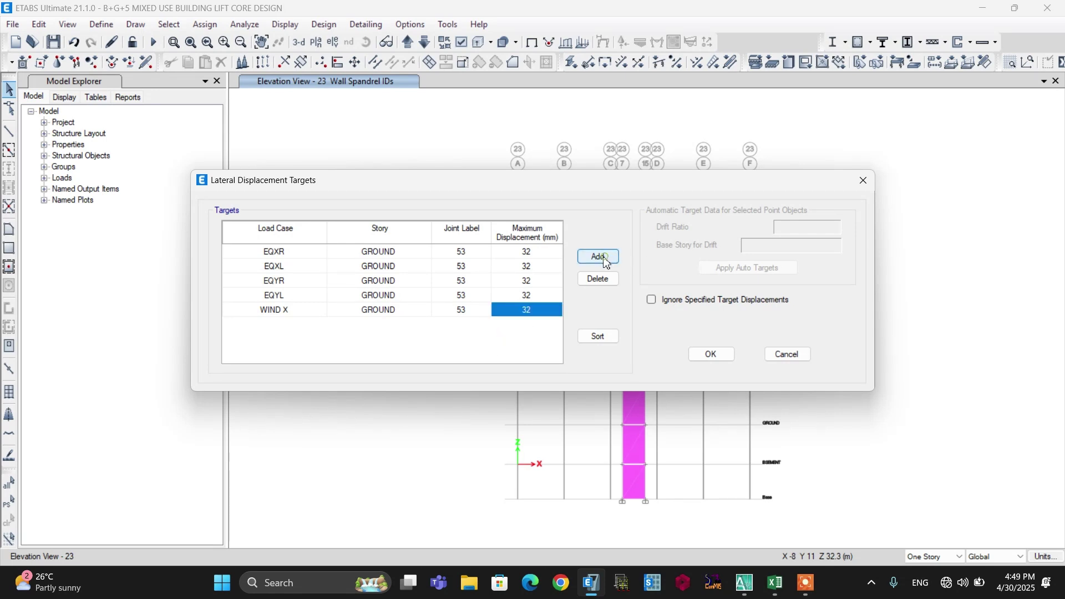
left_click(309, 326)
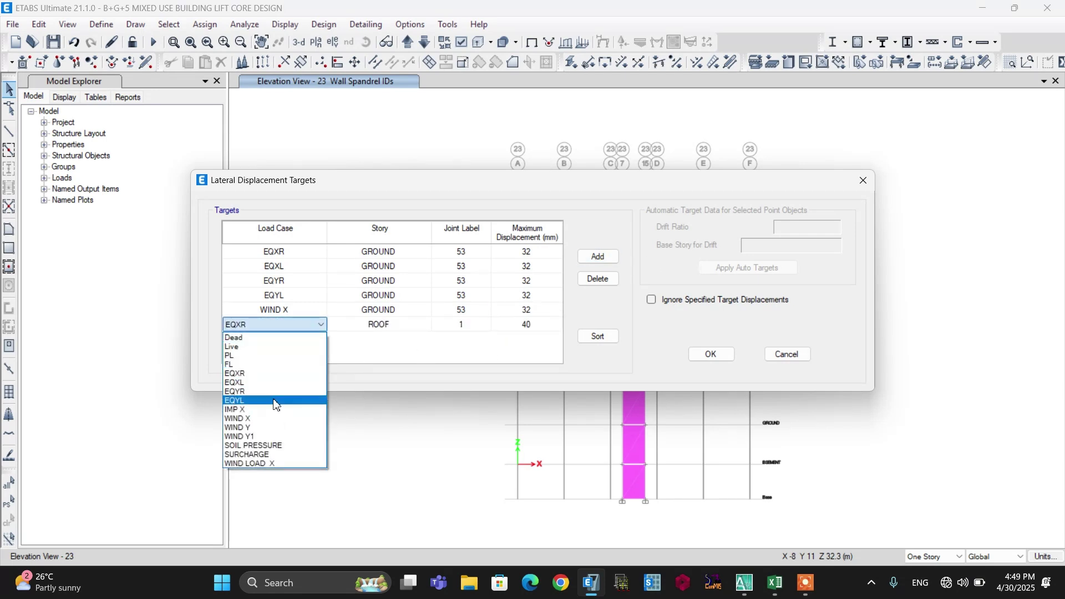
left_click(259, 430)
left_click(407, 324)
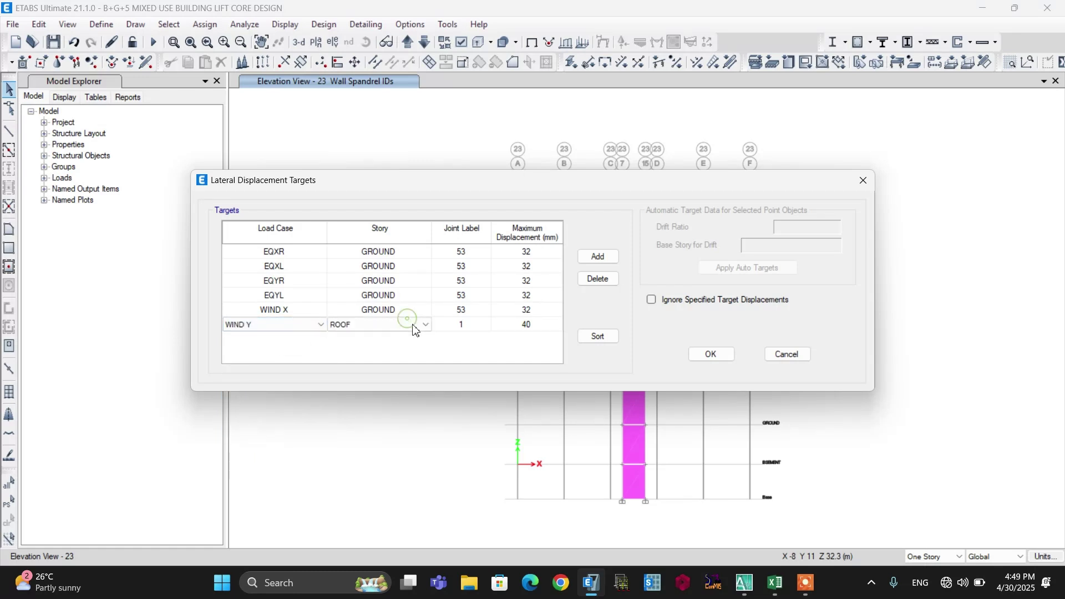
left_click(425, 324)
left_click(355, 393)
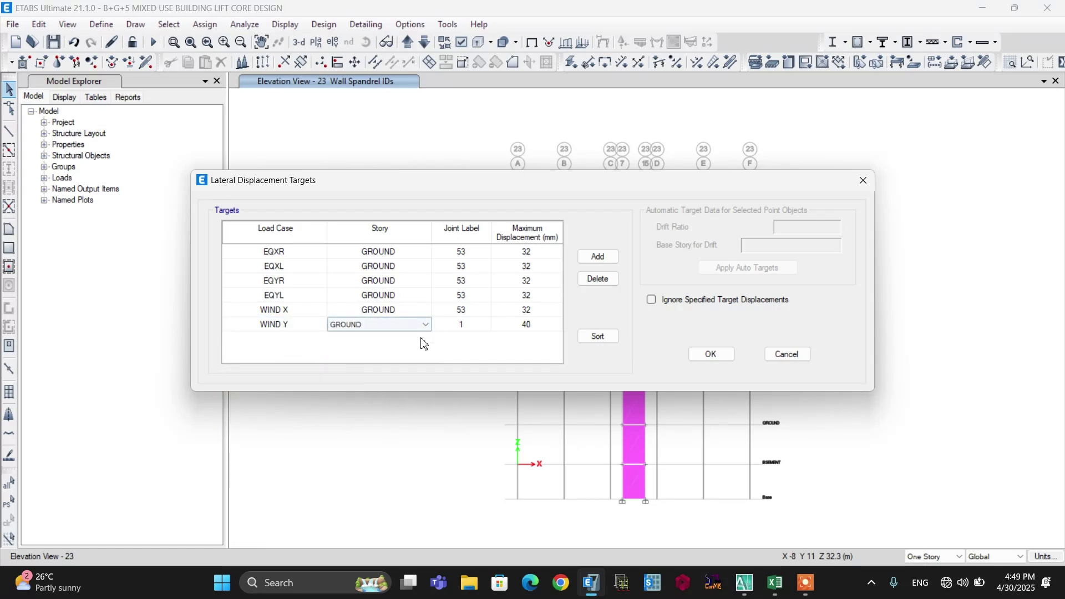
Assign joint label 53 and a maximum displacement of 32 mm to the WIND Y target, and accept the lateral displacement targets.
left_click(484, 326)
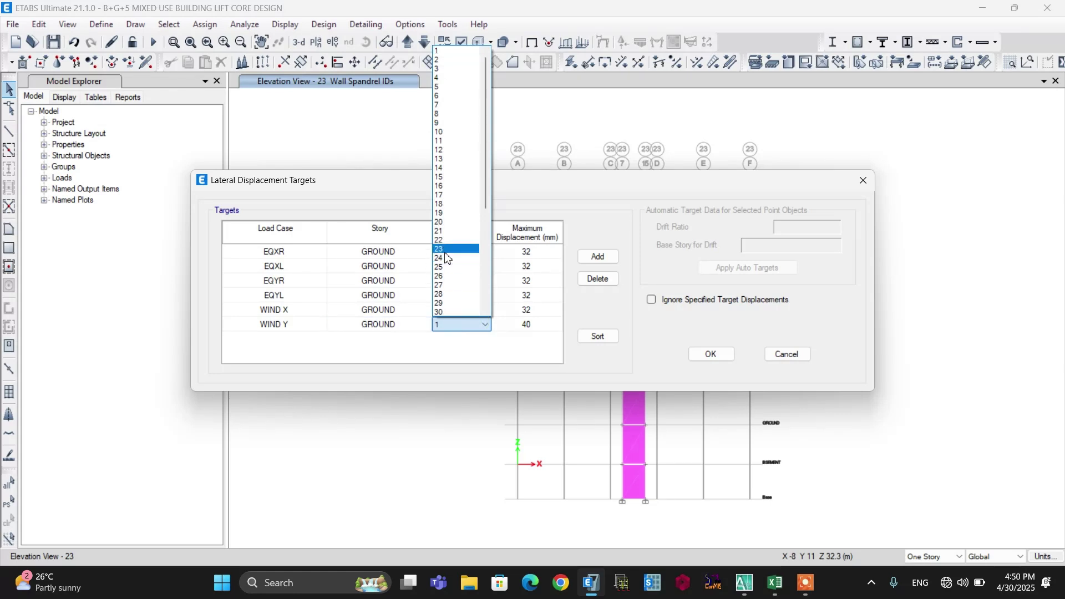
scroll(448, 297, "down", 4)
left_click(447, 304)
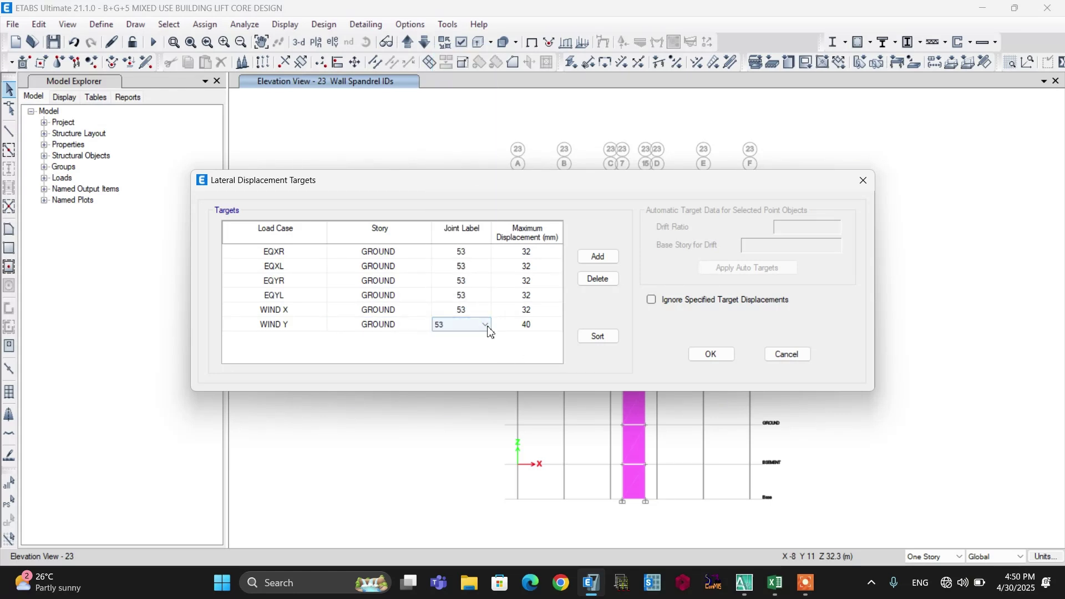
left_click(544, 328)
double_click(544, 326)
type("32")
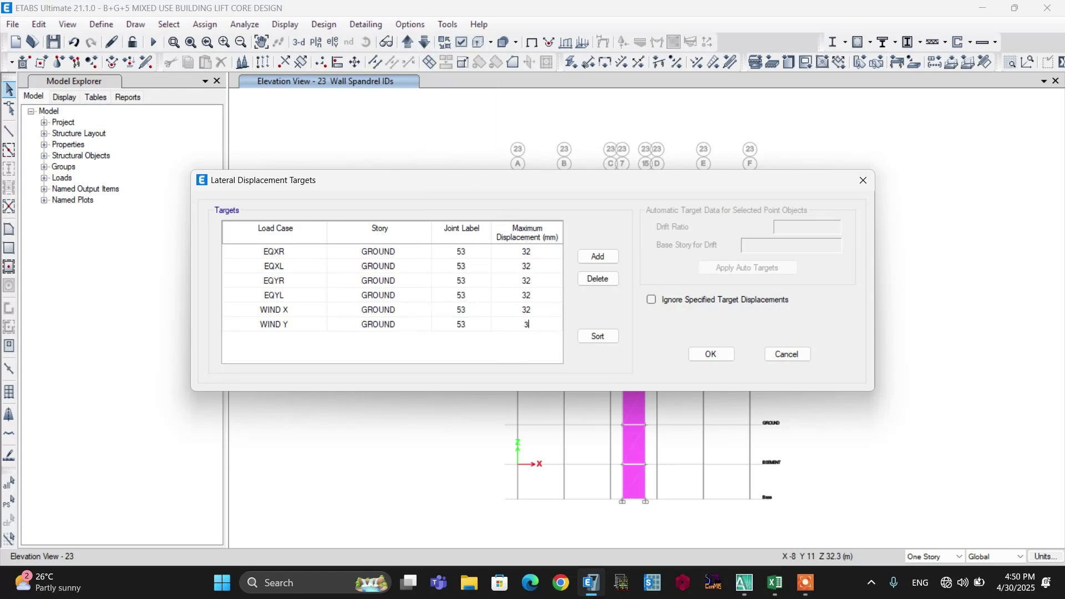
left_click(705, 354)
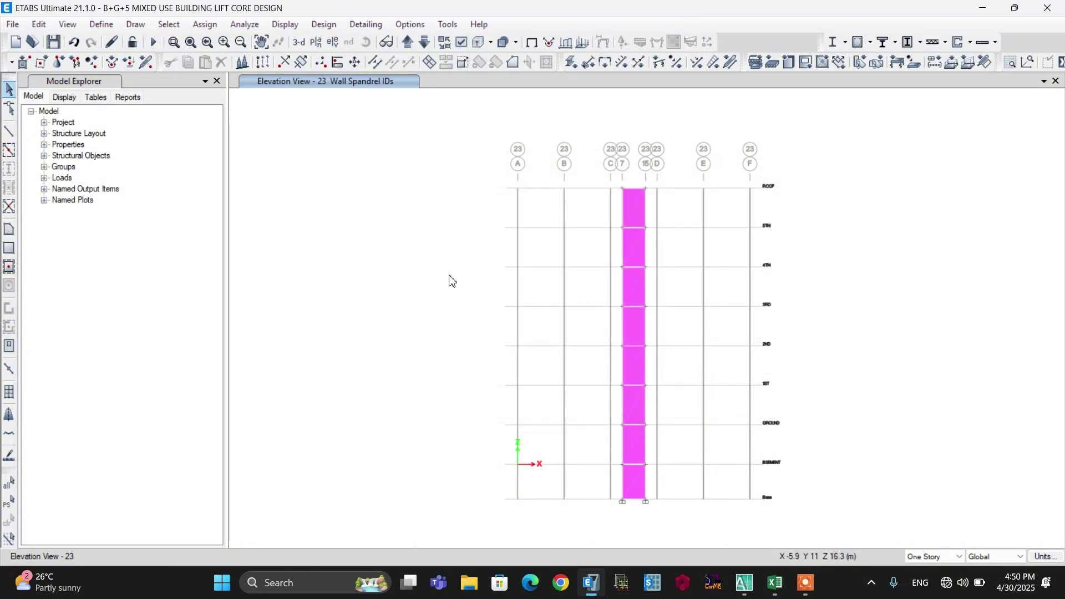
Select the two lowest wall panels, from Base to GROUND, and review and accept the Eurocode 2-2004 shear wall design preferences.
left_click(636, 480)
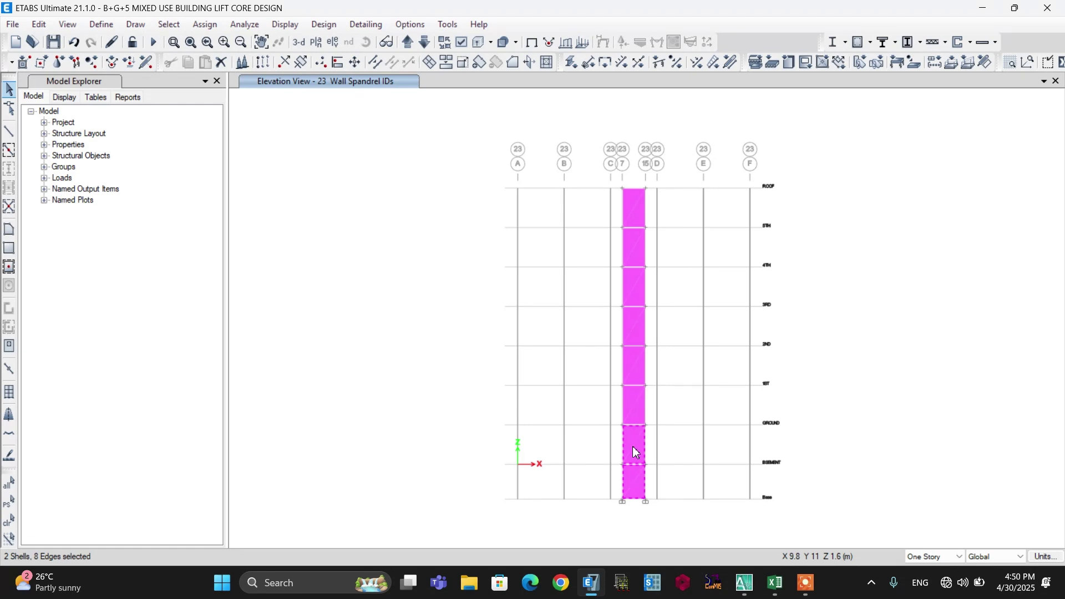
left_click(323, 26)
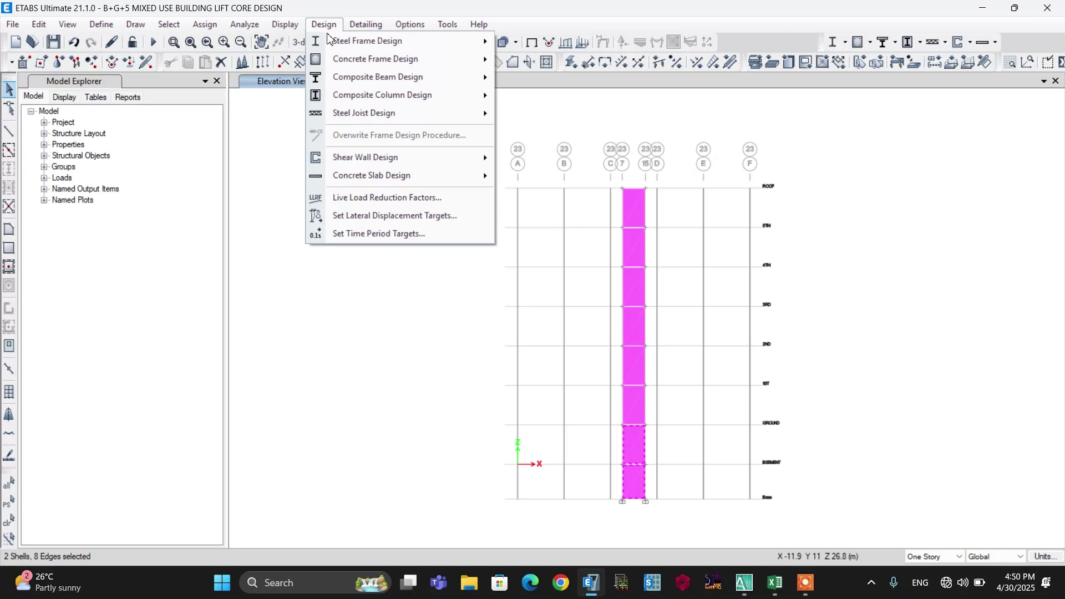
mouse_move(341, 161)
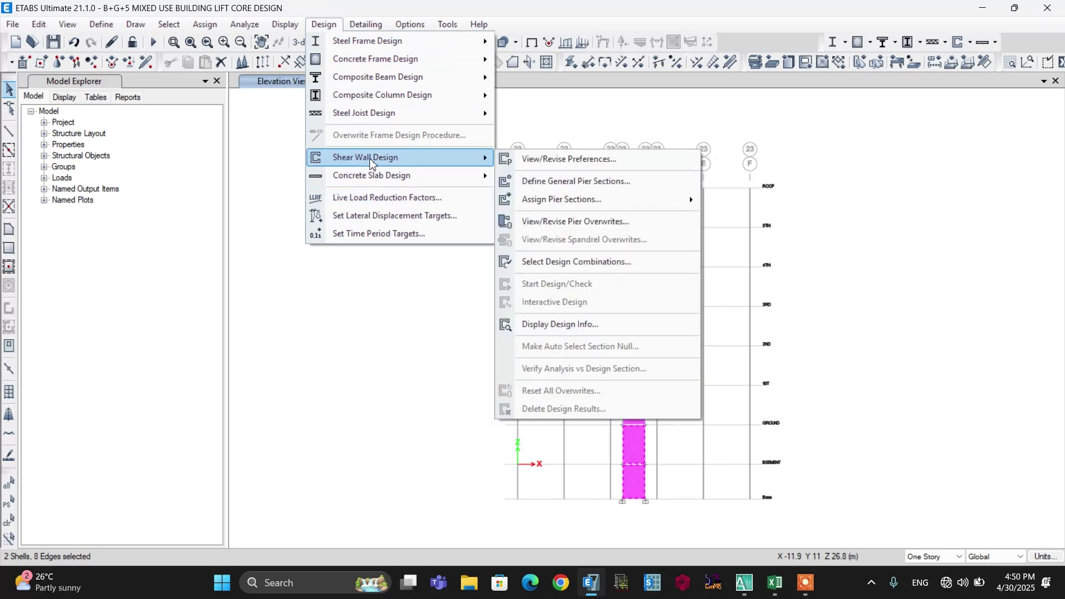
left_click(559, 163)
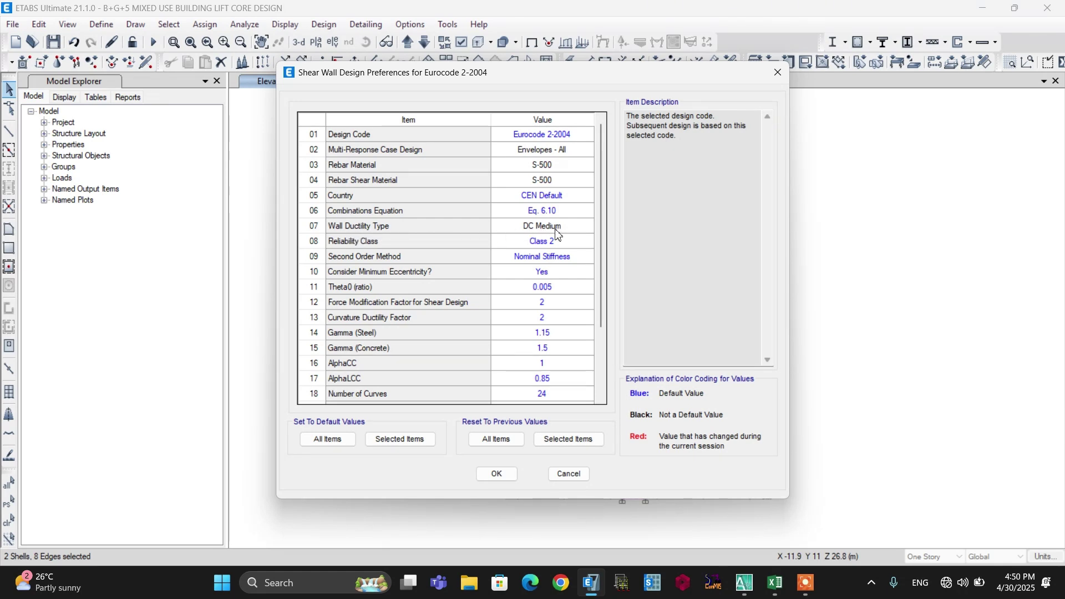
left_click(497, 474)
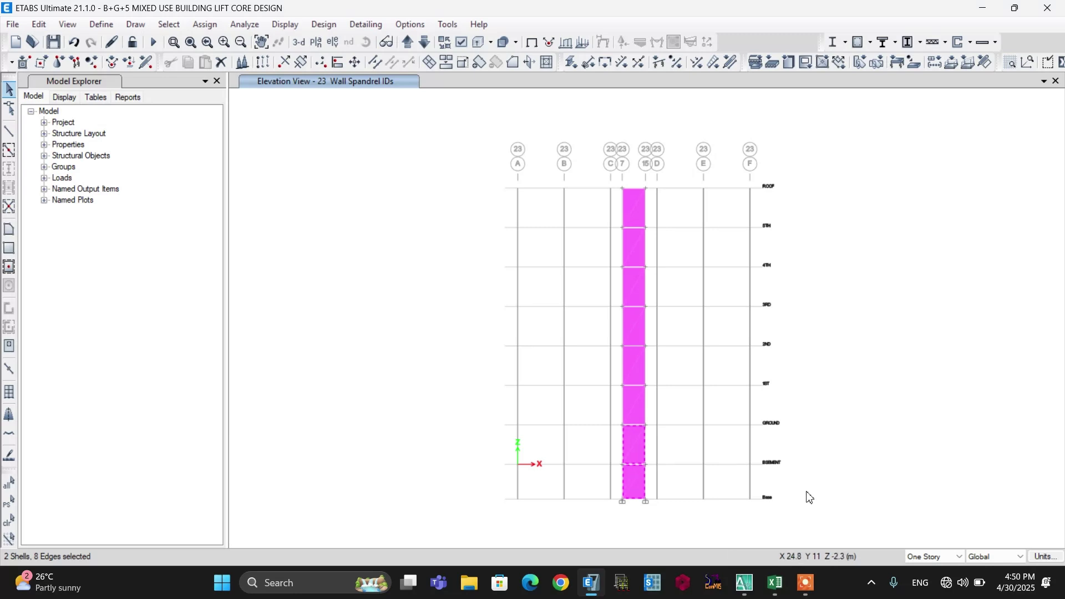
Assign uniform reinforcing to the selected piers: C30, size 6 distributed and end bars, 250 mm spacing, 25 mm cover, reinforcement to be designed.
left_click(323, 25)
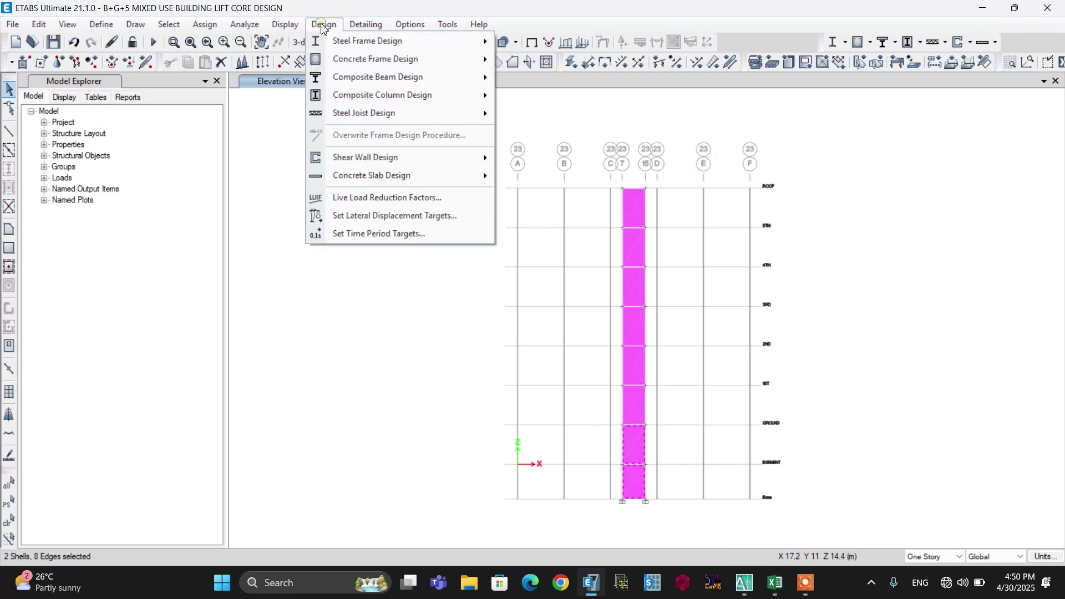
mouse_move(359, 165)
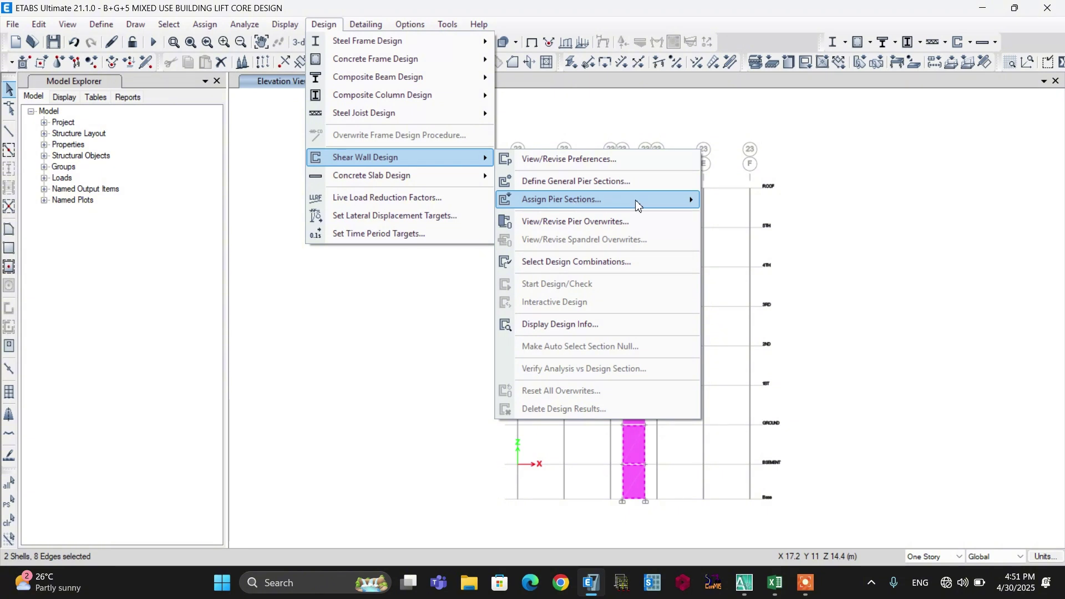
mouse_move(635, 206)
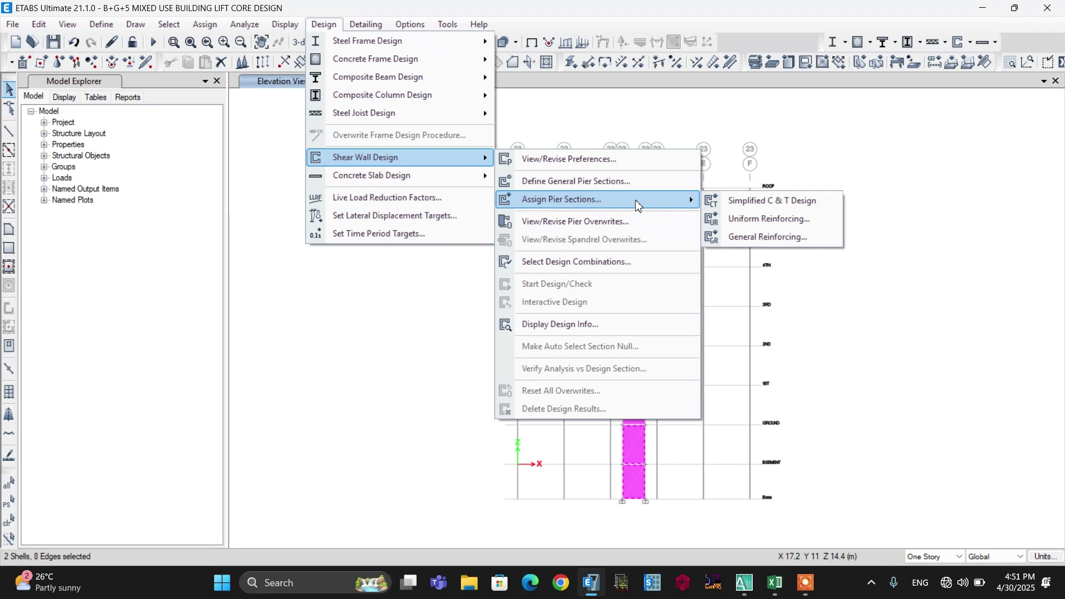
left_click(763, 222)
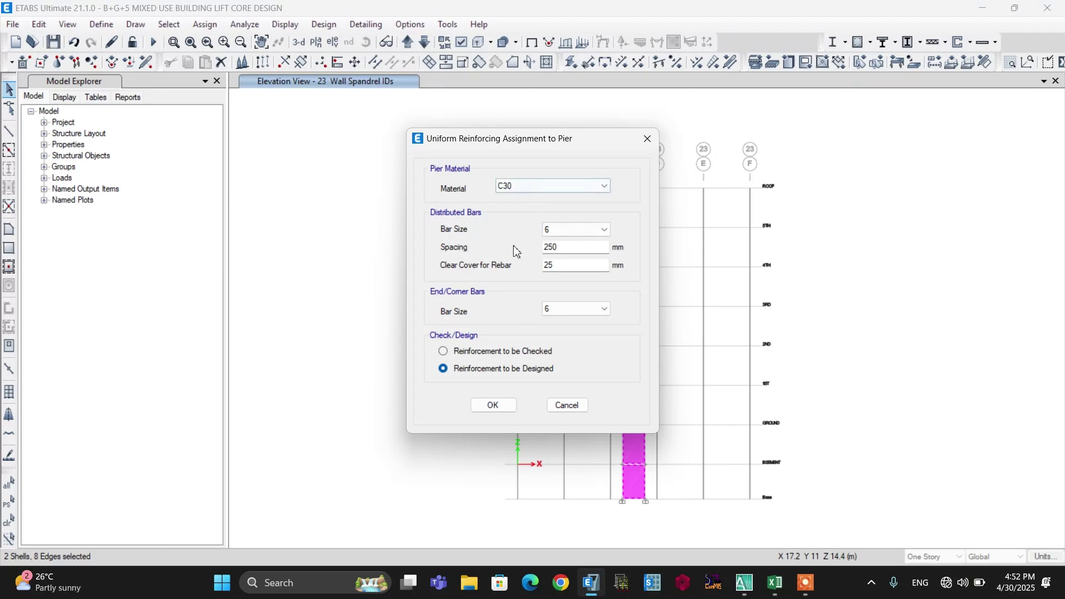
left_click(485, 409)
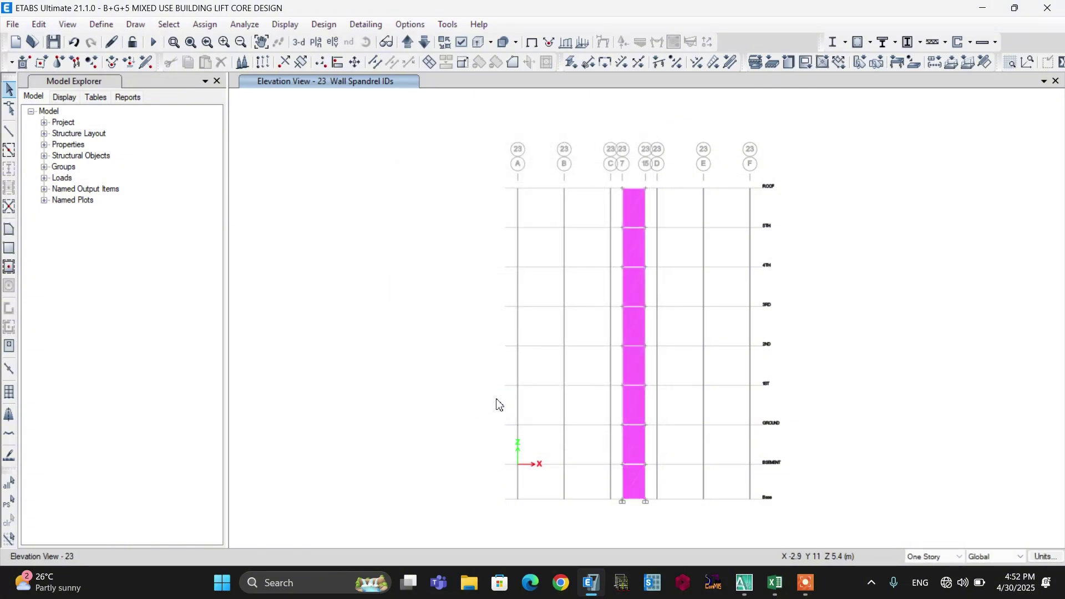
Reselect the two lowest wall panels and review and accept the load combinations chosen for wall design.
left_click(632, 447)
left_click(635, 487)
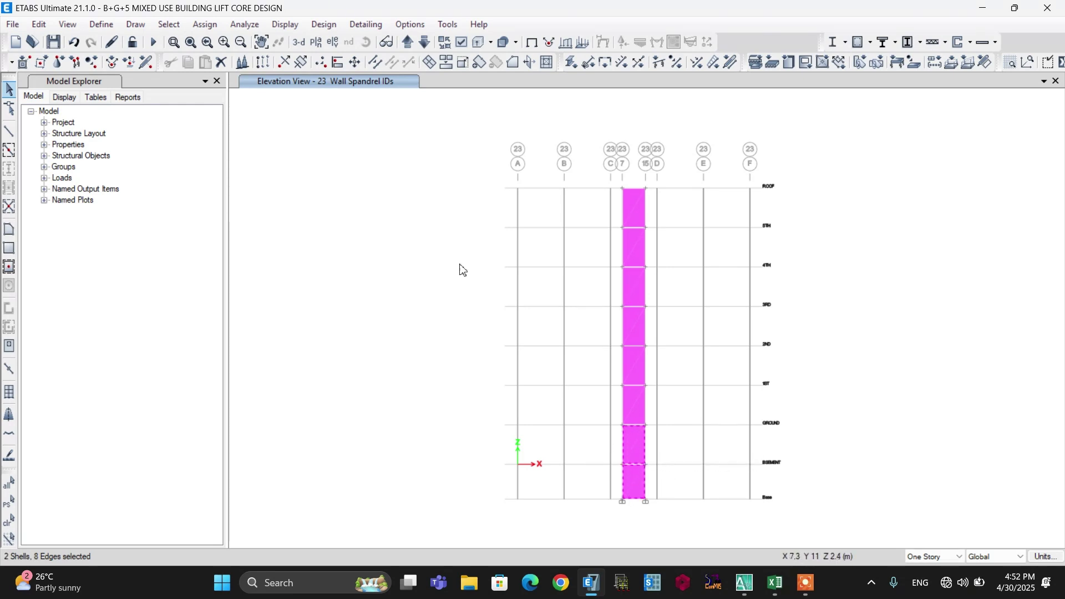
left_click(324, 24)
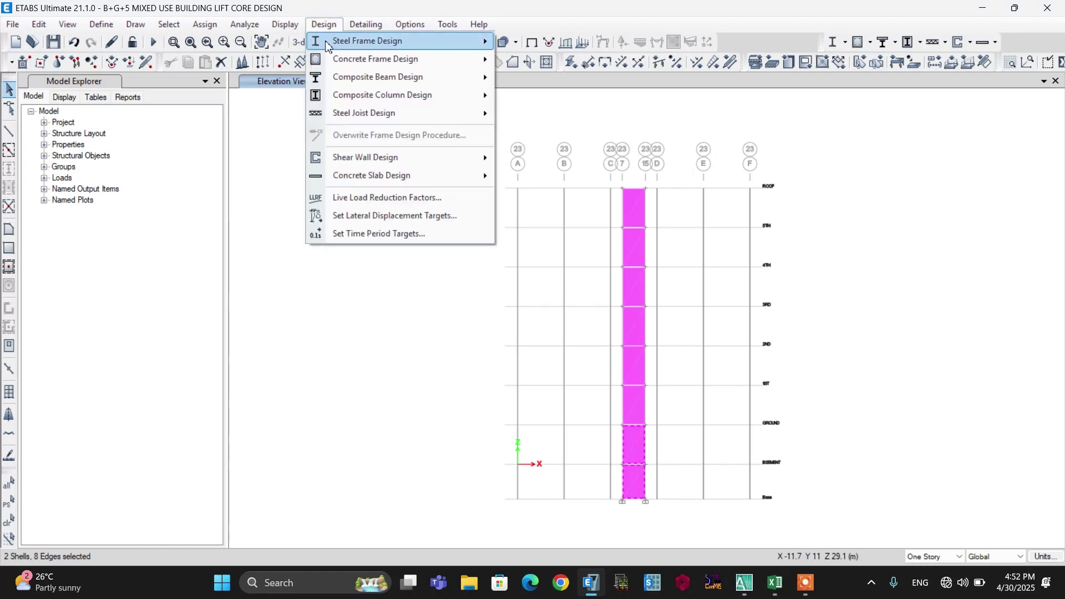
mouse_move(334, 163)
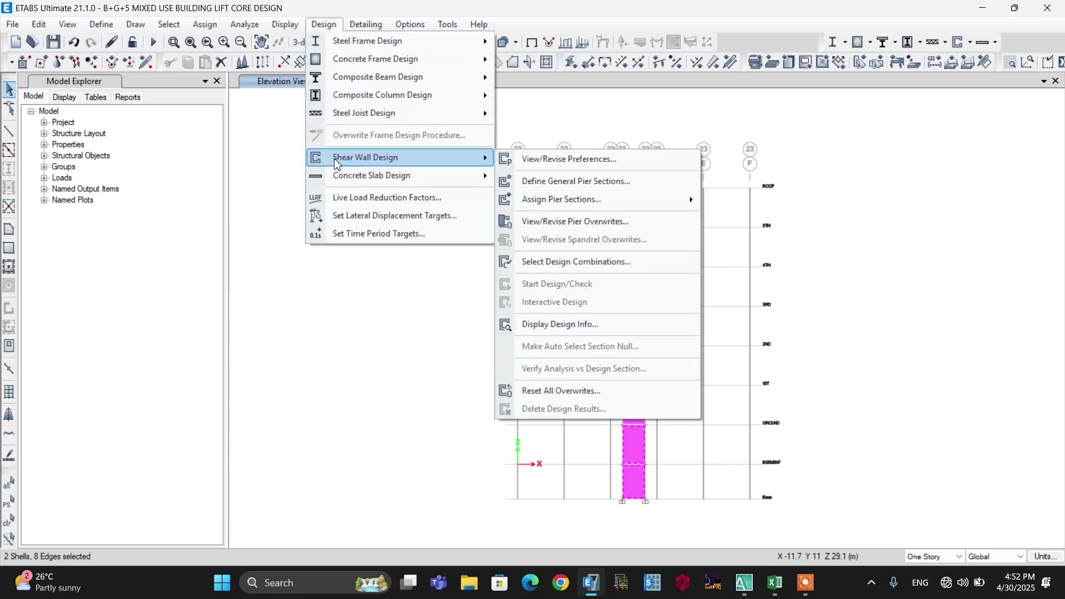
left_click(577, 262)
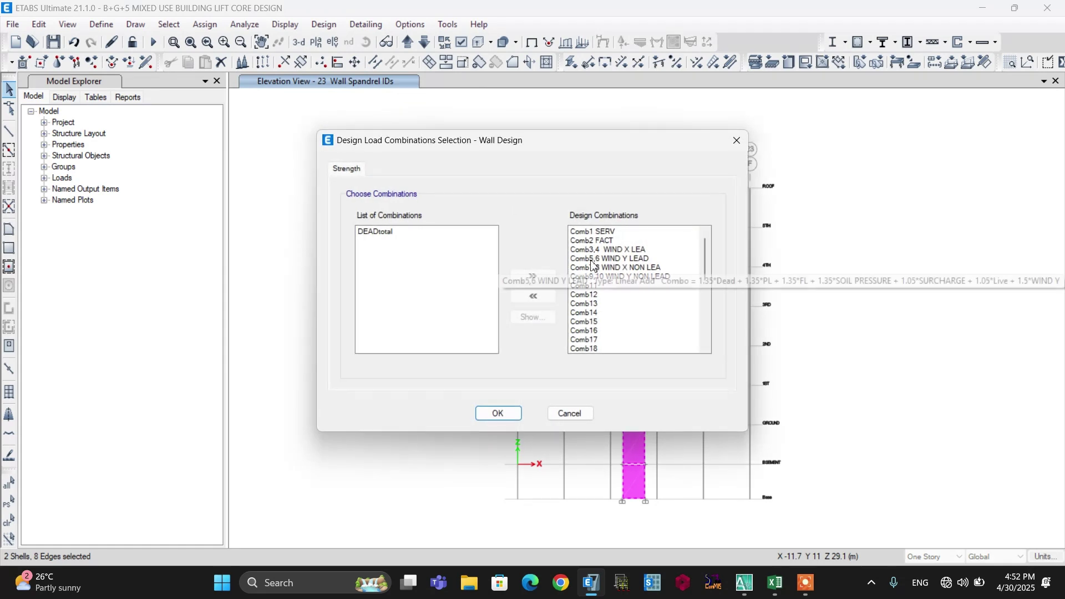
scroll(617, 282, "down", 5)
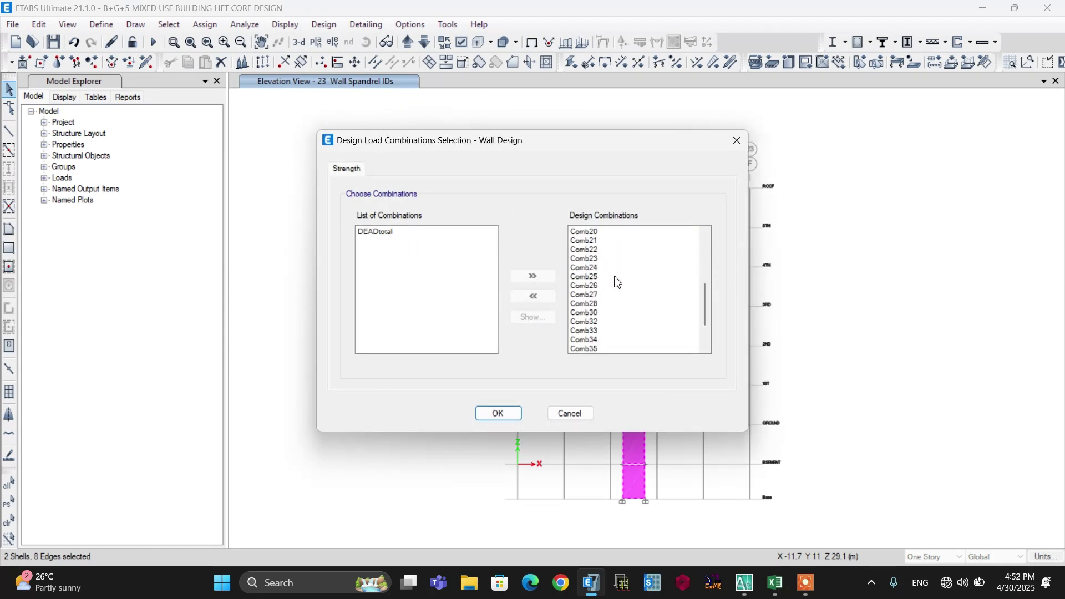
scroll(621, 310, "up", 6)
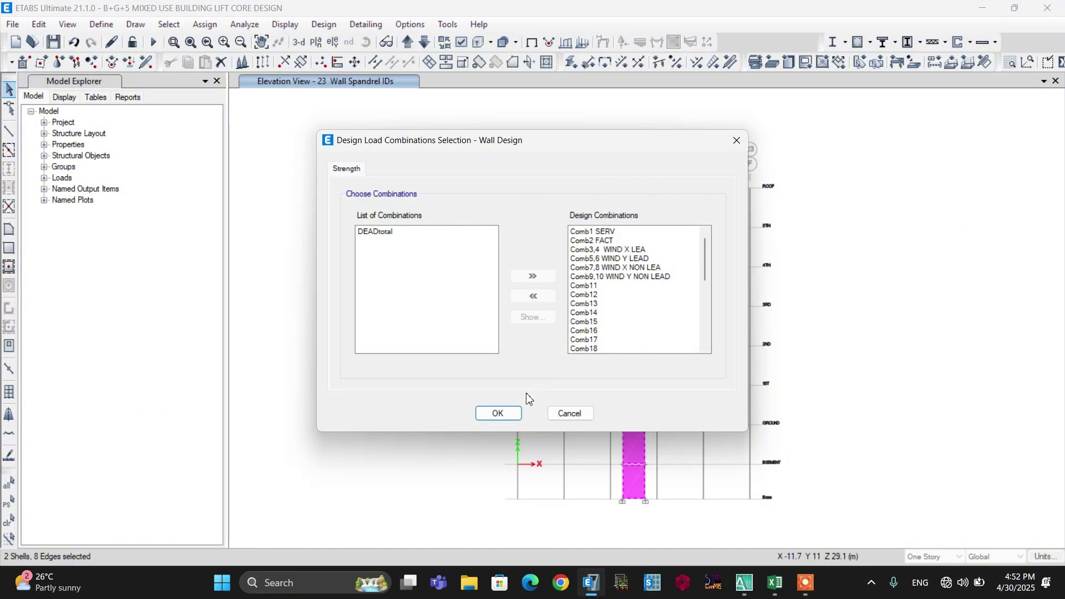
left_click(497, 412)
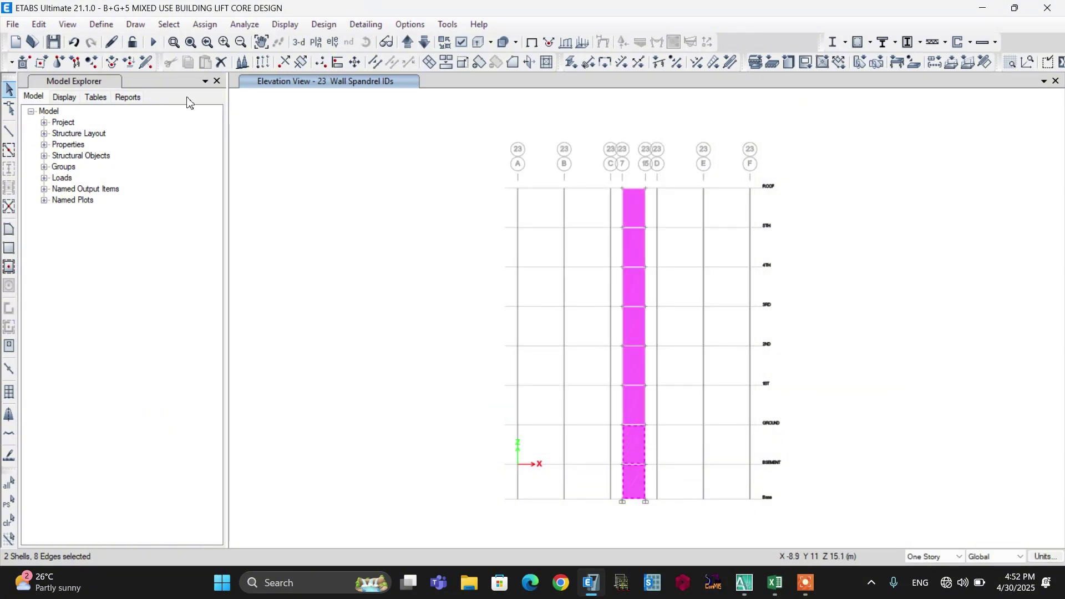
Run the analysis and display the deformed shape for the EQXR load case.
left_click(153, 45)
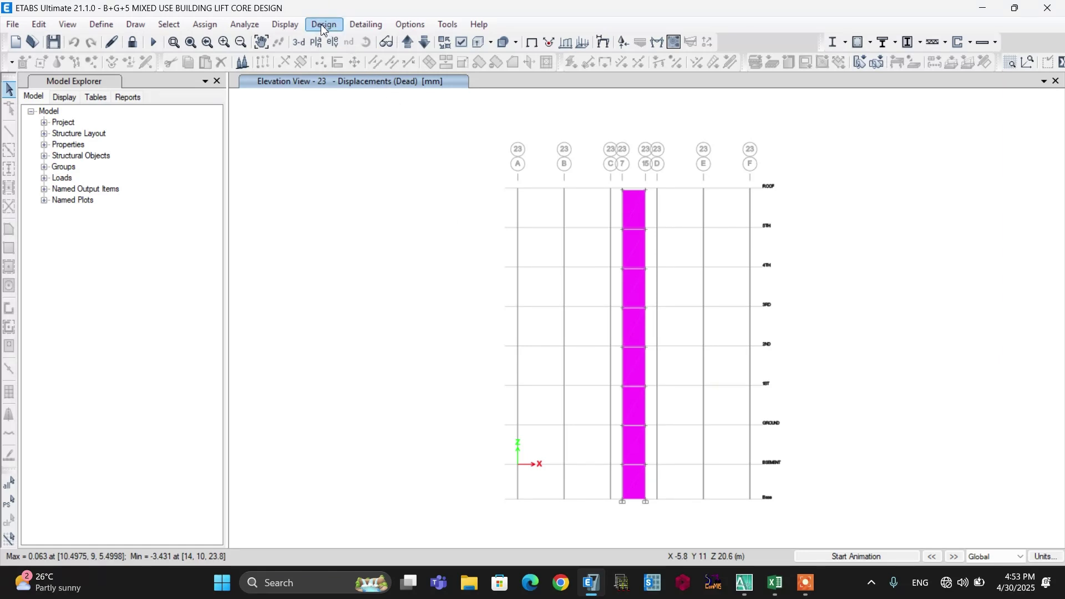
left_click(293, 26)
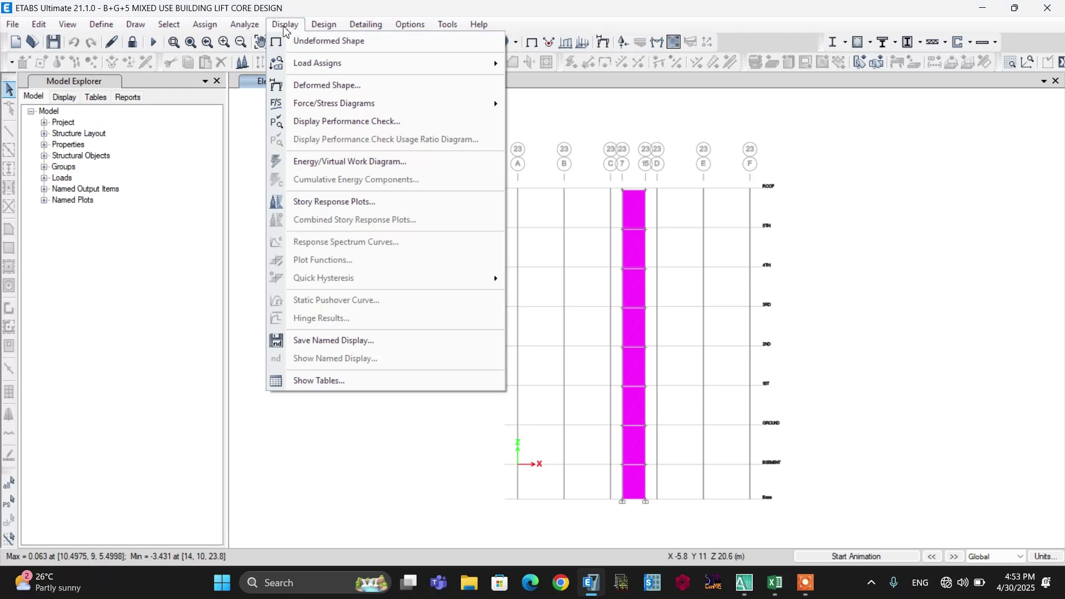
left_click(313, 91)
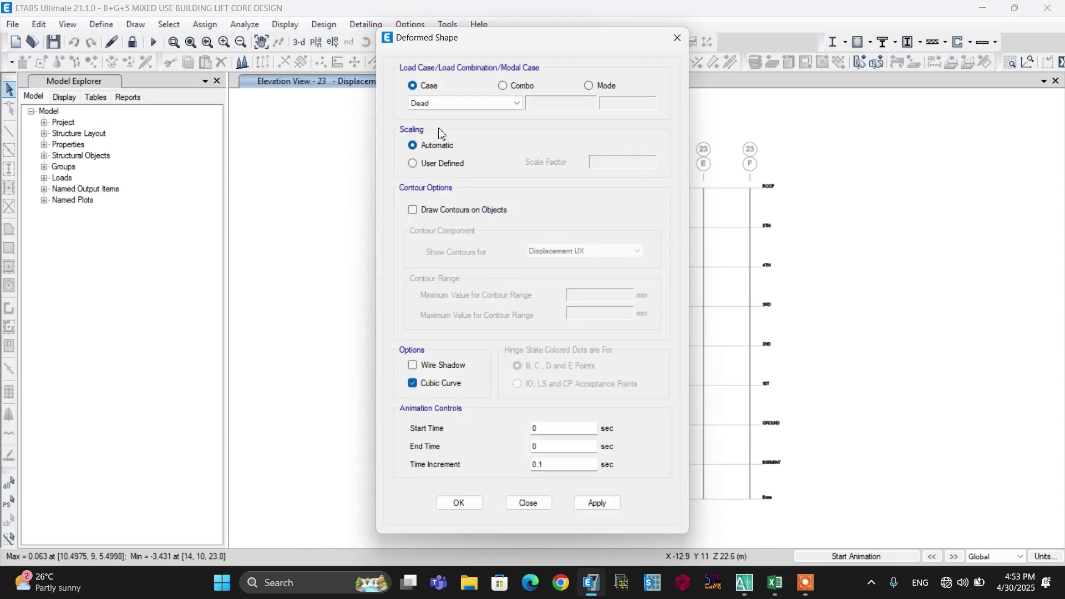
left_click(436, 103)
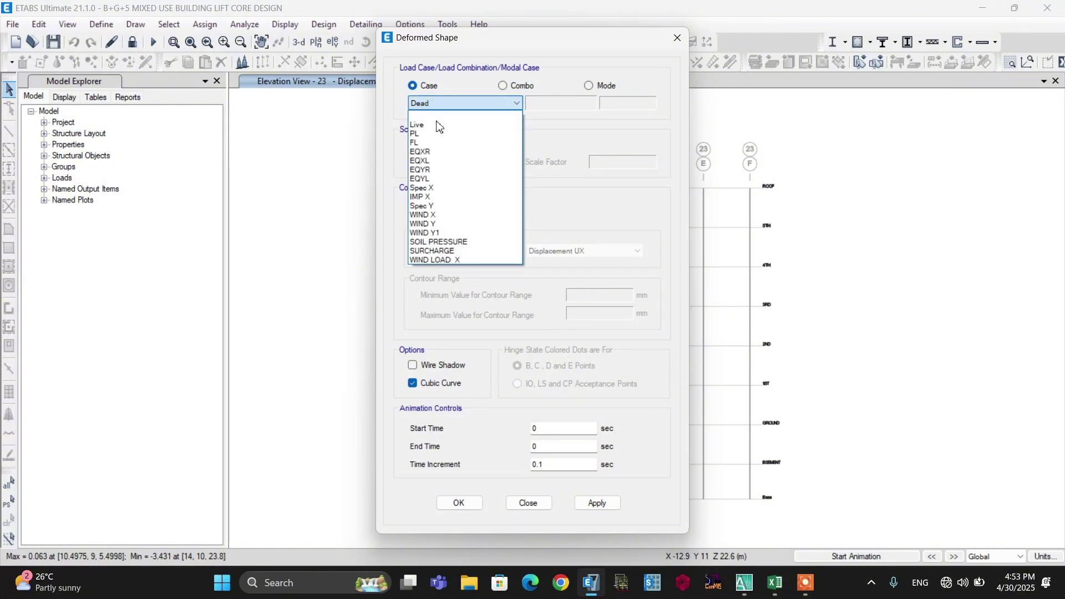
left_click(435, 152)
left_click(460, 503)
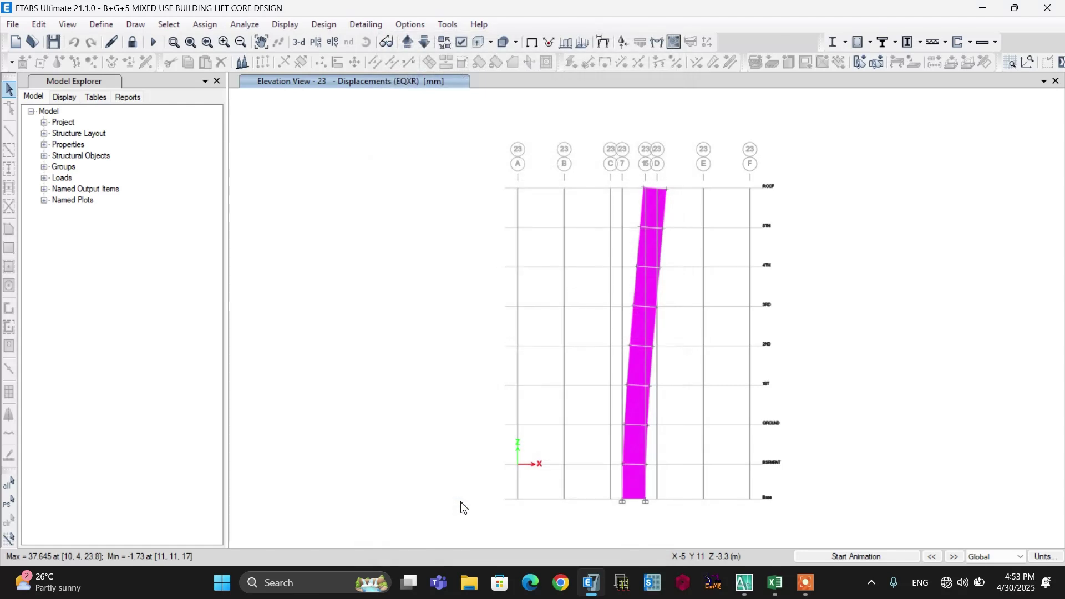
mouse_move(592, 385)
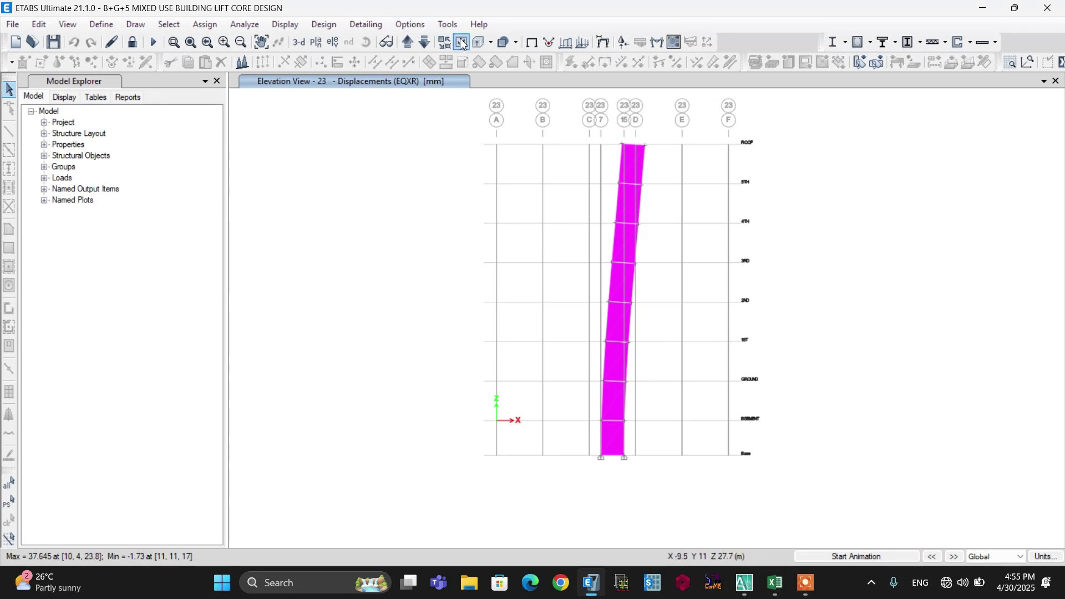
Return to the undeformed shape and show the shell section names on the walls.
key("F4")
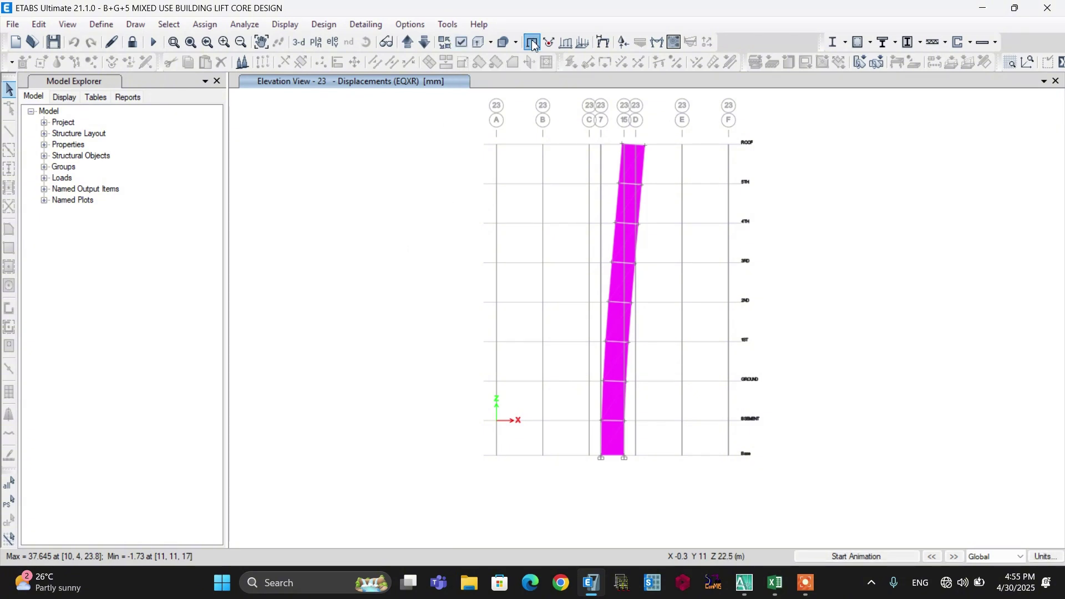
left_click(462, 42)
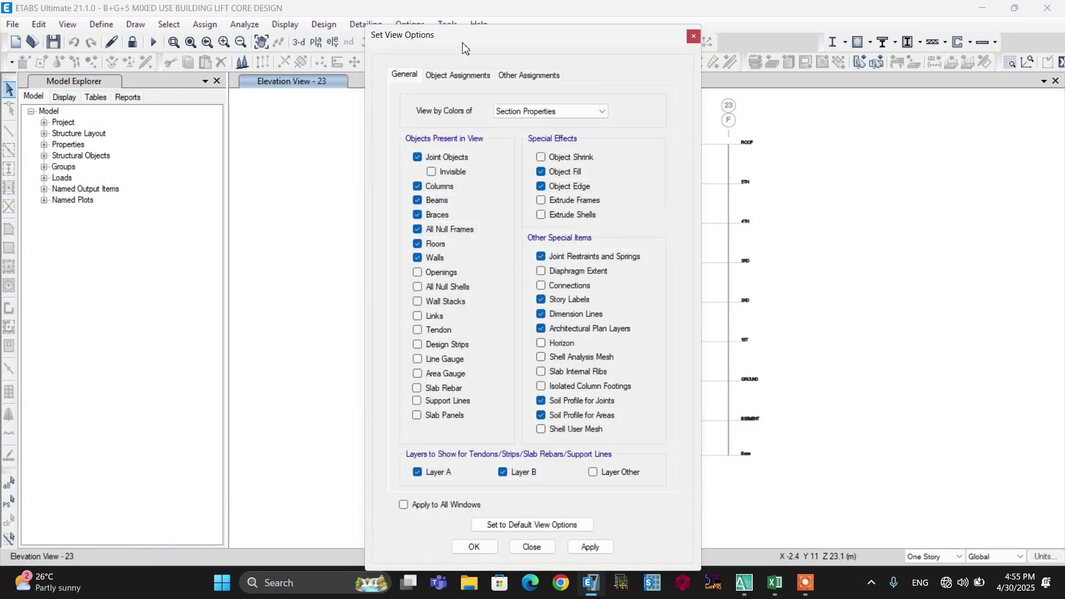
left_click(450, 76)
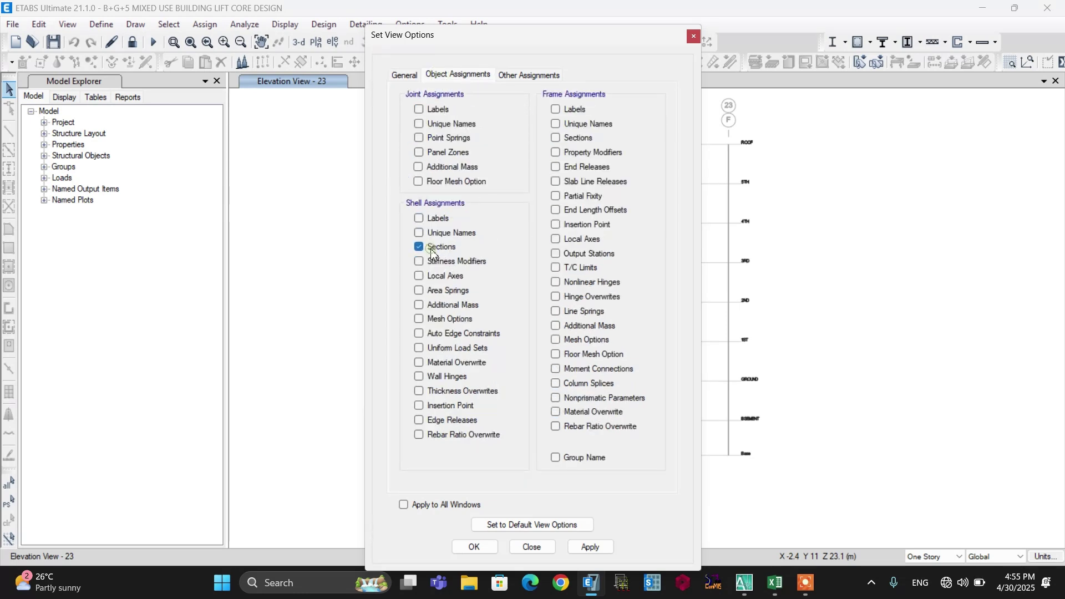
left_click(461, 549)
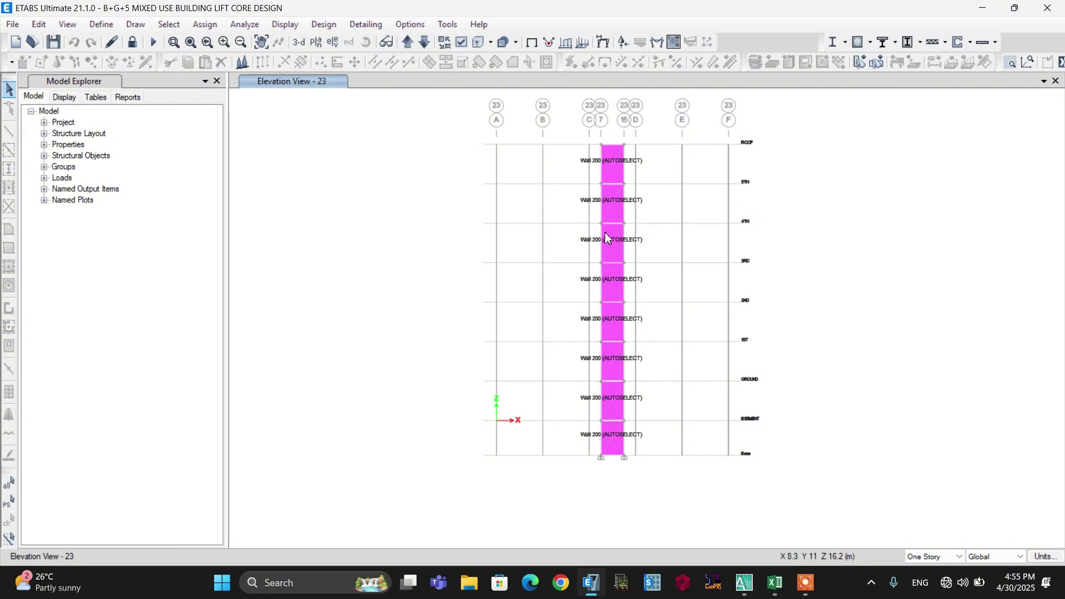
Select the two lowest wall panels, from Base to GROUND, and run the shear wall design check.
left_click(611, 403)
left_click(612, 437)
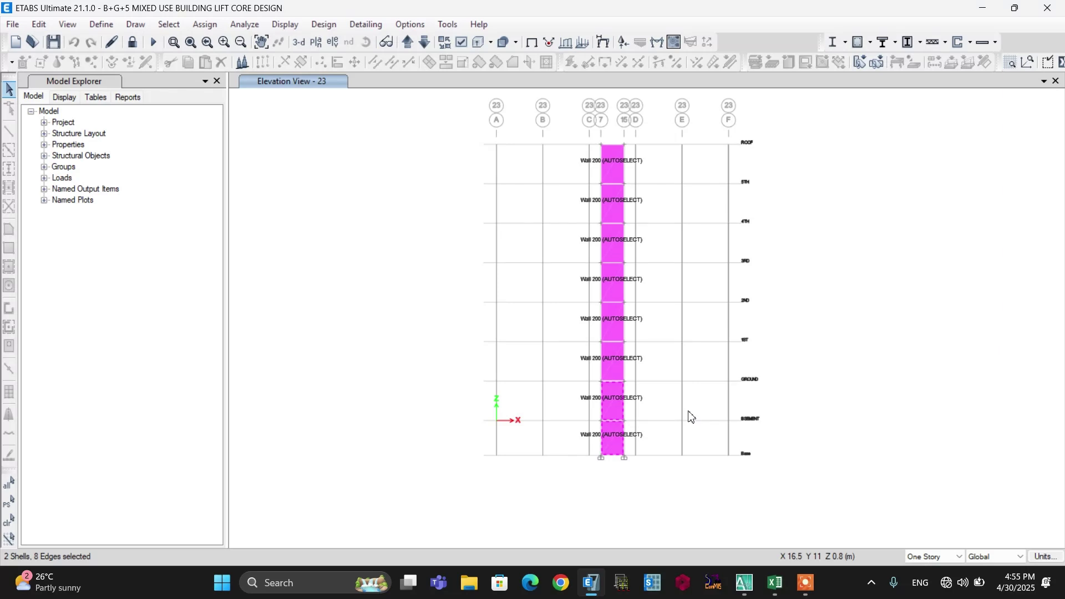
left_click(324, 25)
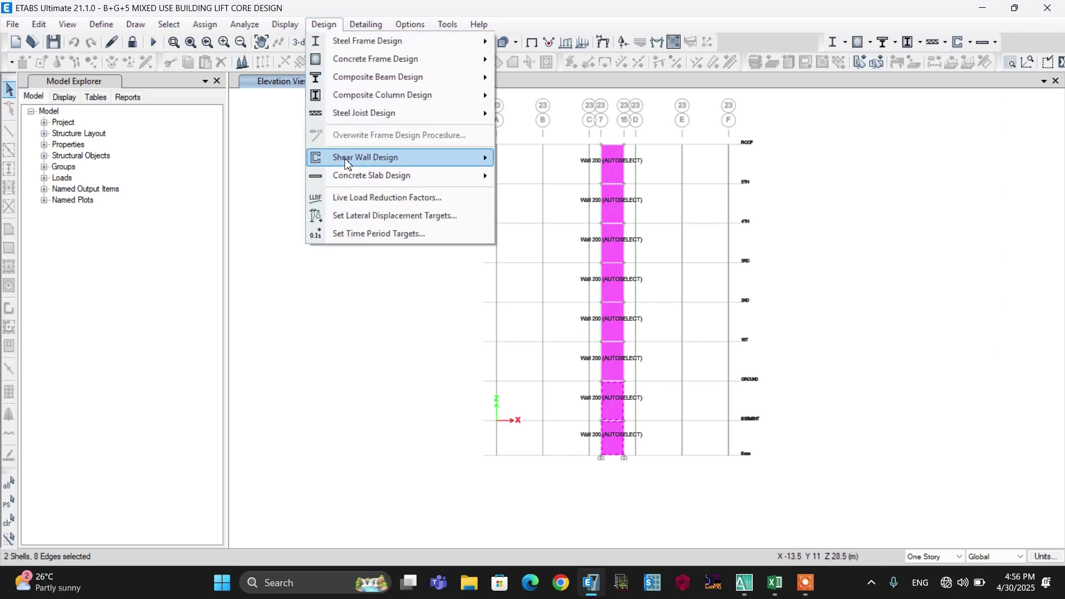
mouse_move(352, 163)
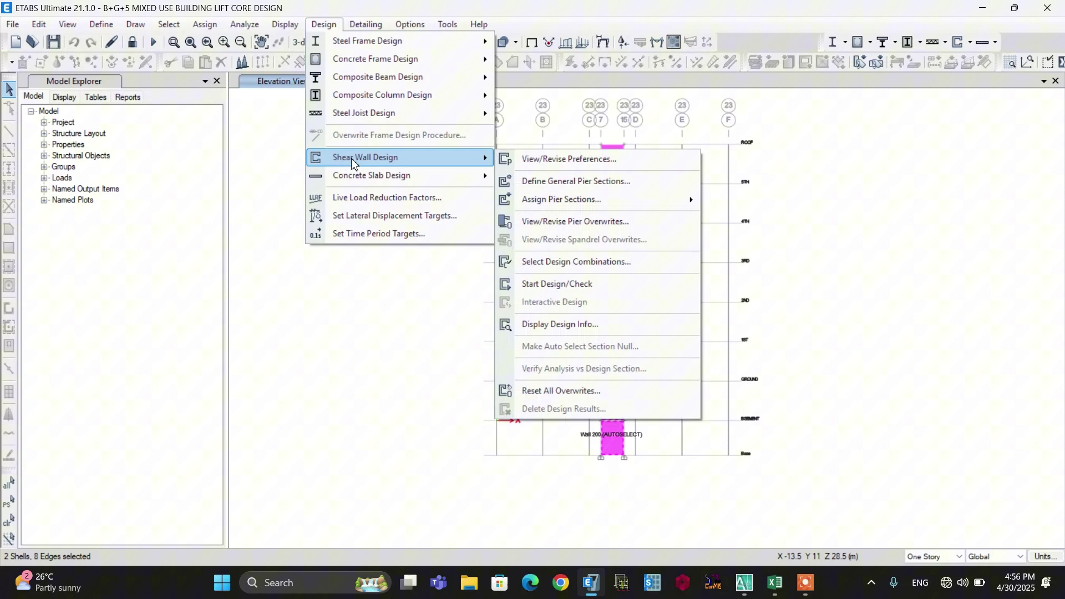
left_click(567, 284)
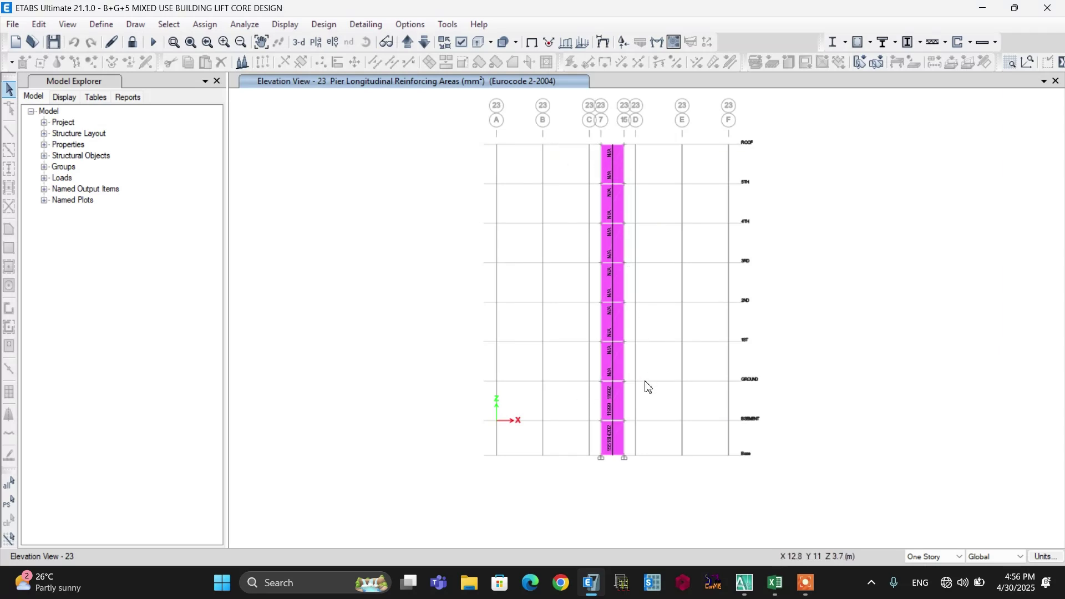
Examine the pier longitudinal reinforcing areas on the two lowest wall panels, from Base to GROUND.
scroll(645, 421, "up", 2)
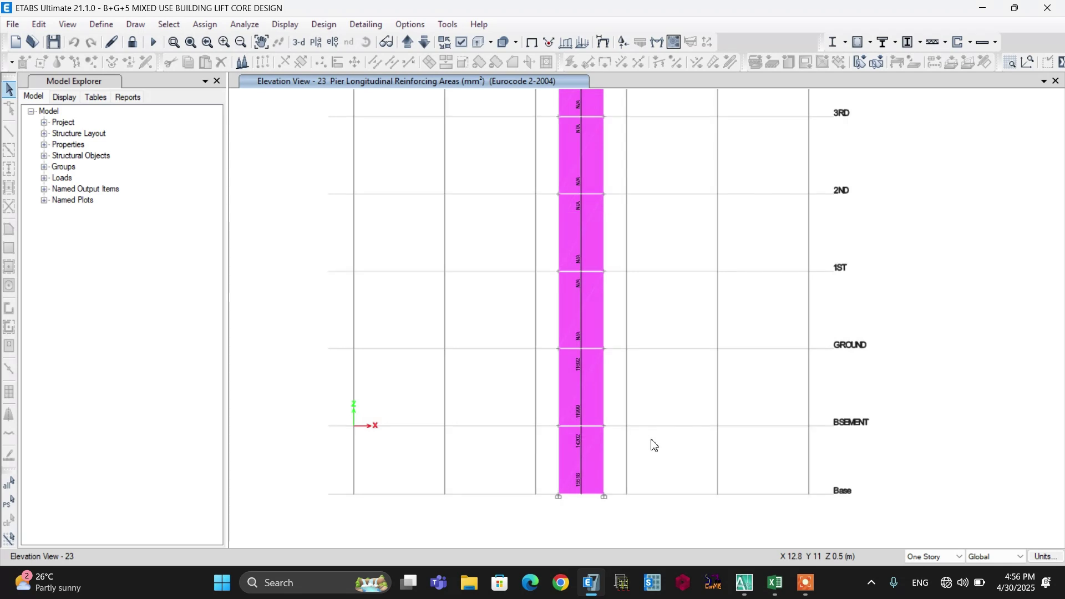
scroll(652, 444, "up", 2)
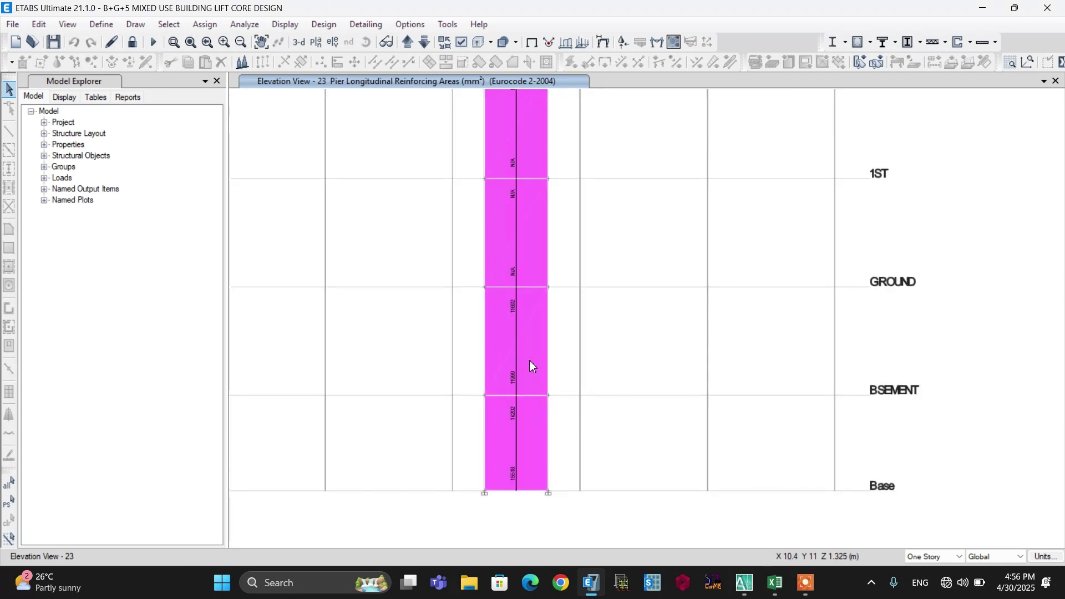
scroll(608, 385, "down", 1)
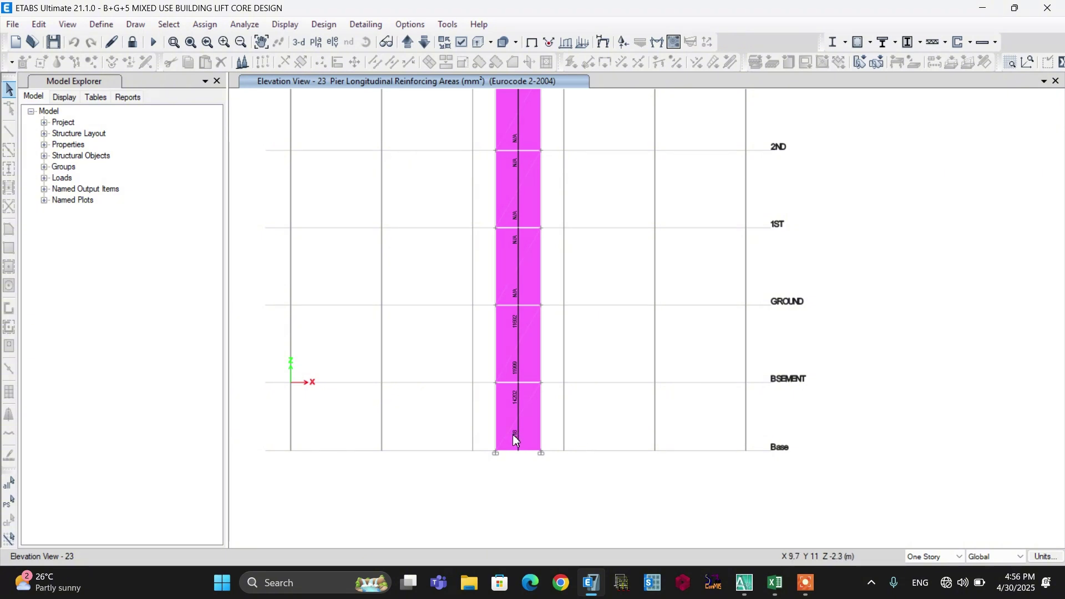
mouse_move(525, 414)
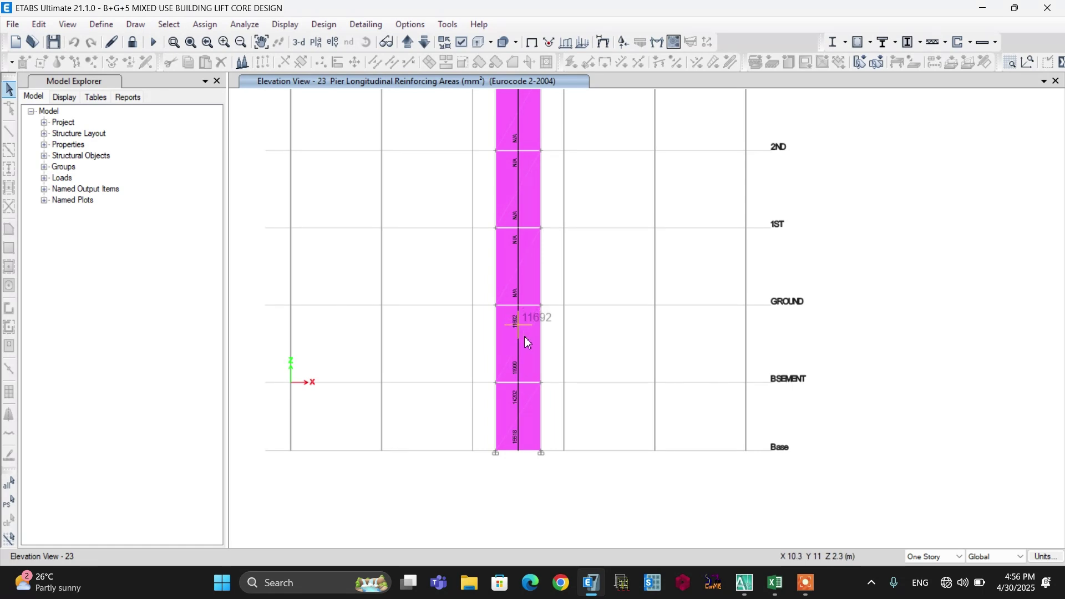
mouse_move(517, 370)
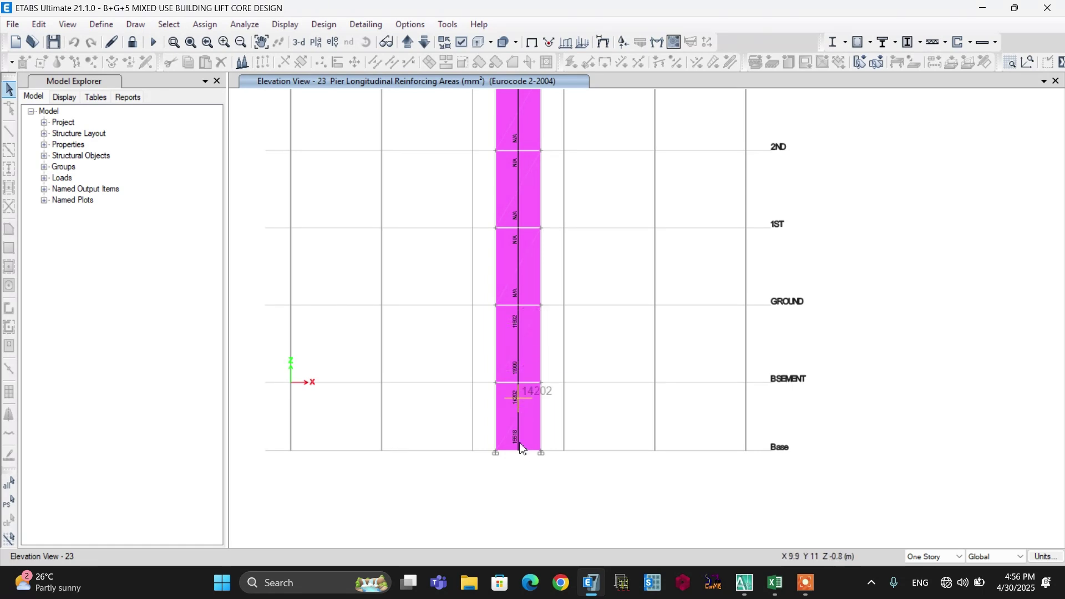
mouse_move(518, 441)
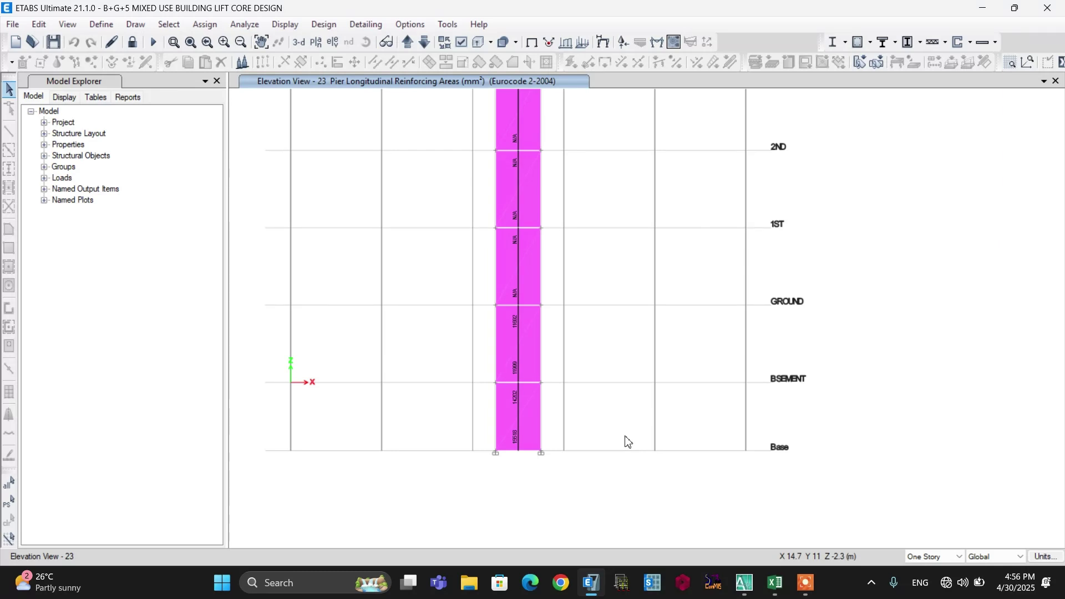
Switch to AutoCAD and examine the lift core wall reinforcement details and sections for the base to ground floor levels.
left_click(743, 583)
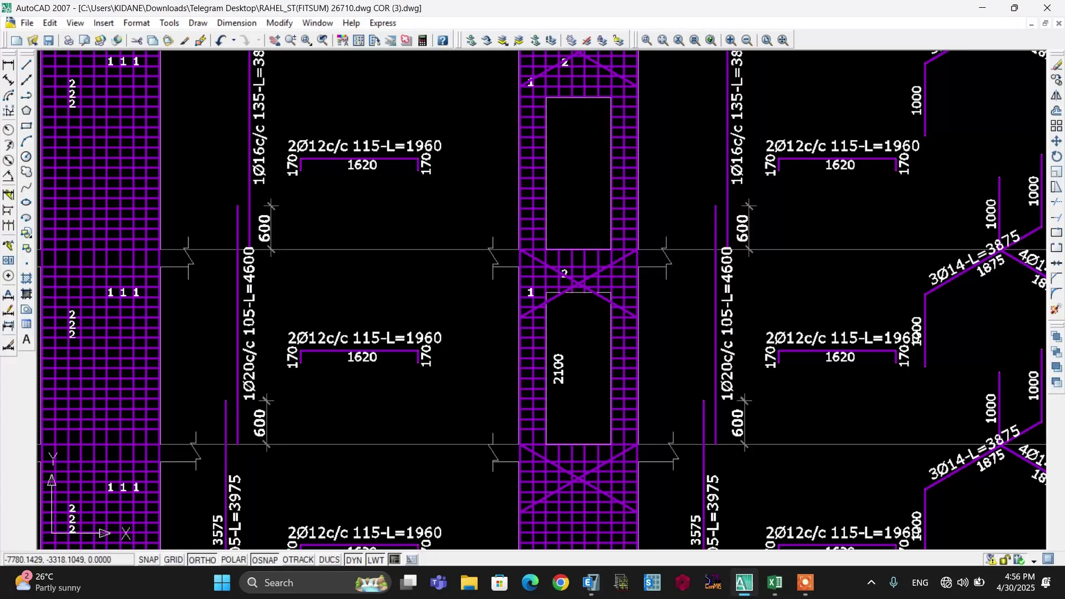
scroll(481, 300, "down", 6)
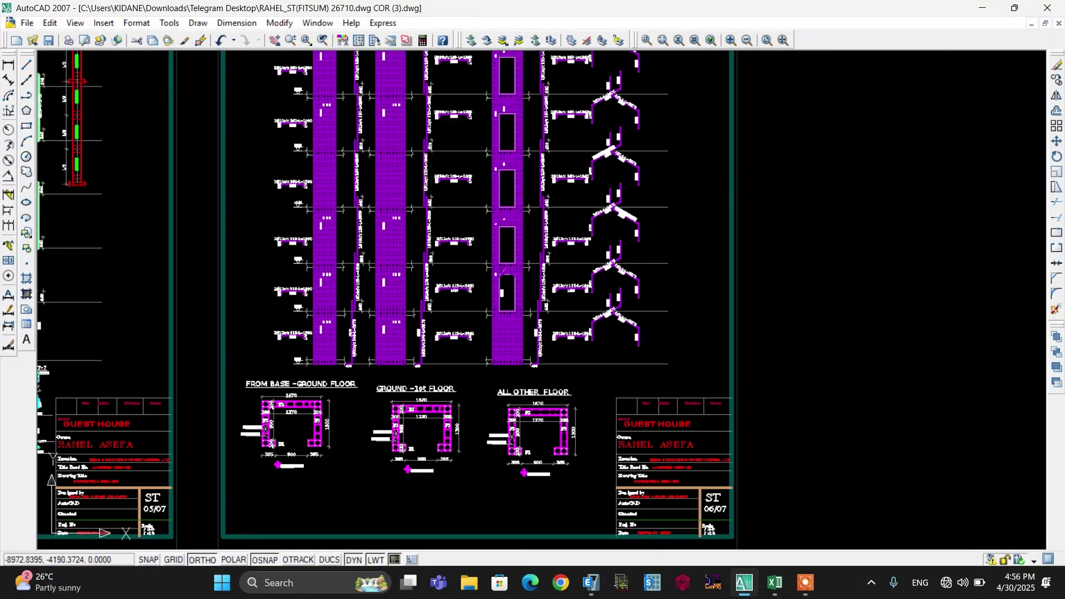
scroll(444, 363, "up", 5)
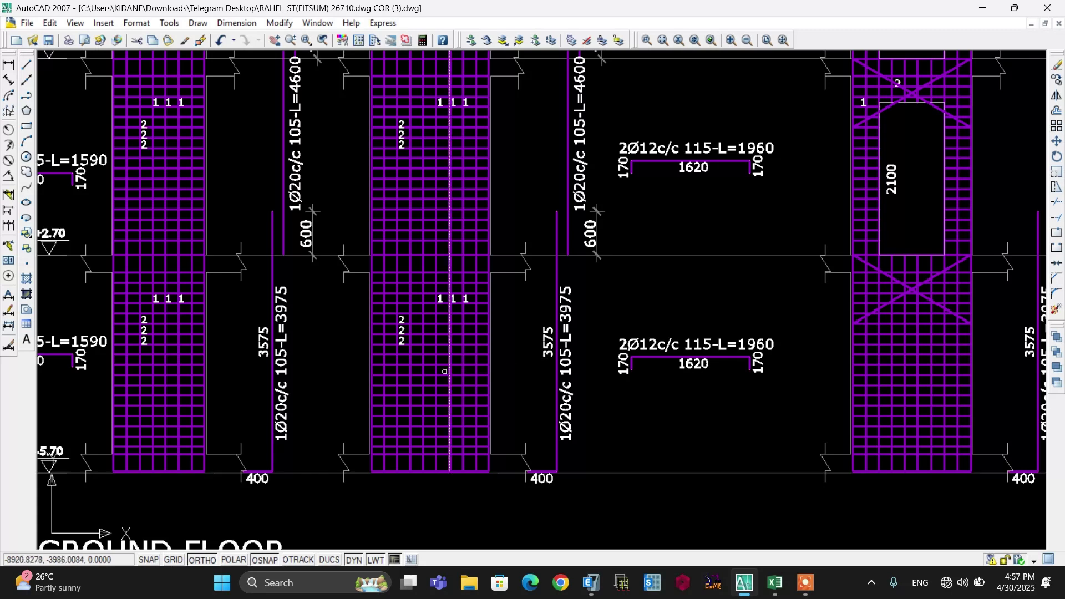
scroll(547, 411, "up", 1)
scroll(636, 421, "down", 1)
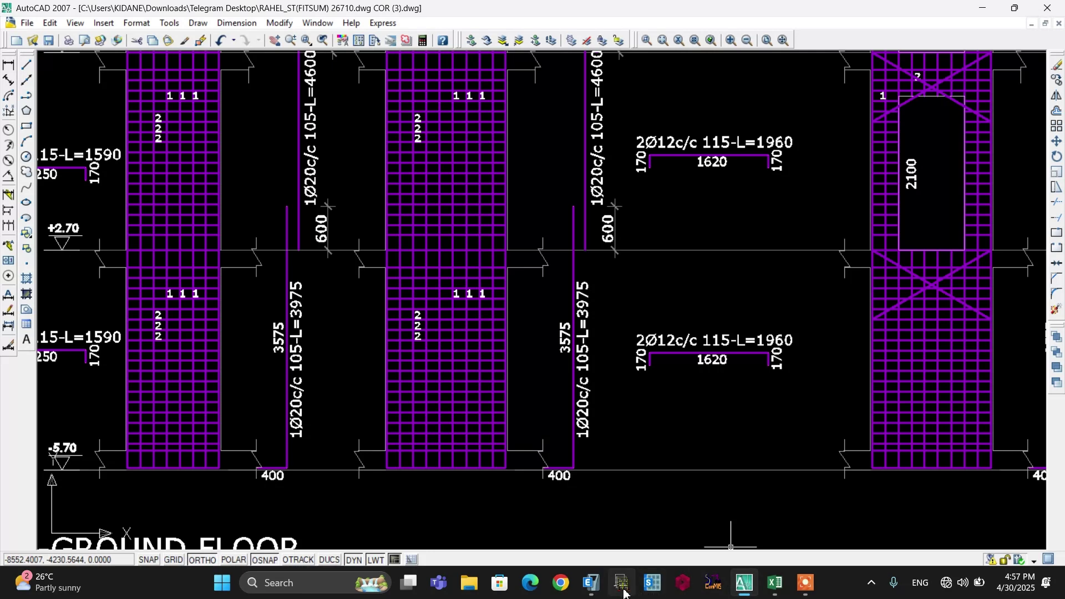
Switch back to ETABS and display the shear wall design output that identifies all failures.
left_click(590, 582)
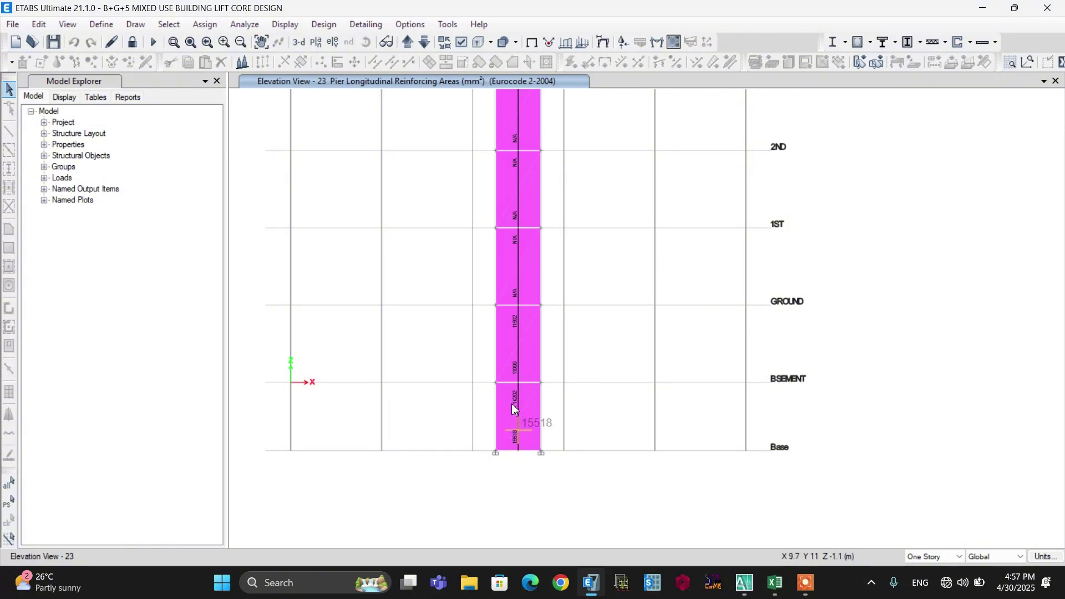
mouse_move(520, 403)
left_click(329, 28)
mouse_move(331, 160)
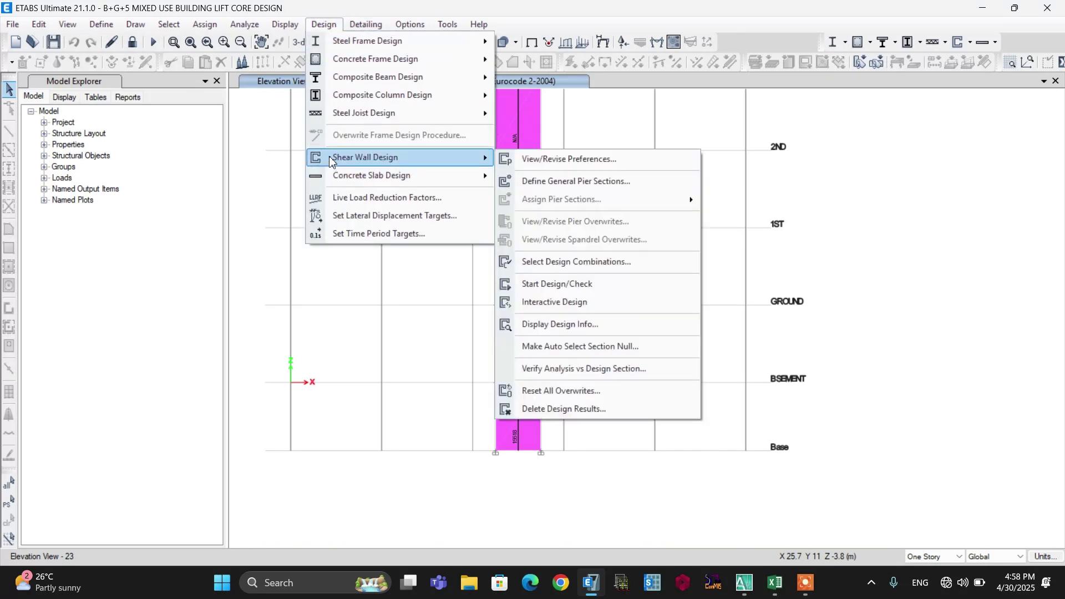
left_click(564, 327)
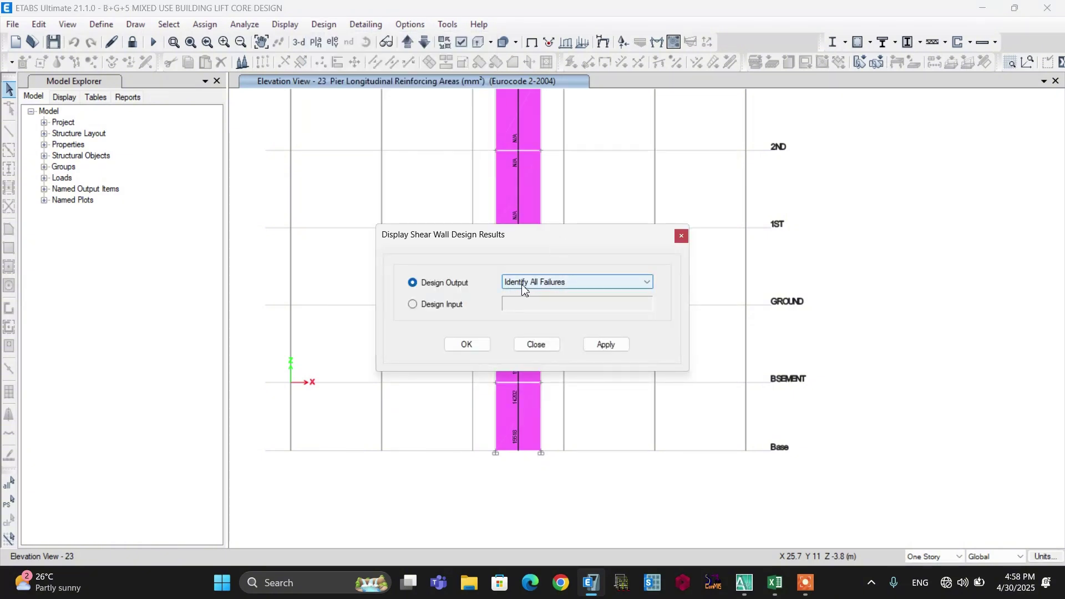
left_click(467, 345)
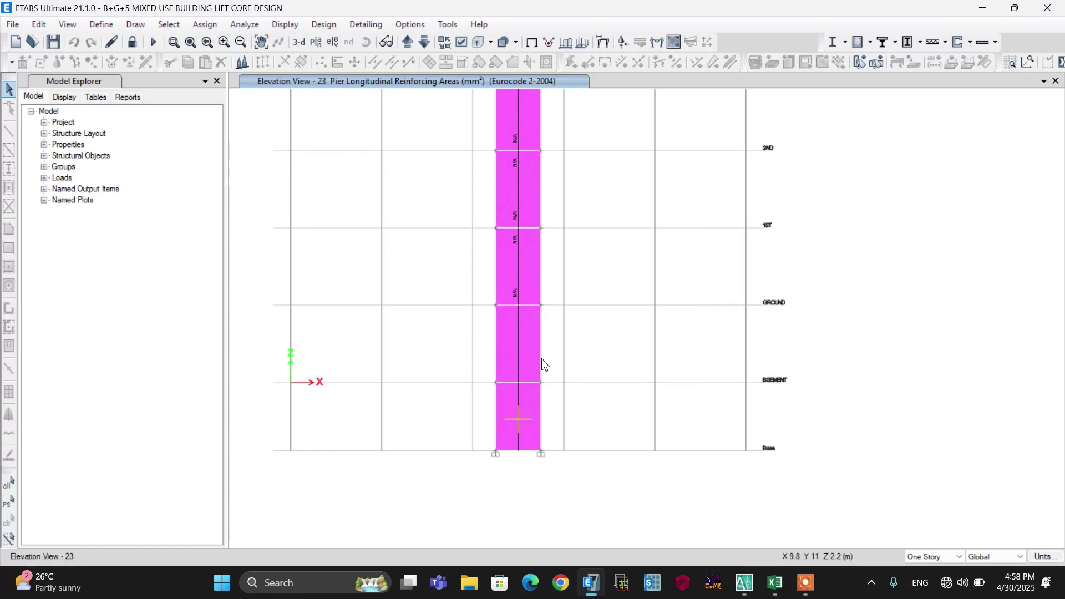
Display the Pier Shear Reinforcing design output and read the values on the two lowest wall panels.
left_click(324, 25)
mouse_move(355, 164)
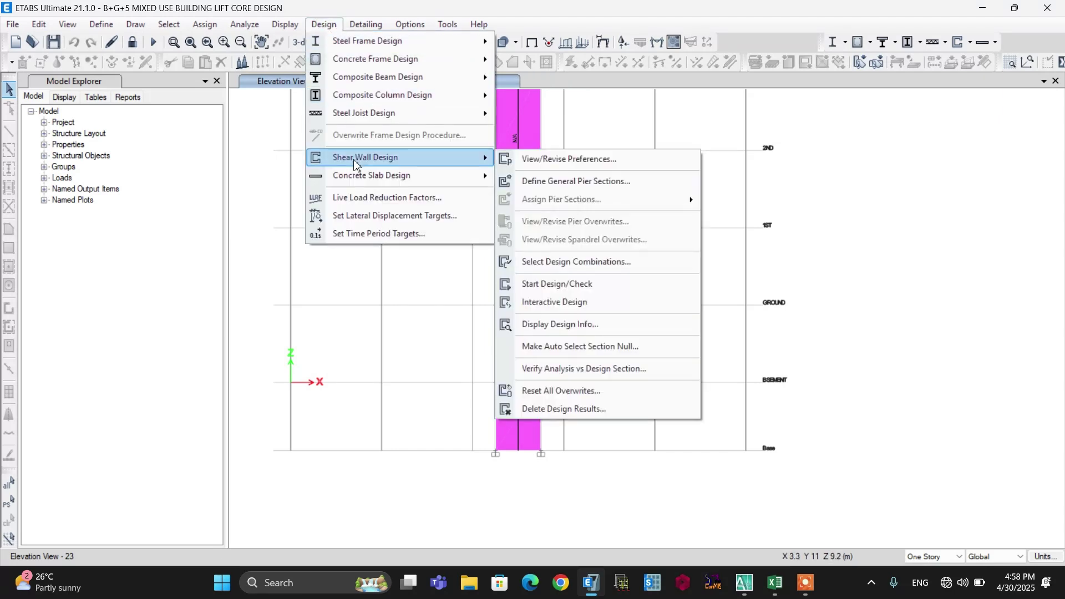
left_click(581, 331)
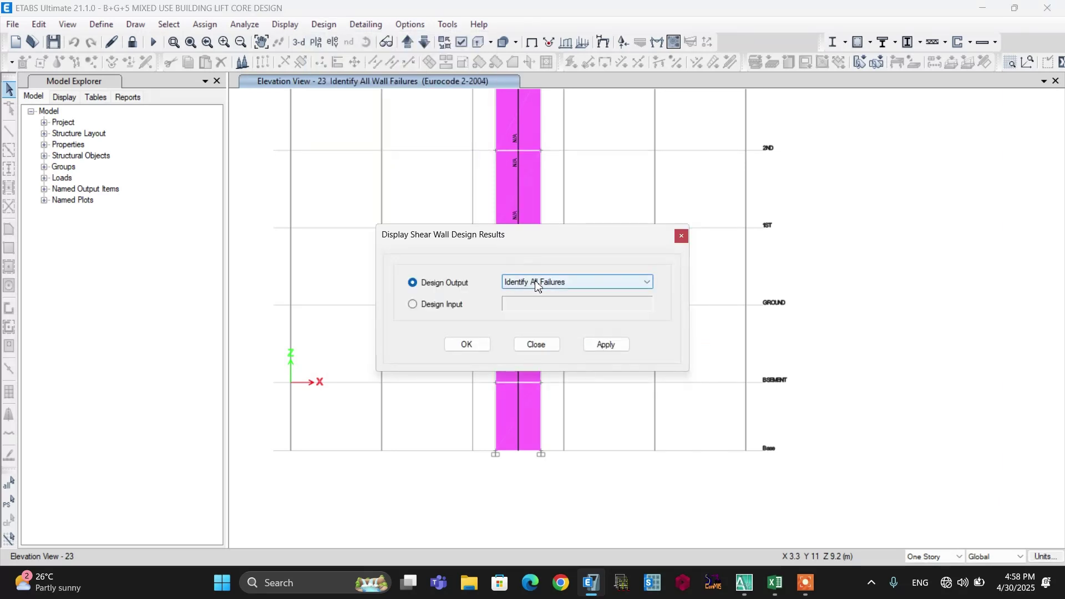
left_click(536, 283)
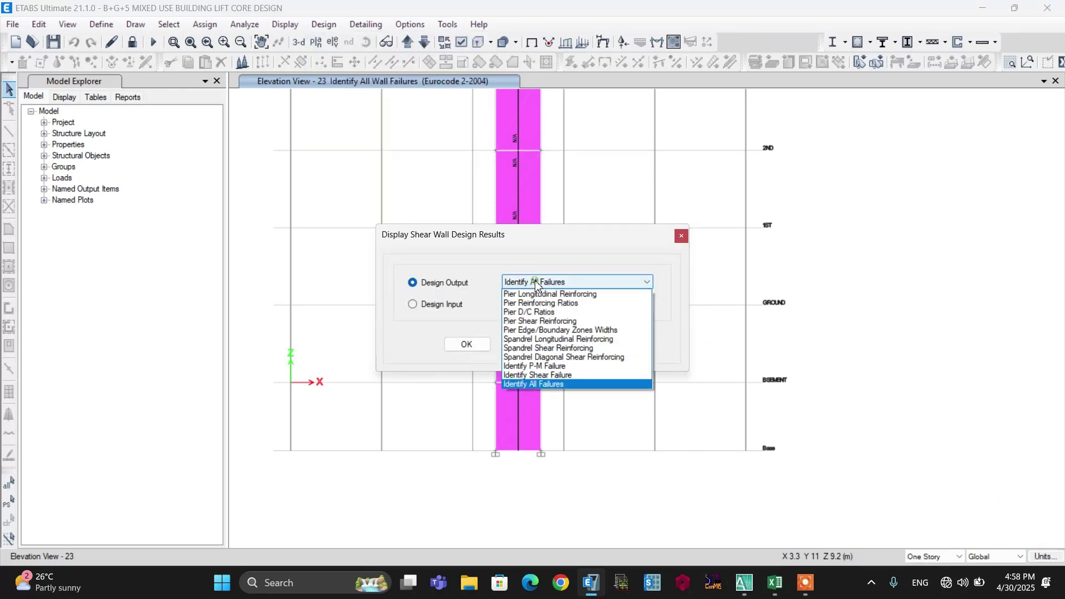
left_click(521, 321)
left_click(466, 345)
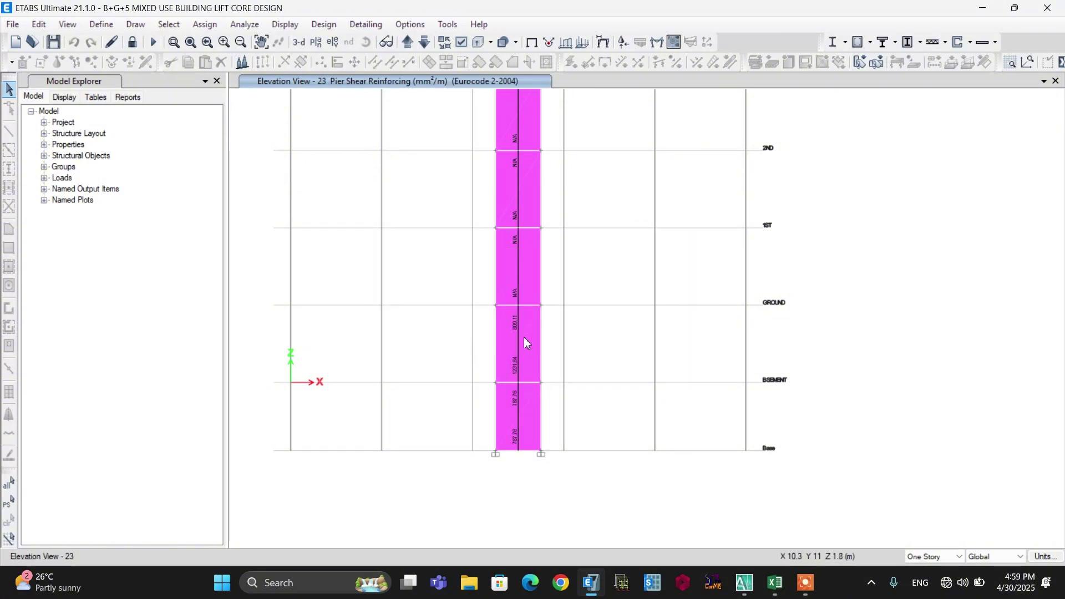
mouse_move(520, 335)
mouse_move(518, 364)
Switch to the SHEAR WALL DESIGN TEMPLATE workbook in Excel and review its vertical and horizontal reinforcement sections.
left_click(775, 584)
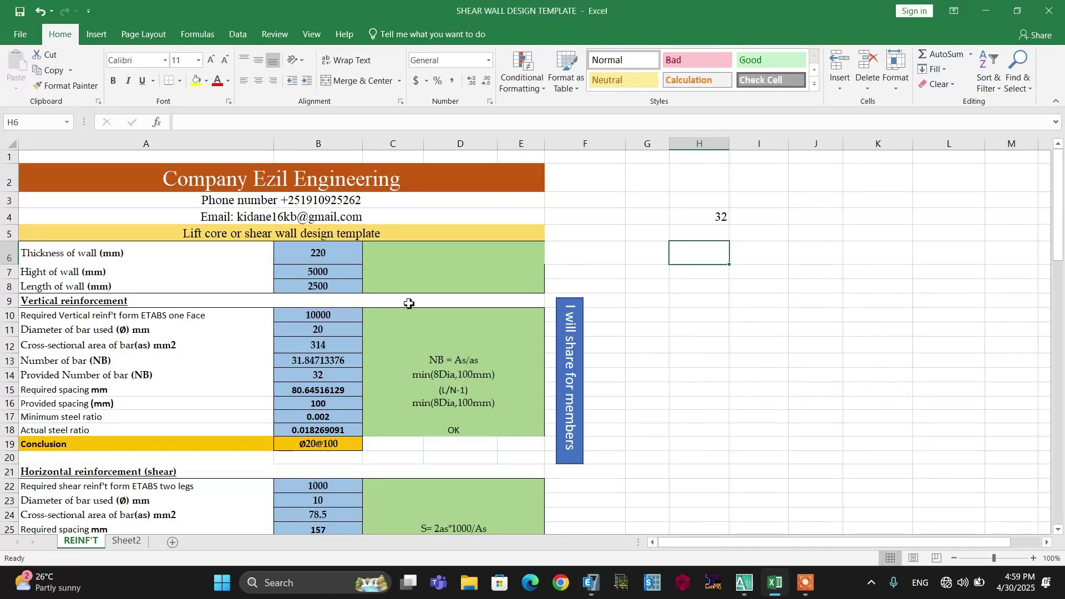
scroll(716, 303, "down", 2)
scroll(716, 304, "up", 2)
scroll(240, 329, "down", 2)
scroll(240, 329, "down", 1)
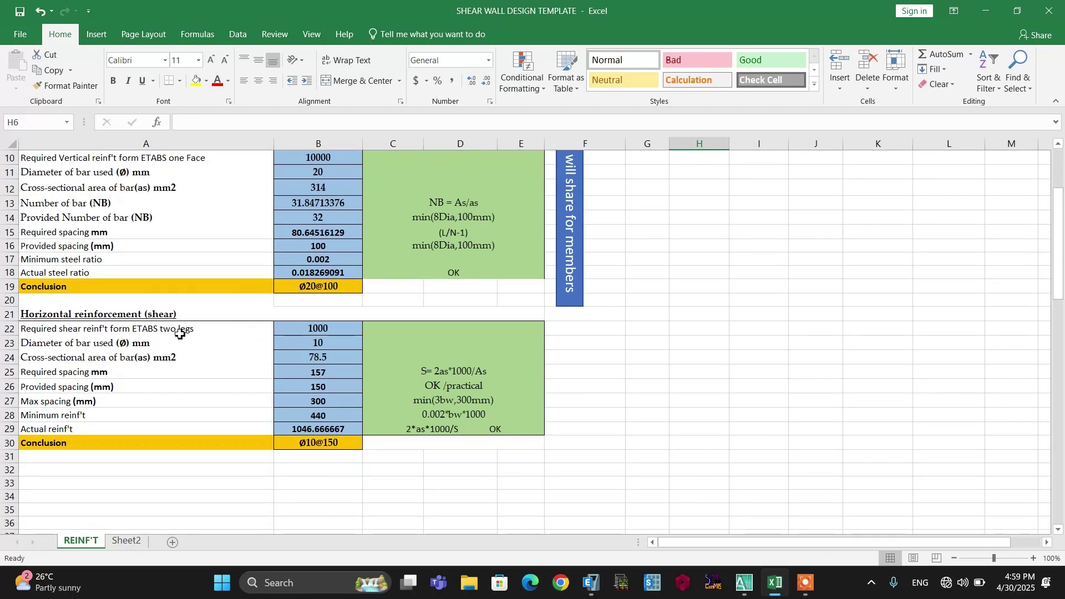
scroll(179, 334, "up", 3)
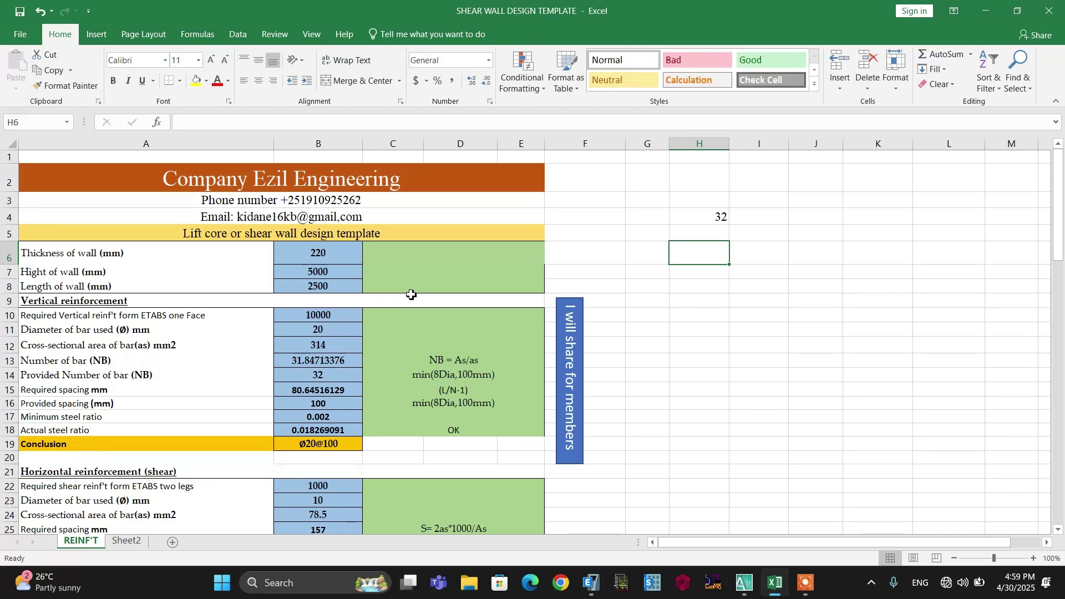
Check the base pier's longitudinal reinforcing area in ETABS and enter =15518/2 in Excel as the required vertical reinforcement for one face.
key("alt+Tab")
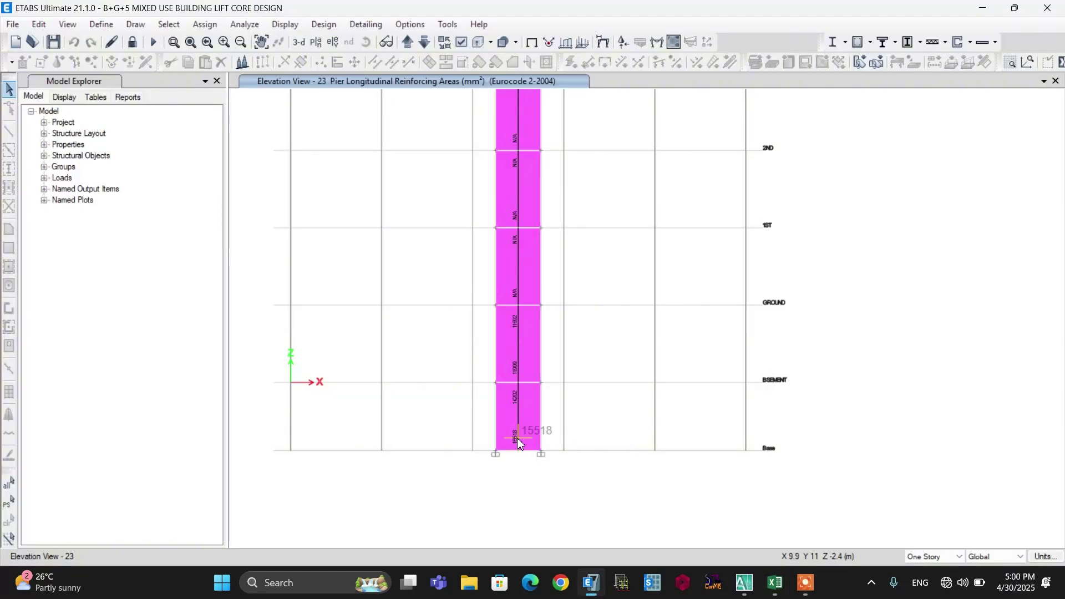
key("alt+Tab")
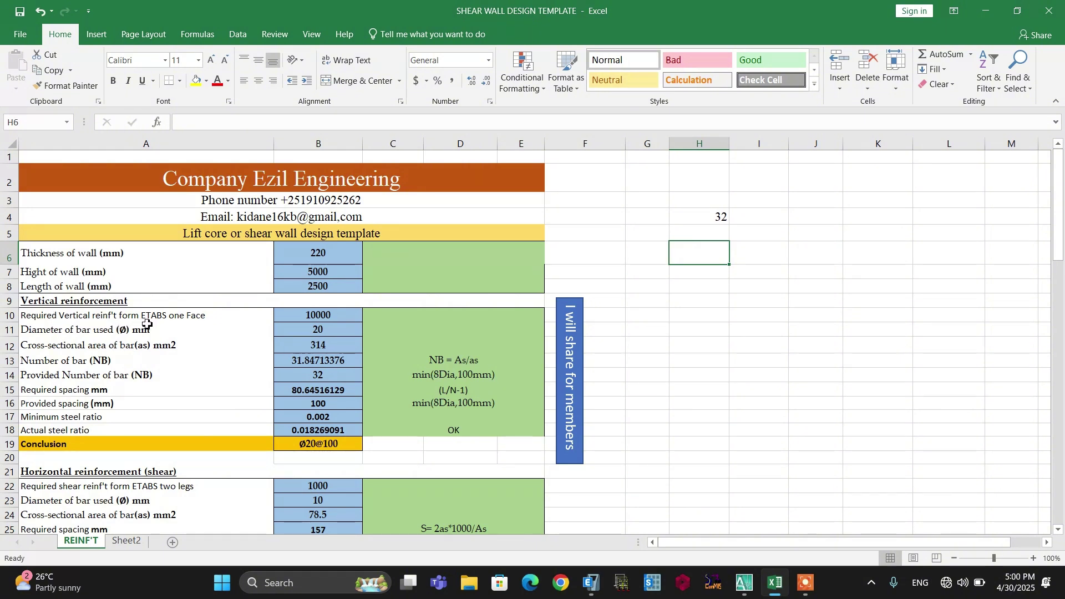
left_click(303, 315)
type("15")
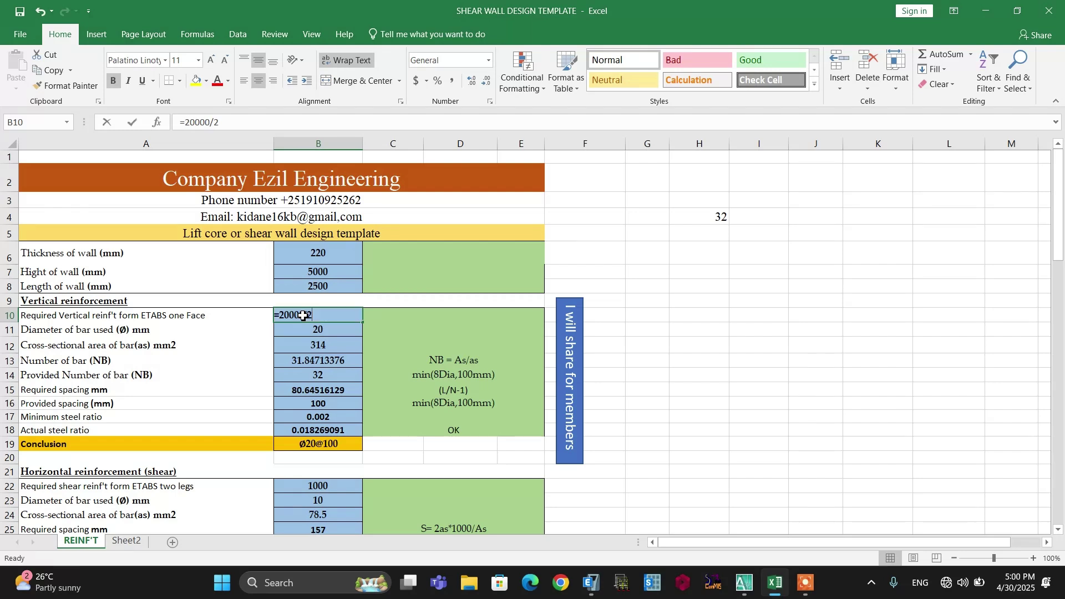
type("5")
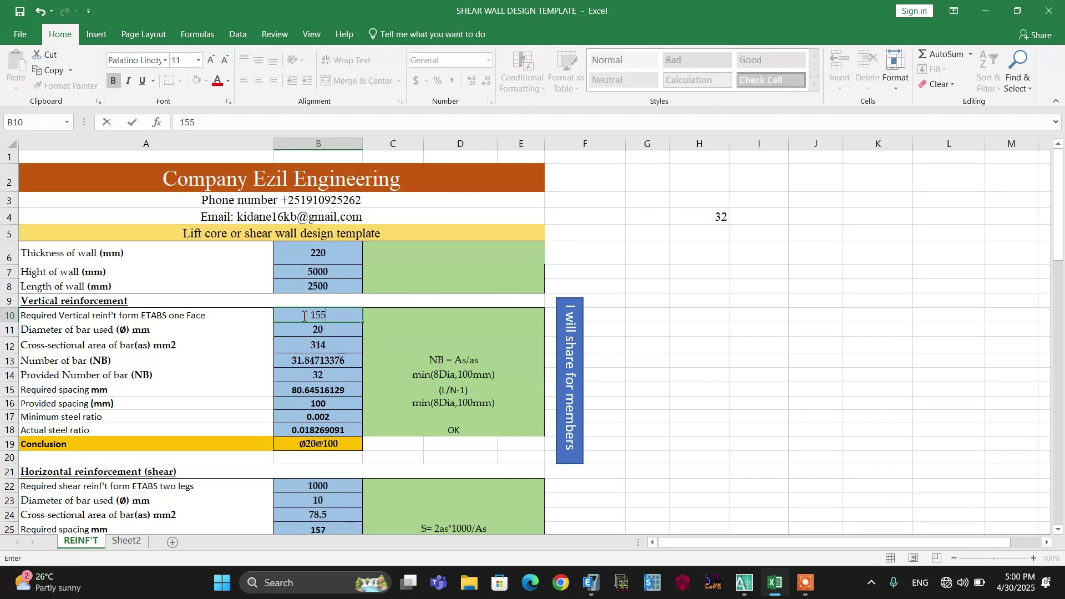
type("18")
type("/2")
Set the wall thickness to 200 mm and the wall height to 6400 mm in the template.
left_click(304, 249)
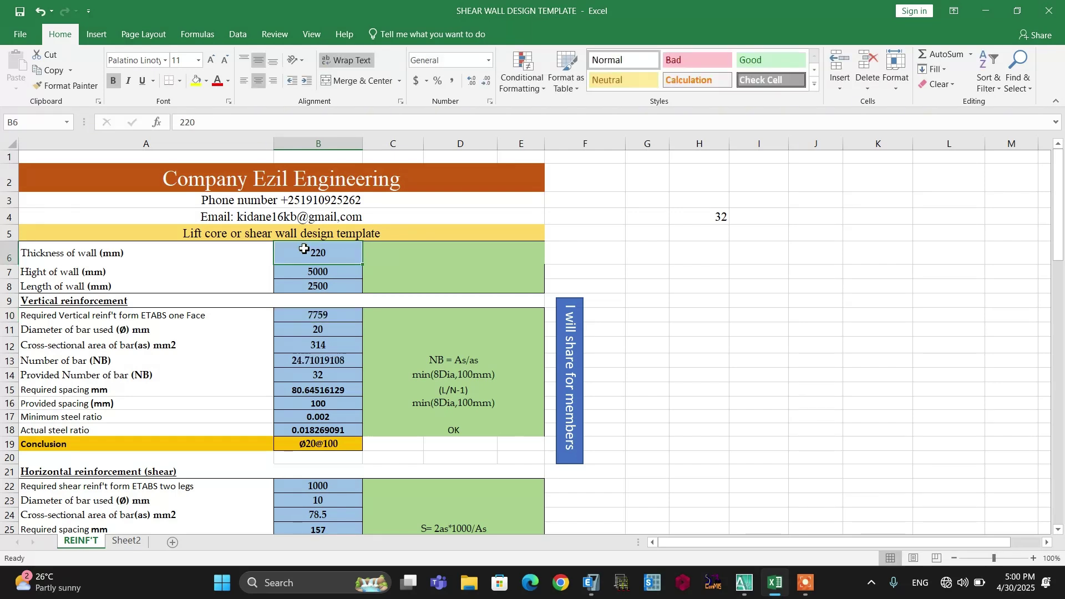
type("20")
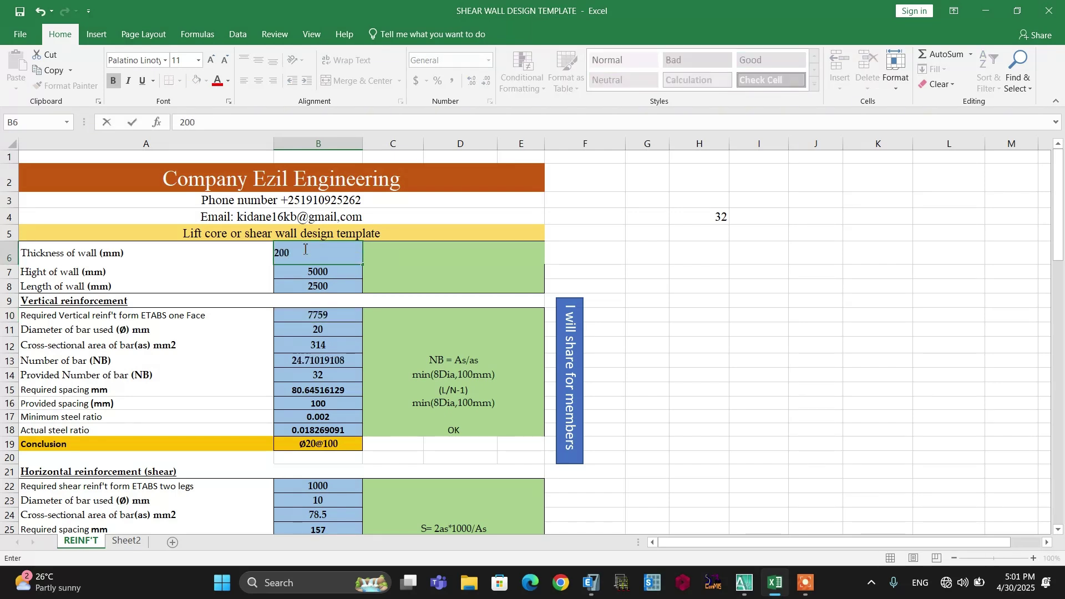
type("0")
left_click(433, 265)
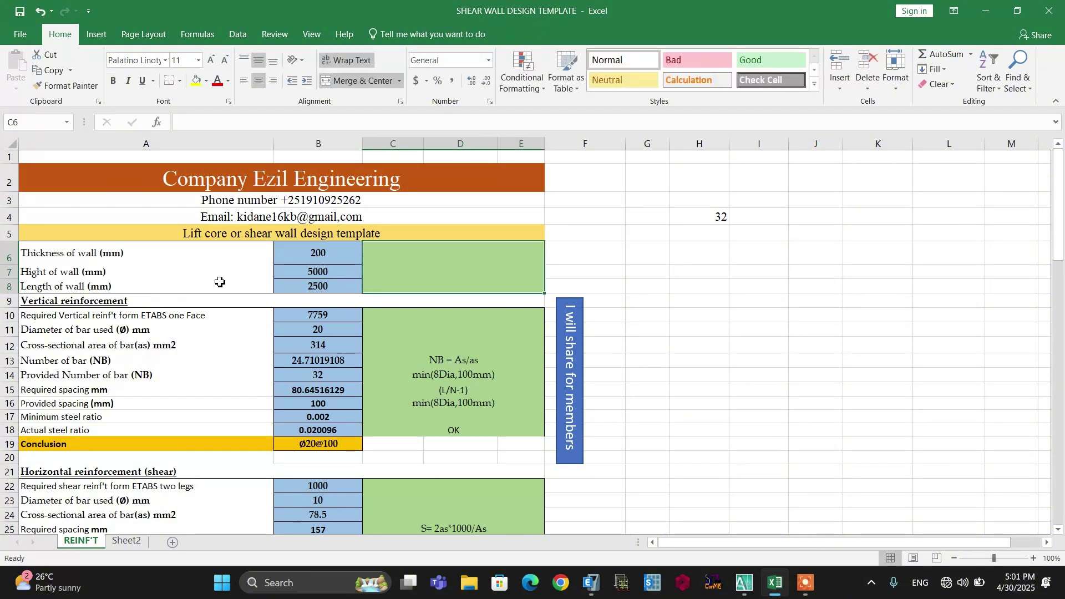
left_click(302, 274)
type("64")
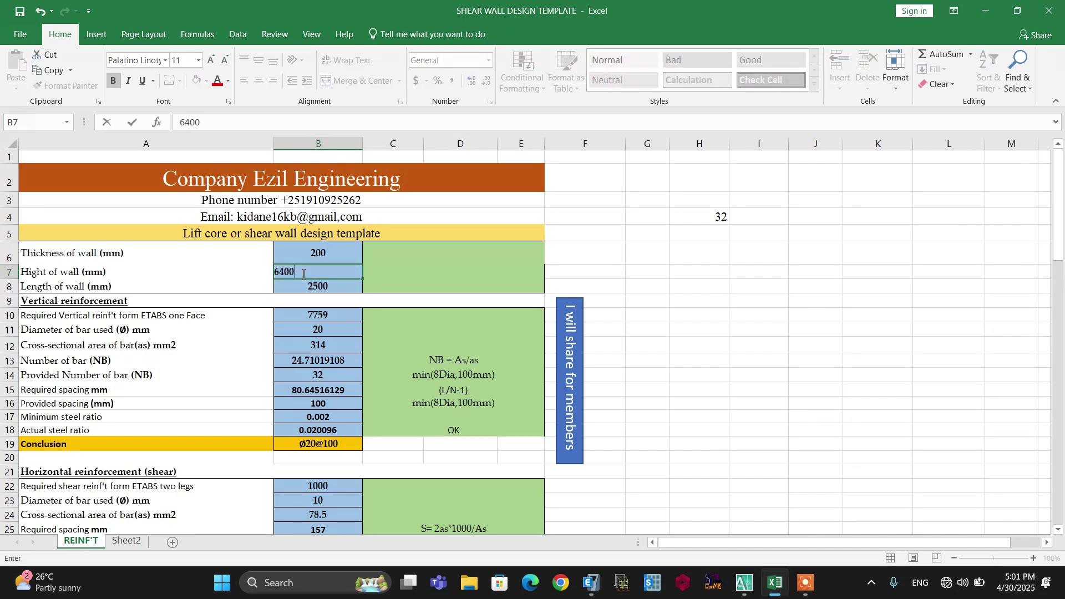
left_click(439, 272)
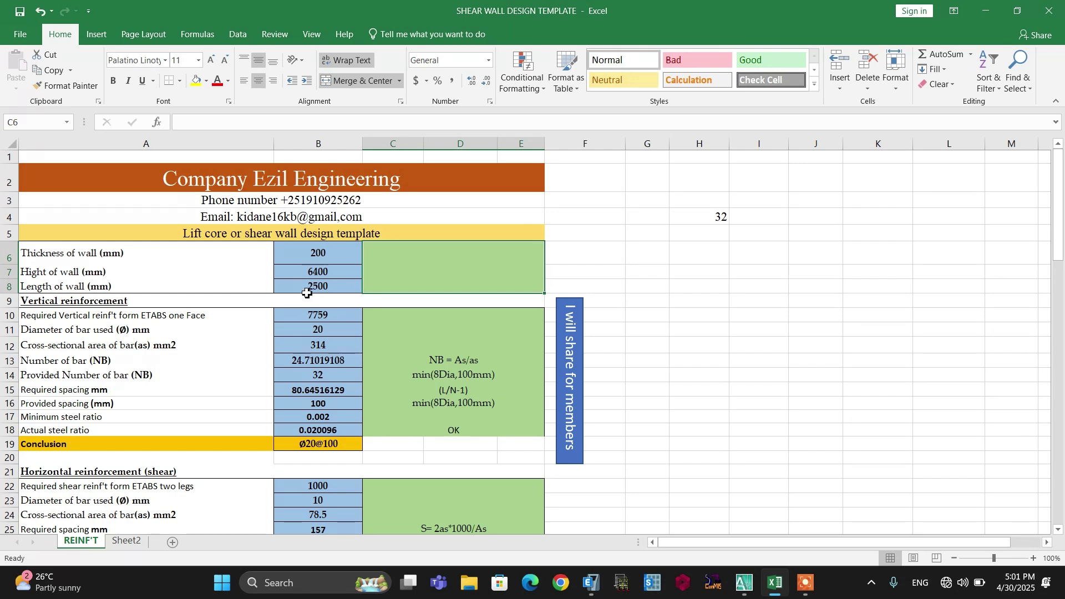
Review the wall length, the required vertical reinforcement formula and the bar diameter without changing them.
left_click(351, 287)
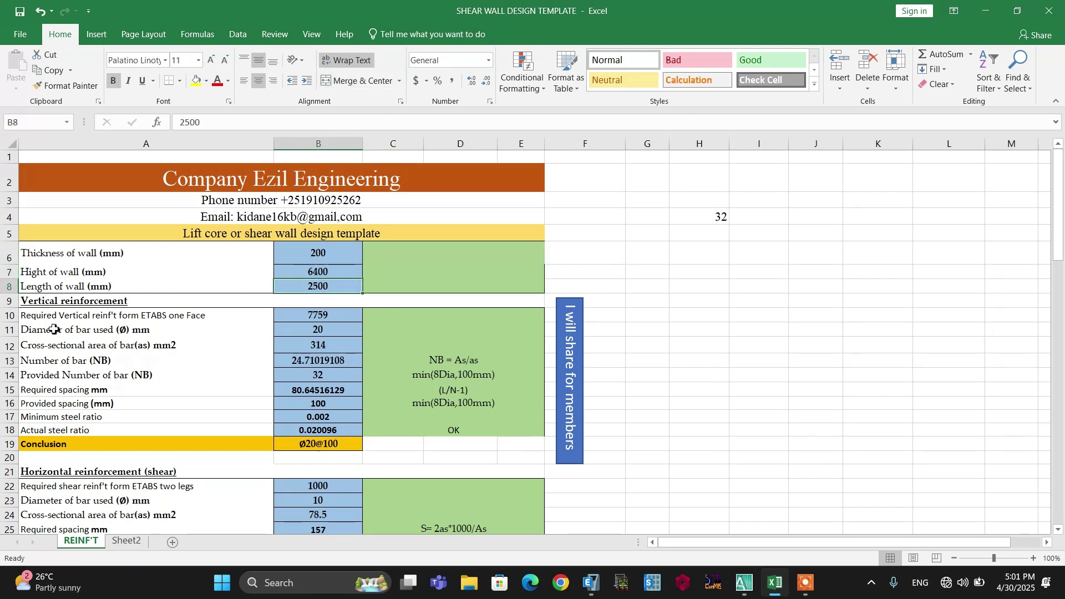
left_click(293, 317)
double_click(293, 317)
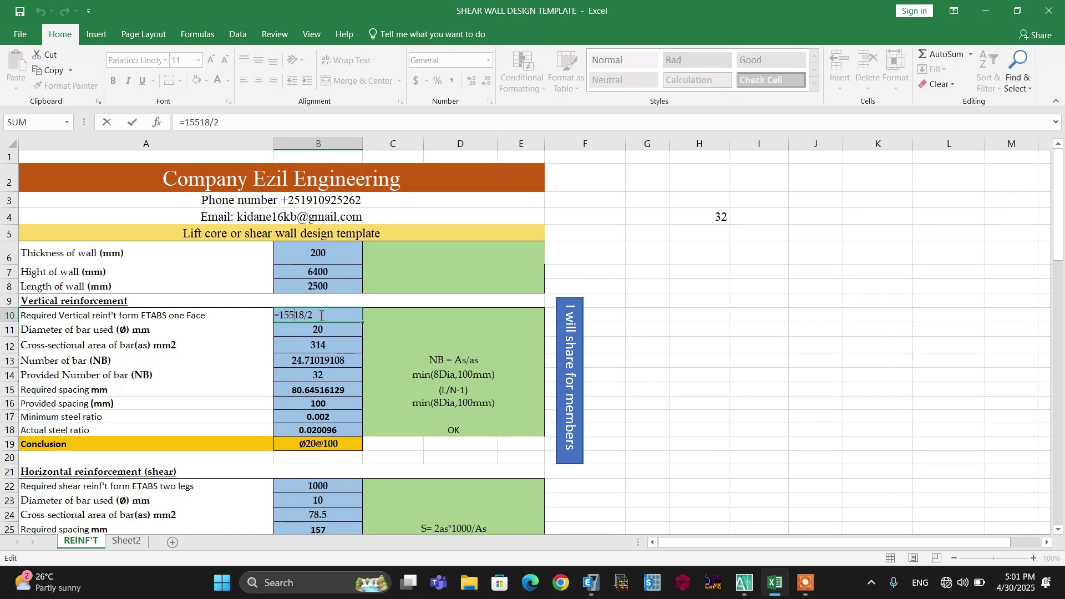
left_click(423, 330)
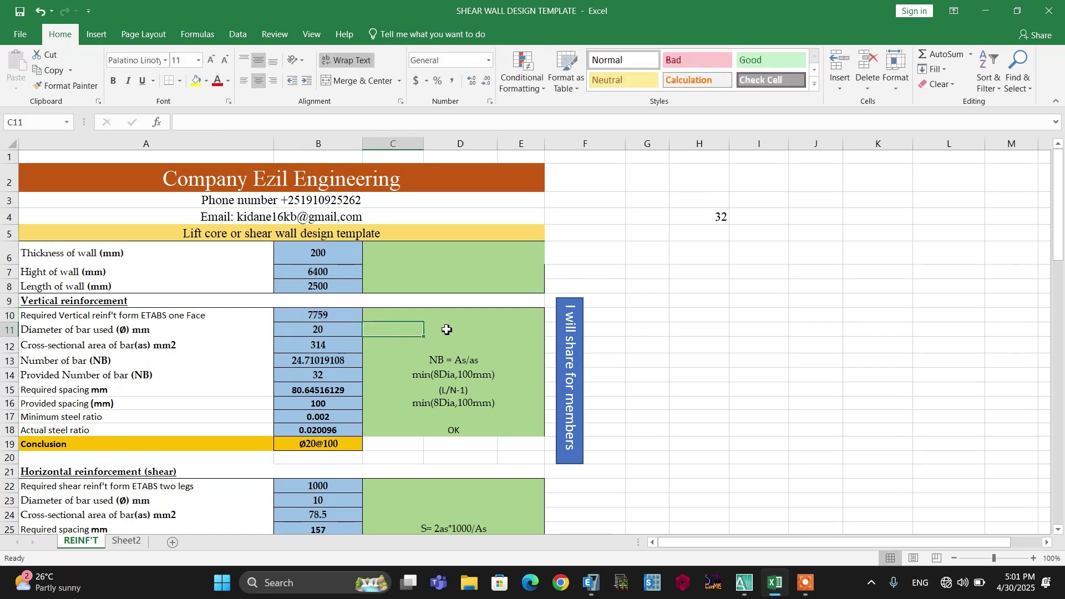
left_click(700, 344)
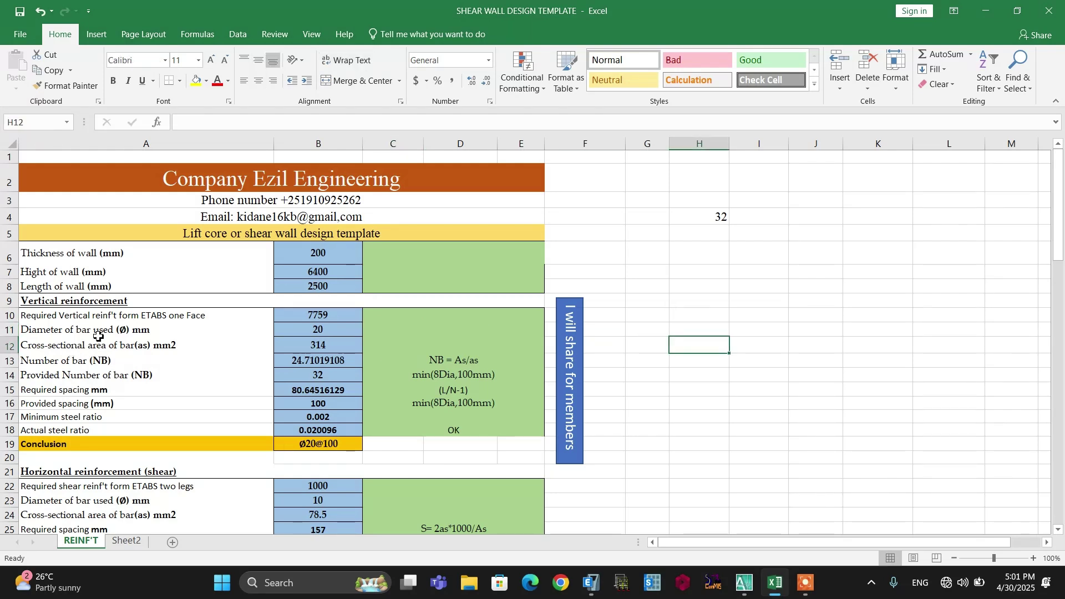
left_click(334, 329)
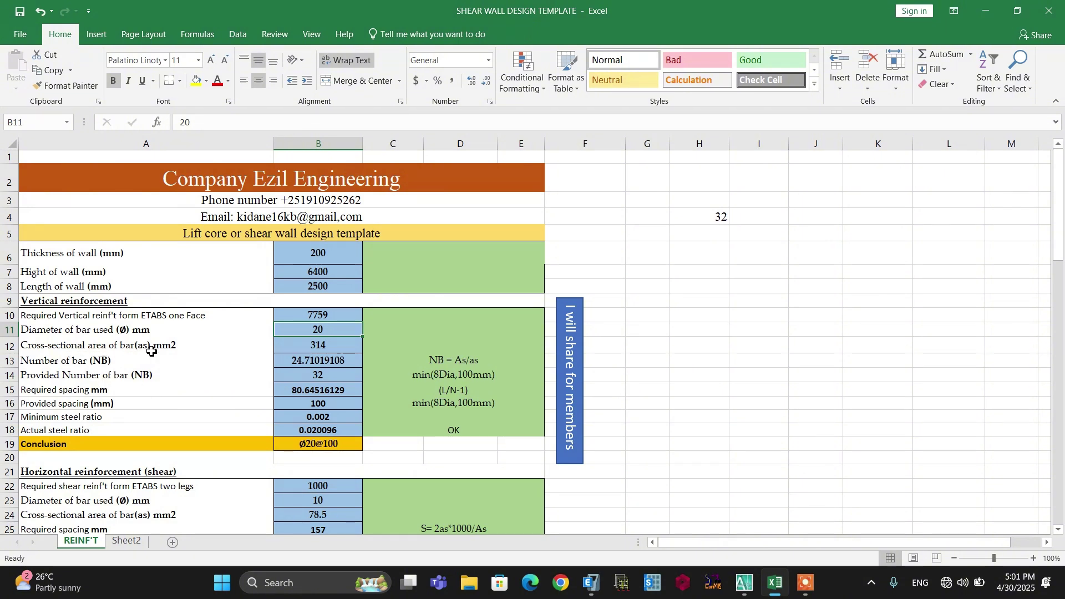
Check the bar area and number-of-bars formulas, and set the provided number of vertical bars to 25.
left_click(314, 348)
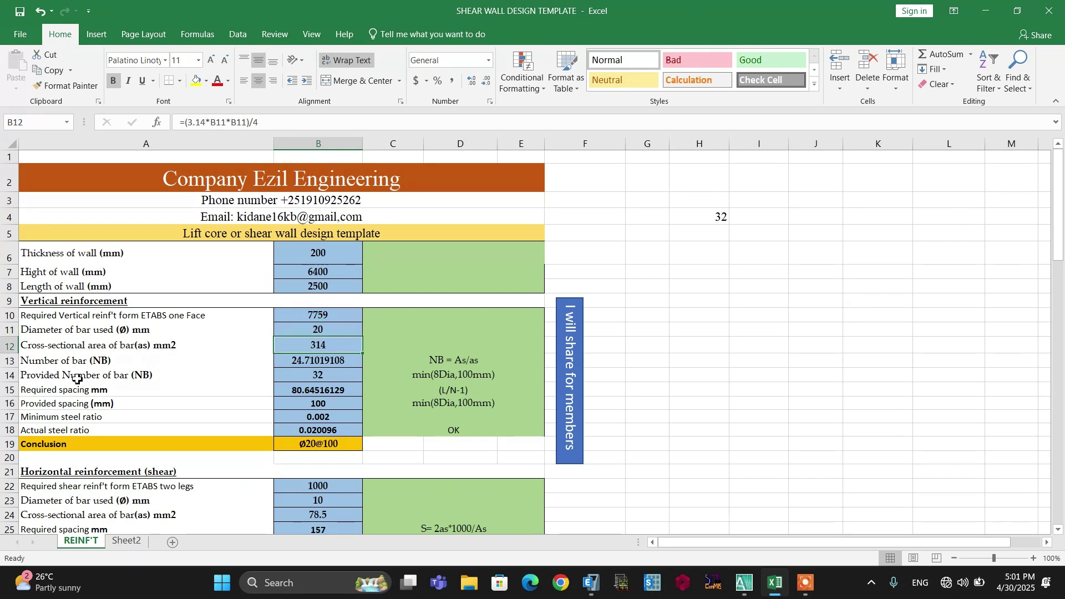
left_click(259, 363)
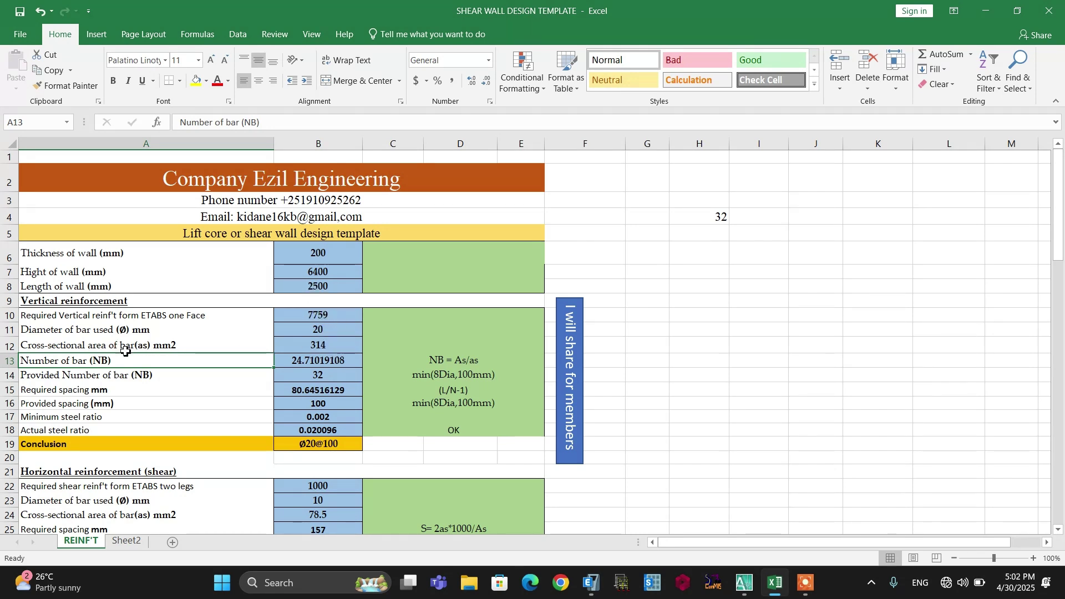
left_click(309, 363)
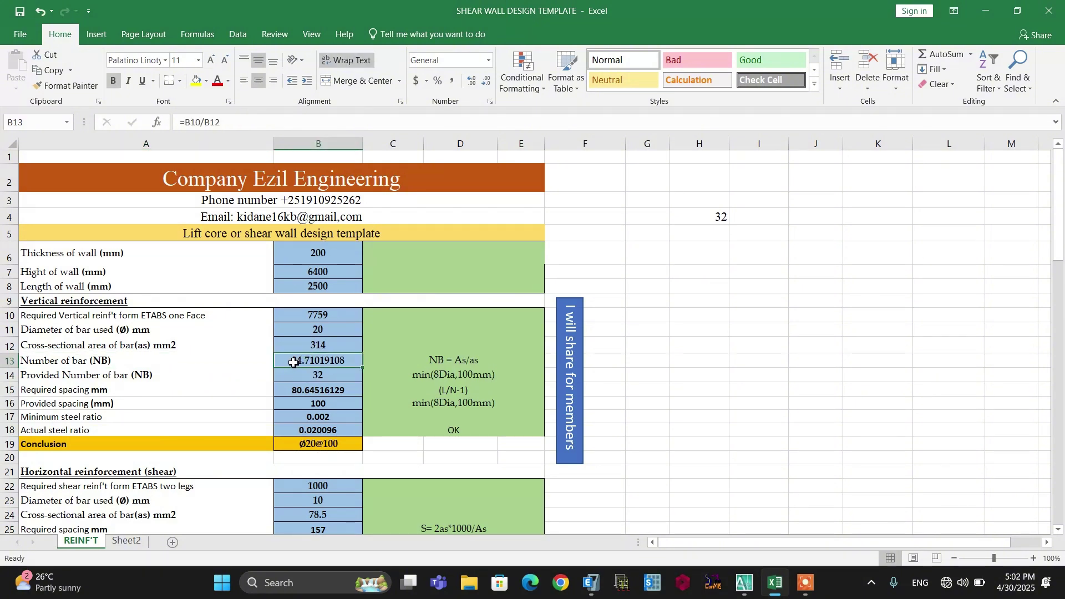
left_click(306, 378)
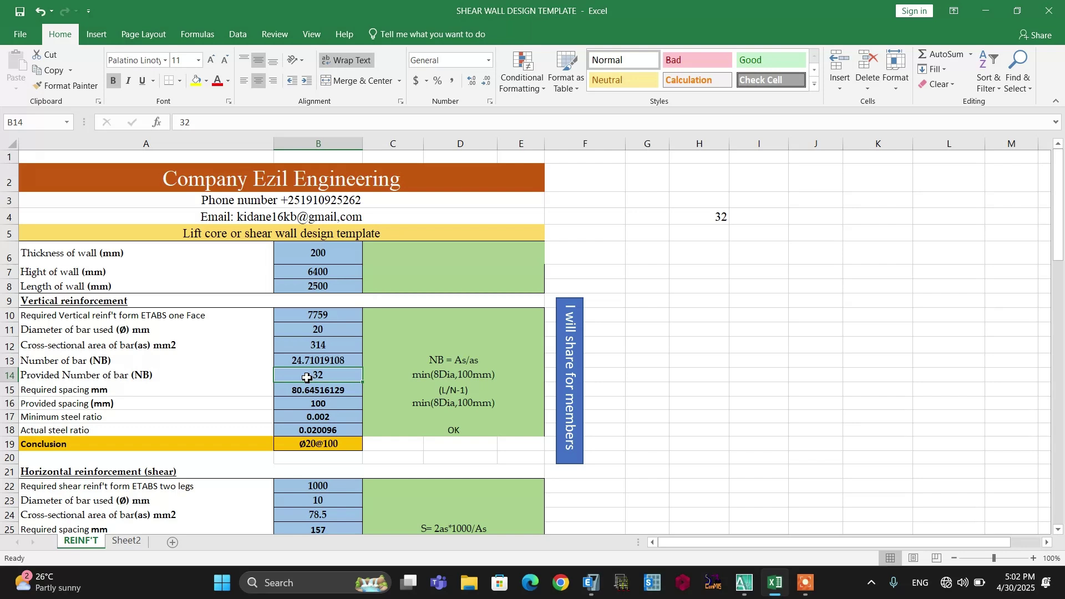
type("25")
key("Return")
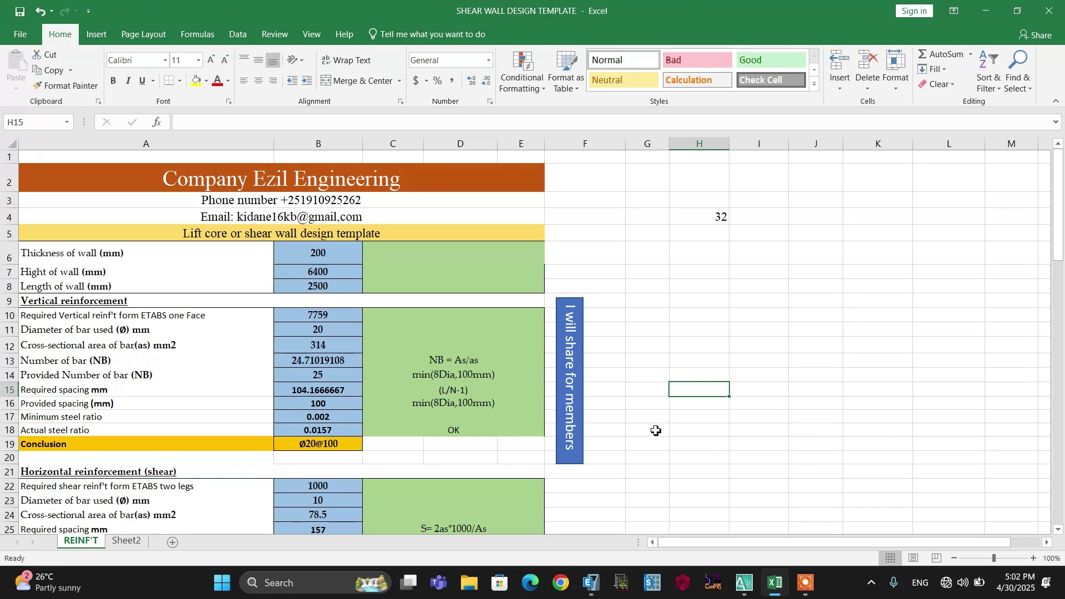
Review the wall length, required and provided bar spacing, minimum and actual steel ratios, and conclusion for the vertical reinforcement.
left_click(296, 286)
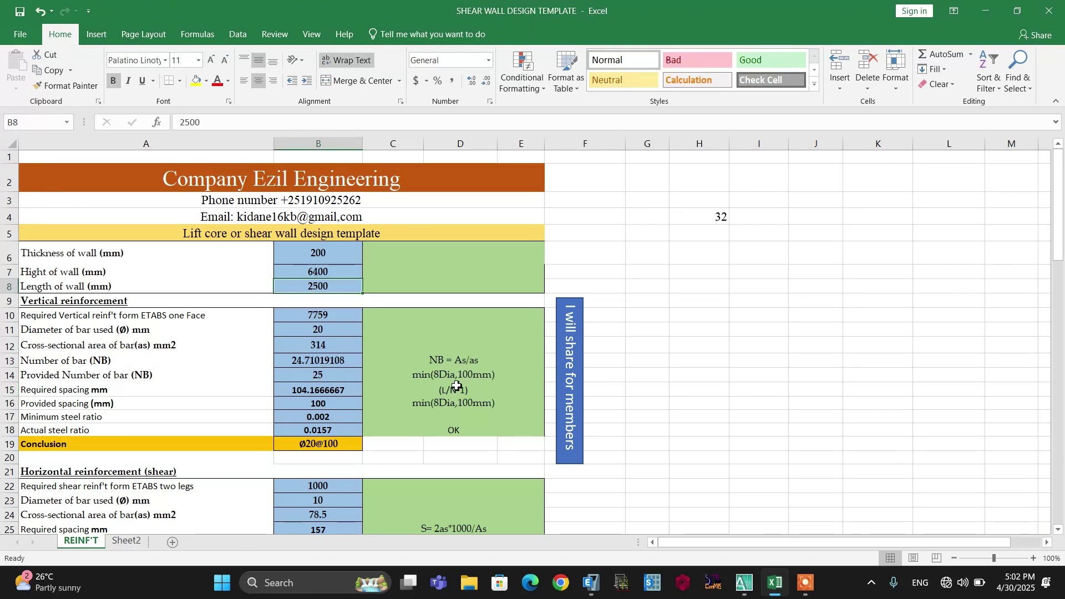
left_click(314, 390)
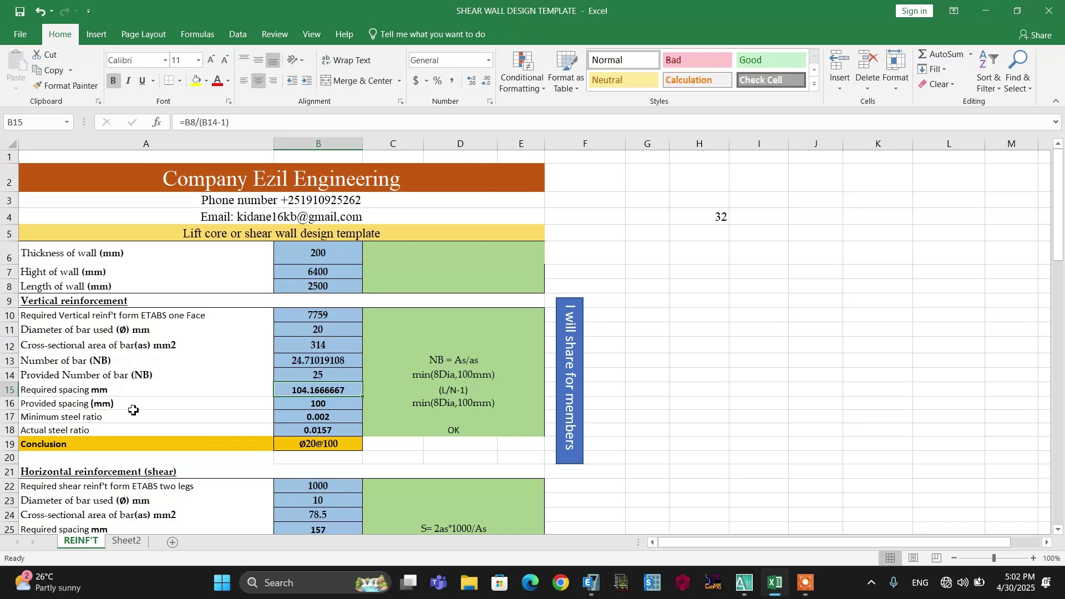
left_click(438, 421)
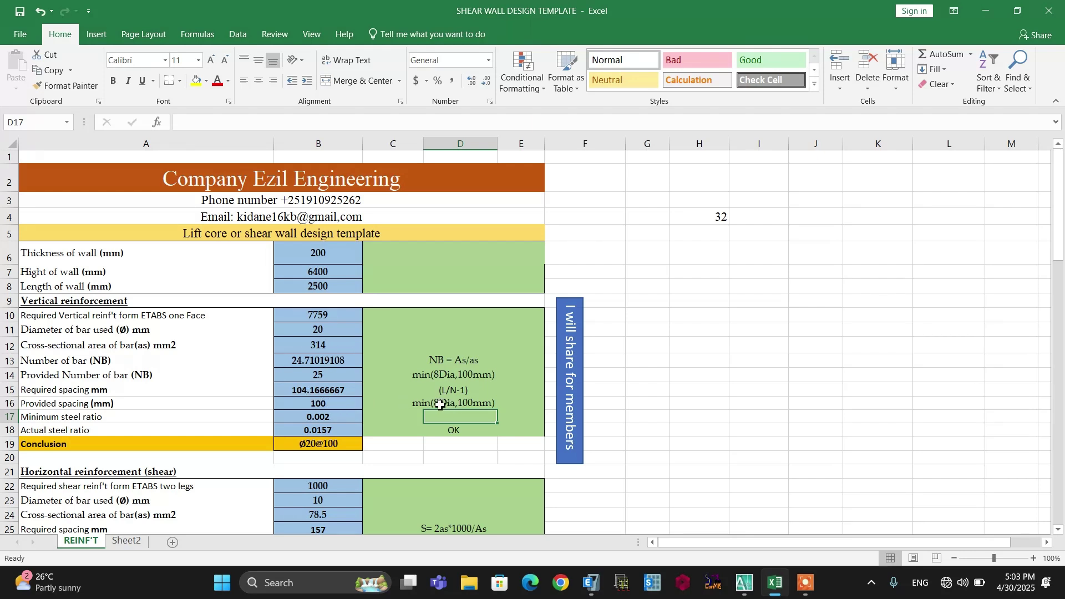
left_click(298, 404)
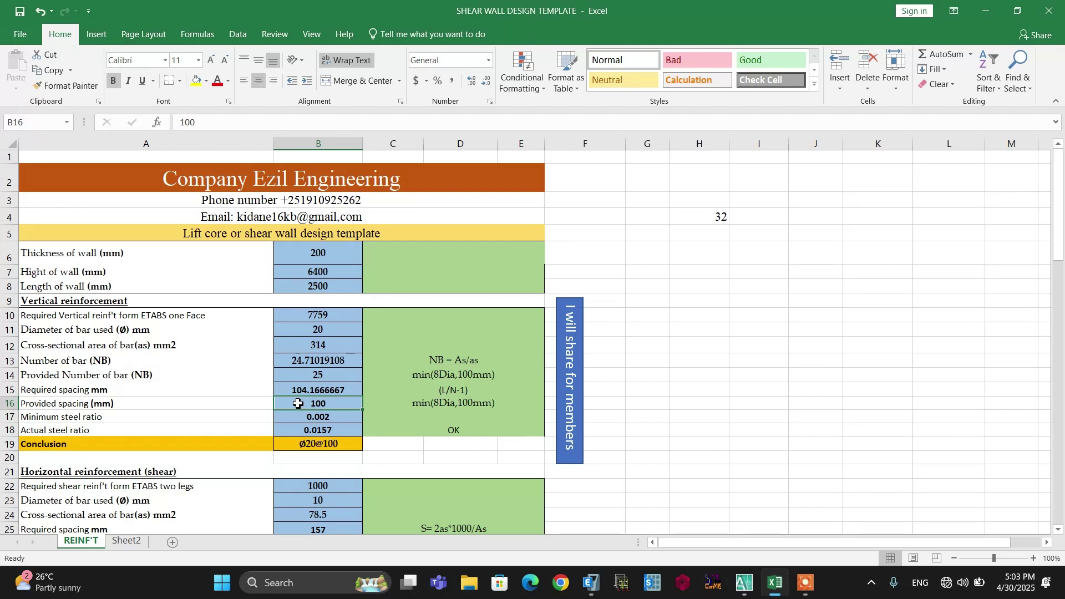
left_click(296, 417)
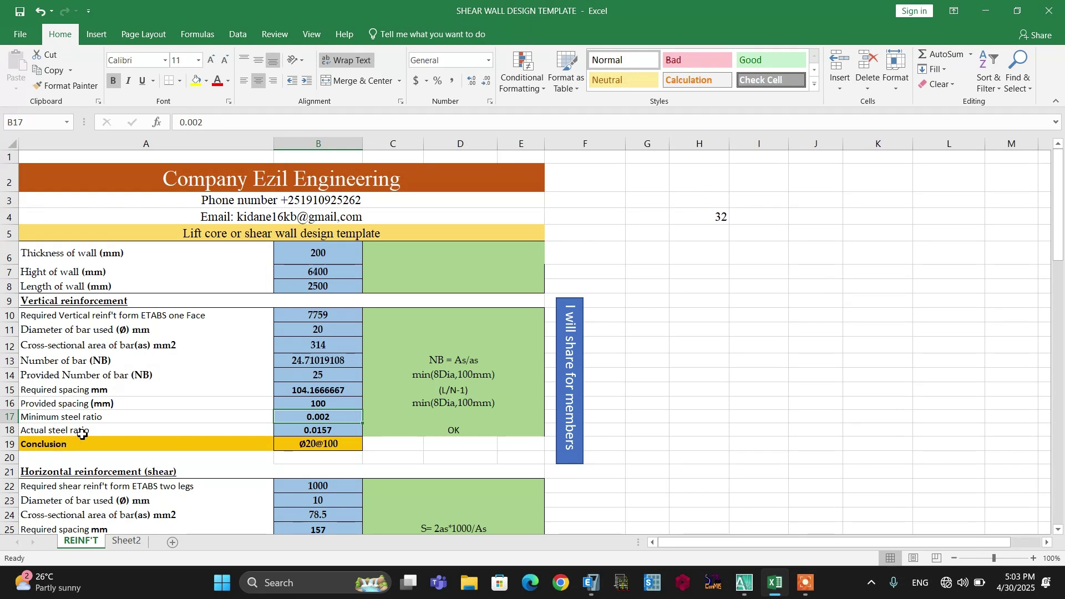
left_click(287, 430)
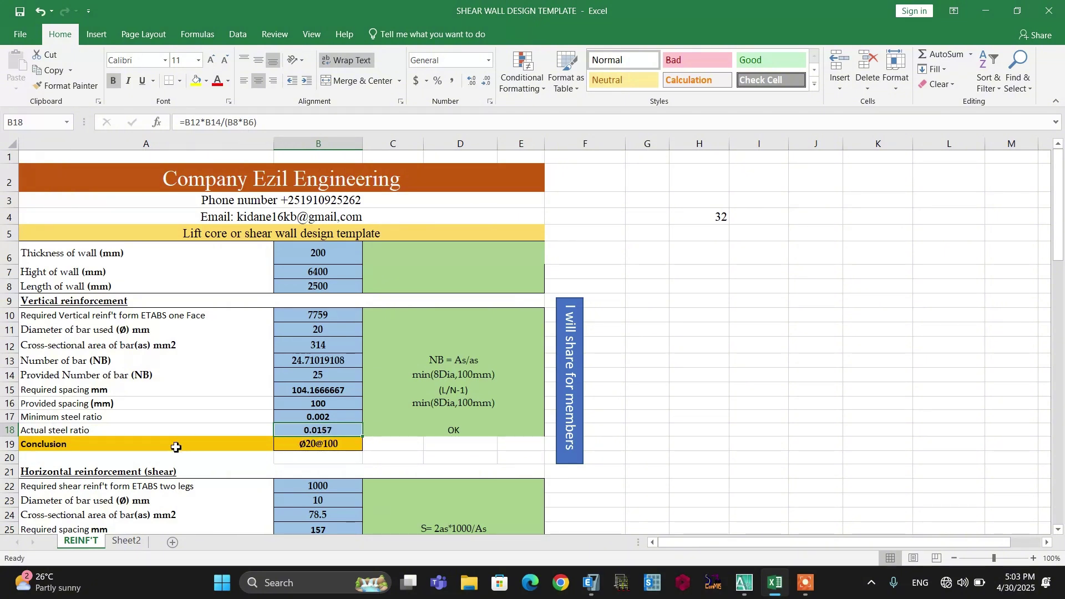
left_click(385, 429)
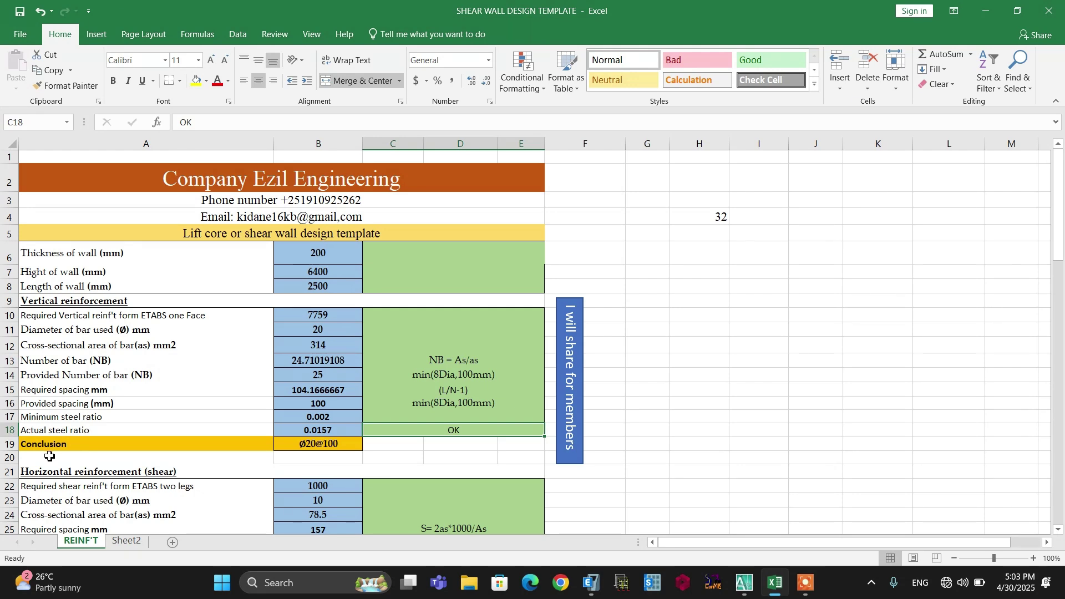
left_click(348, 447)
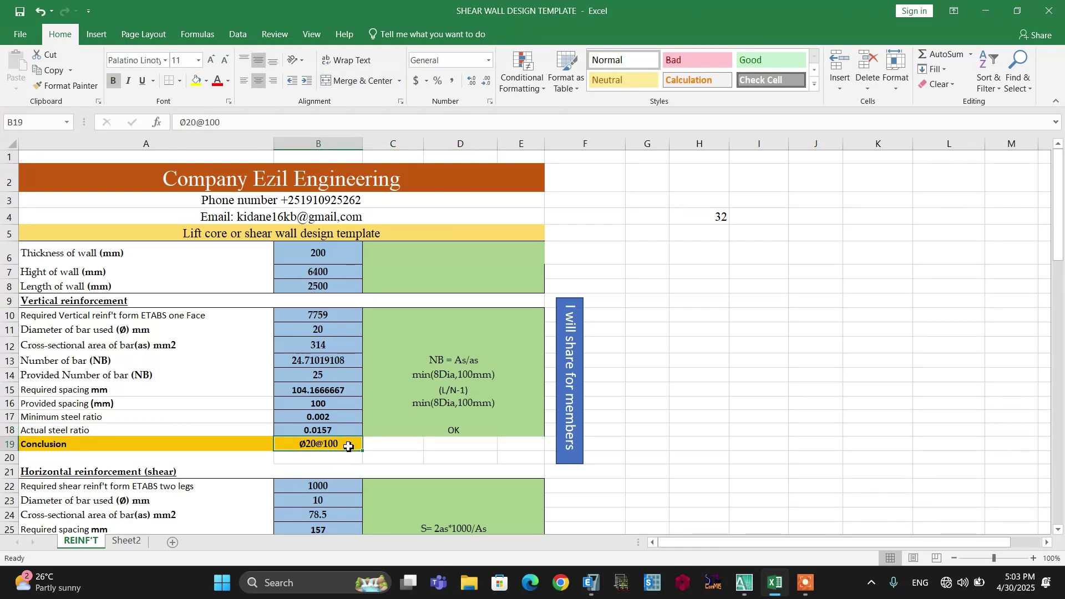
left_click(411, 446)
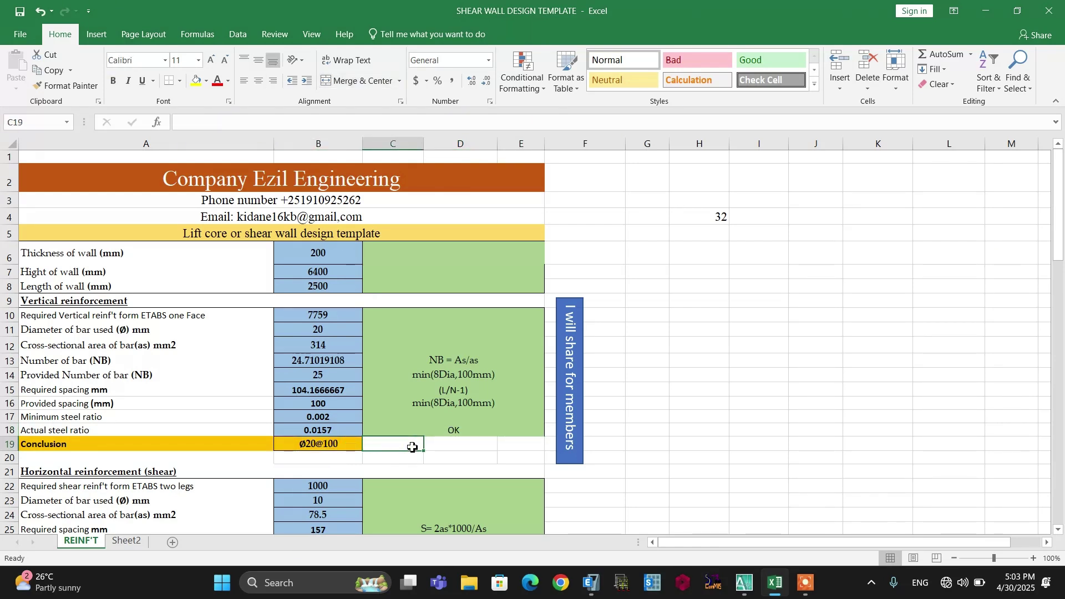
Switch to ETABS and display the Pier Shear Reinforcing design output on the elevation view.
left_click(590, 583)
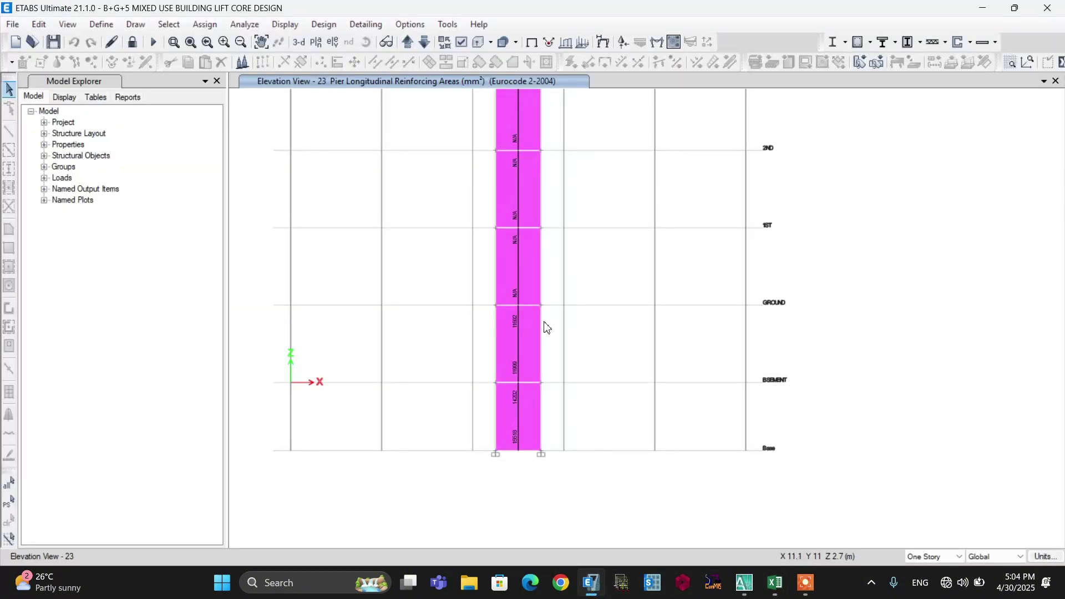
left_click(324, 24)
mouse_move(389, 157)
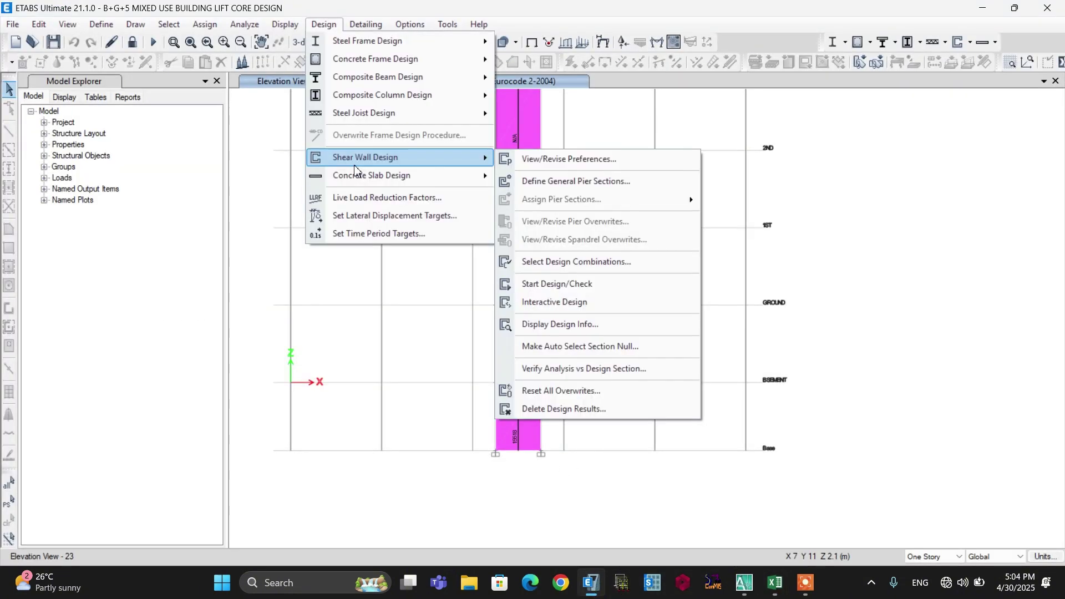
left_click(569, 328)
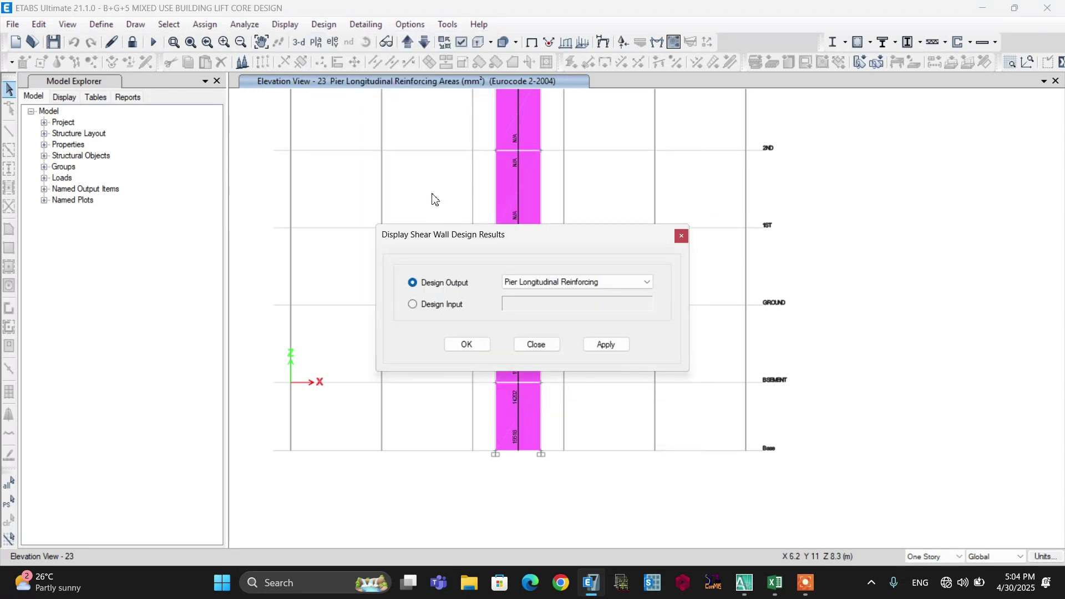
left_click(541, 283)
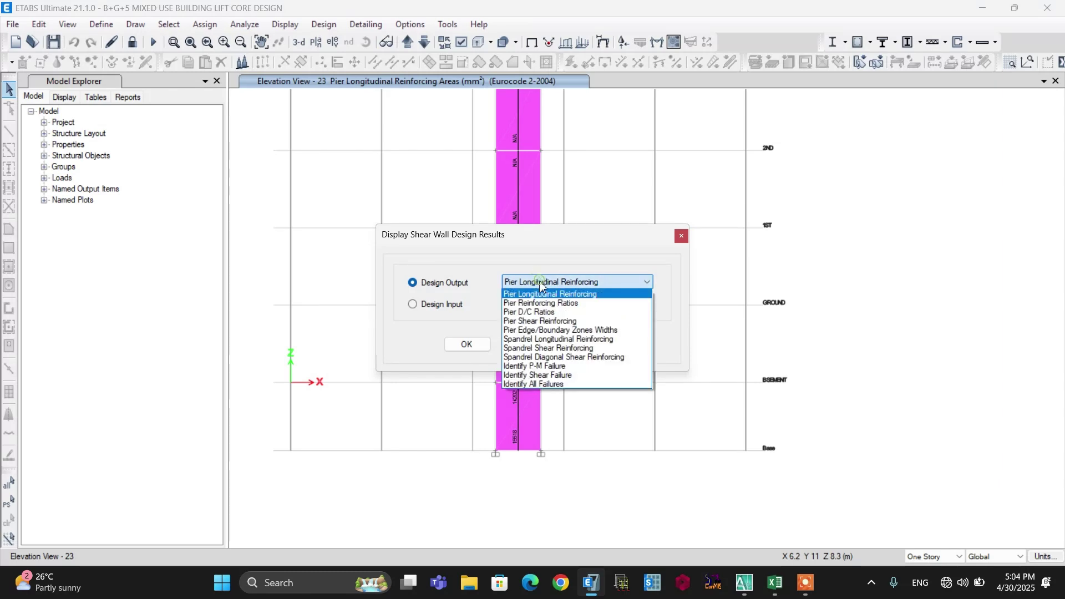
left_click(526, 321)
left_click(465, 345)
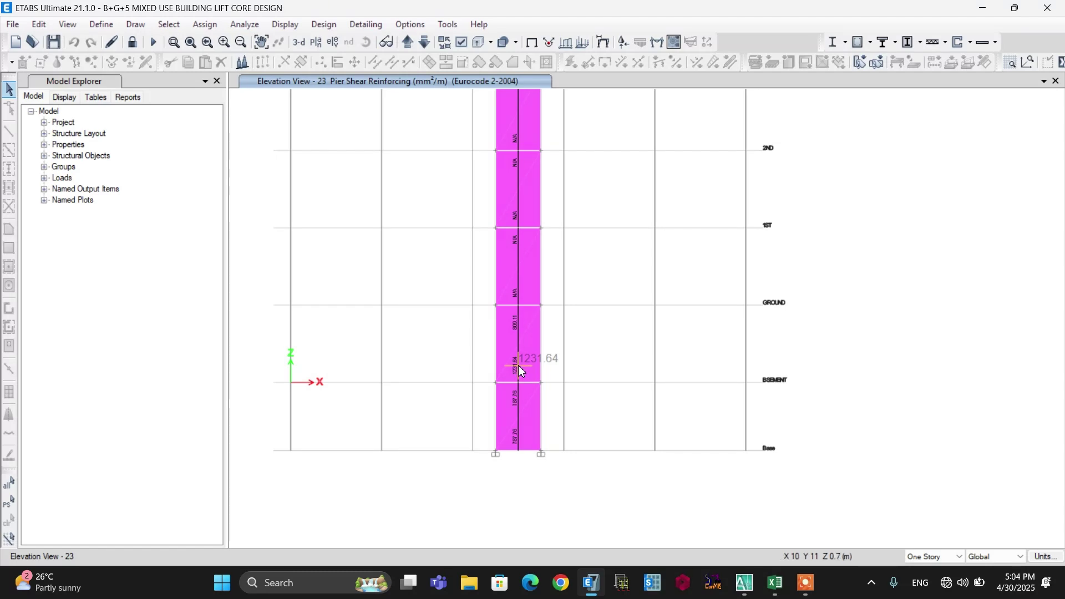
Switch to the Excel template and enter 1232 as the required shear reinforcement from ETABS for two legs.
left_click(776, 582)
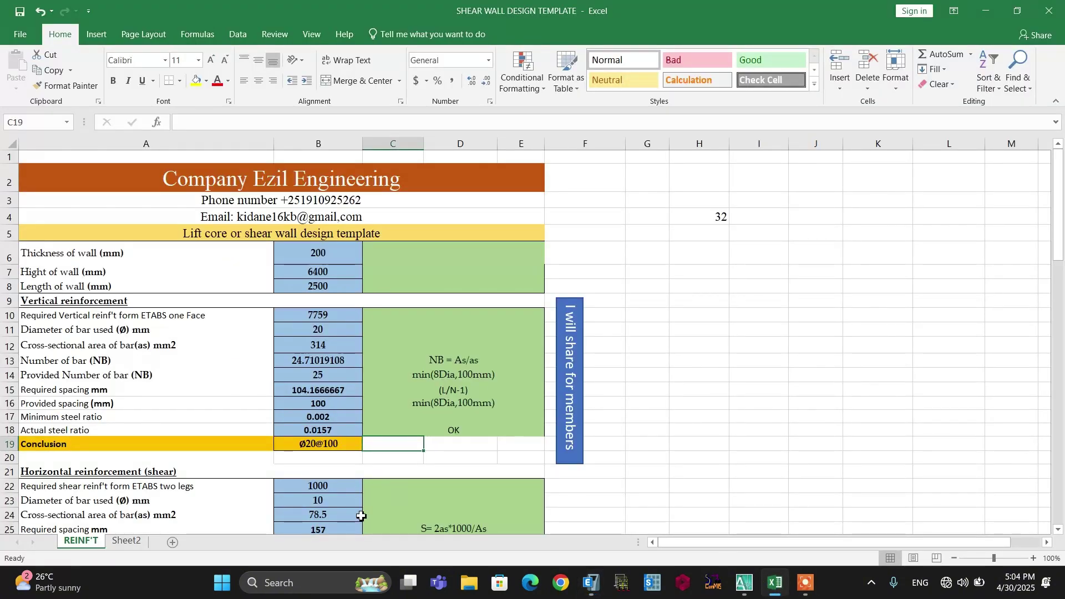
scroll(346, 420, "down", 1)
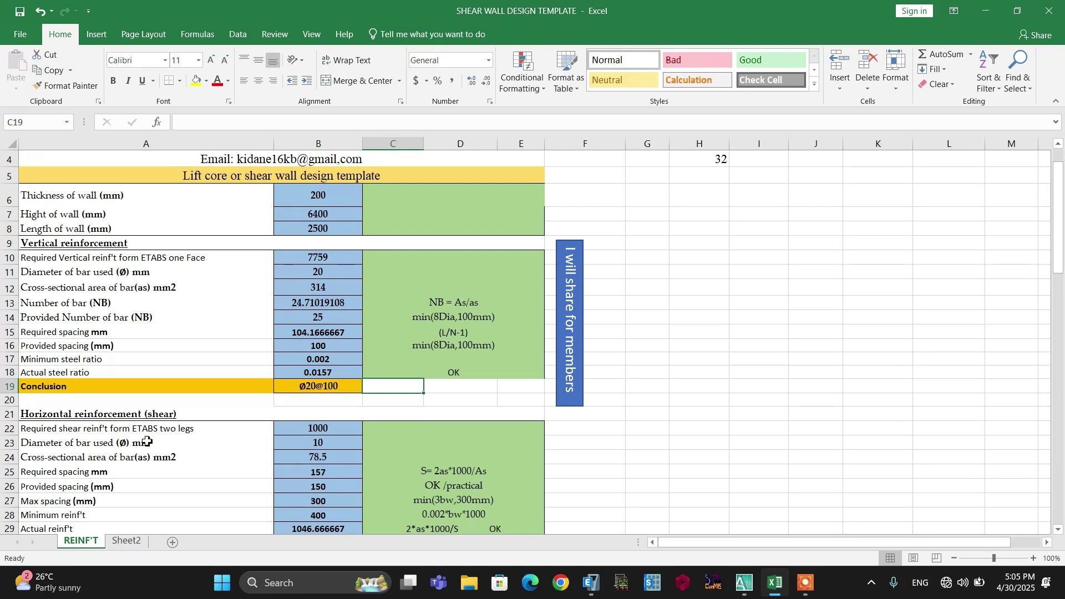
left_click(309, 427)
type("1")
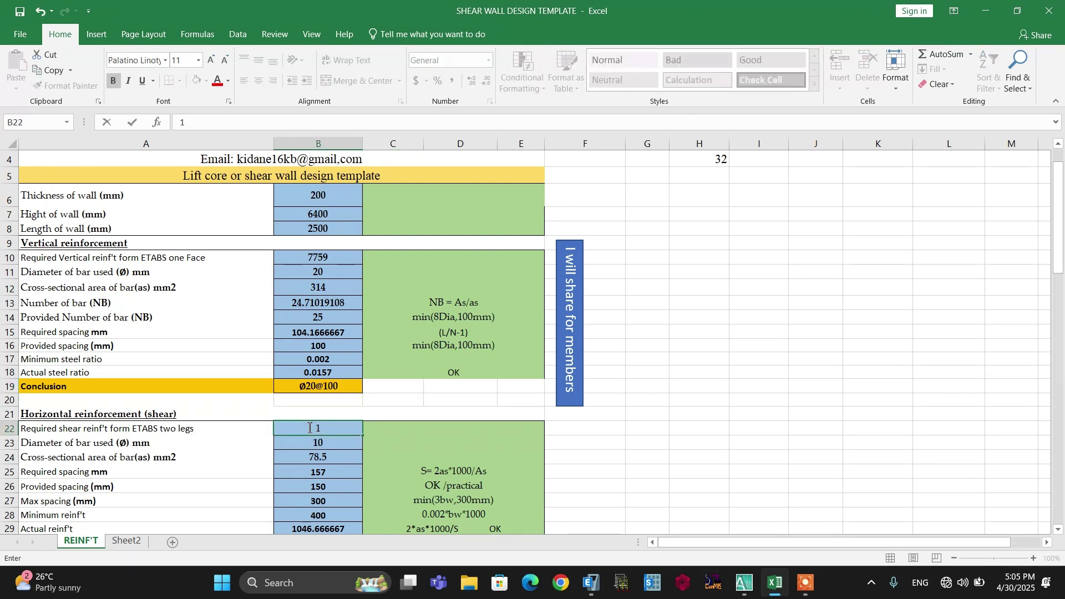
type("232")
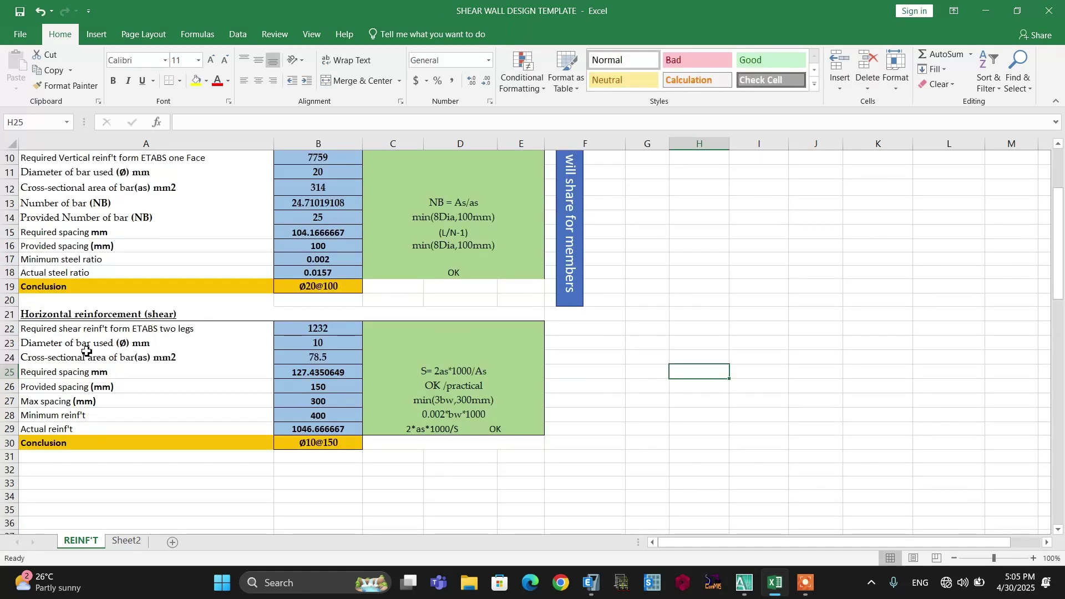
Check the shear bar diameter, bar area and required spacing formula, and set the provided horizontal spacing to 120 mm.
left_click(296, 344)
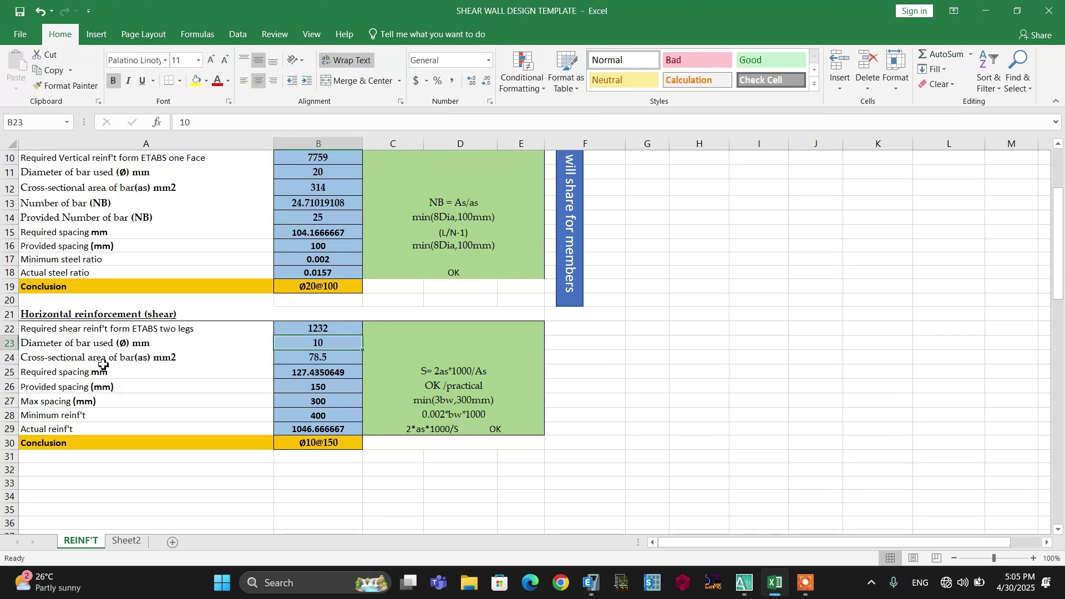
left_click(293, 355)
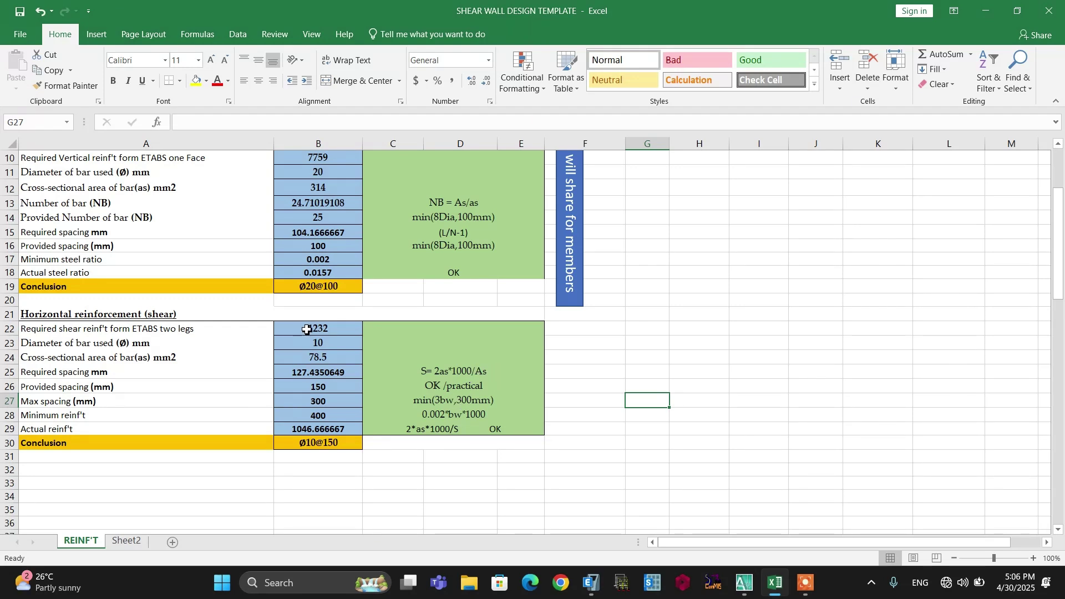
left_click(299, 330)
left_click(286, 374)
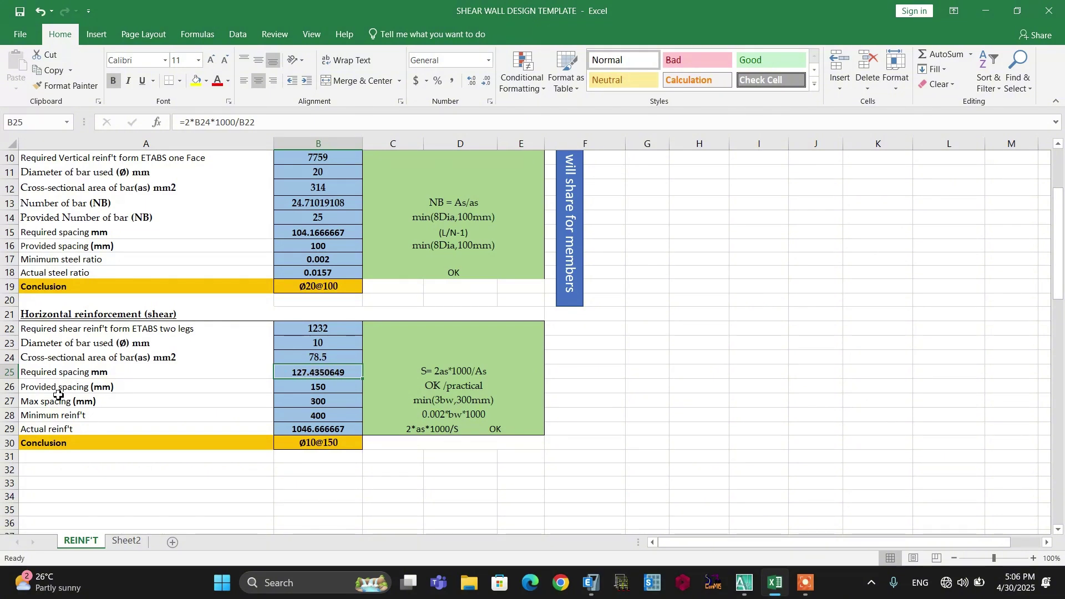
left_click(306, 386)
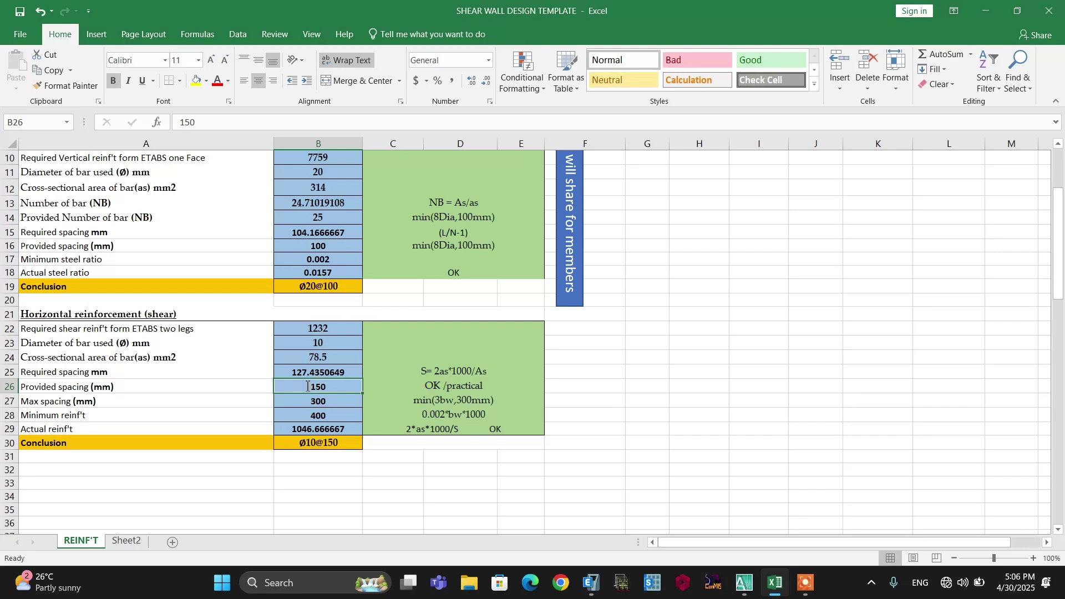
type("120")
left_click(443, 497)
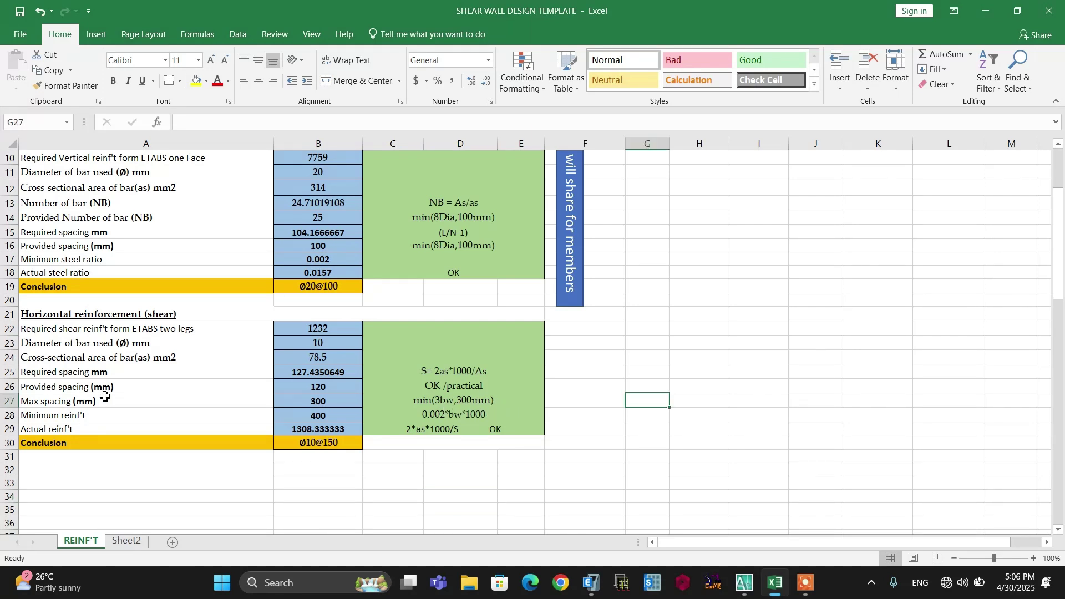
Check the provided spacing and minimum reinforcement formula, and change the horizontal reinforcement conclusion to Ø10@120.
left_click(300, 388)
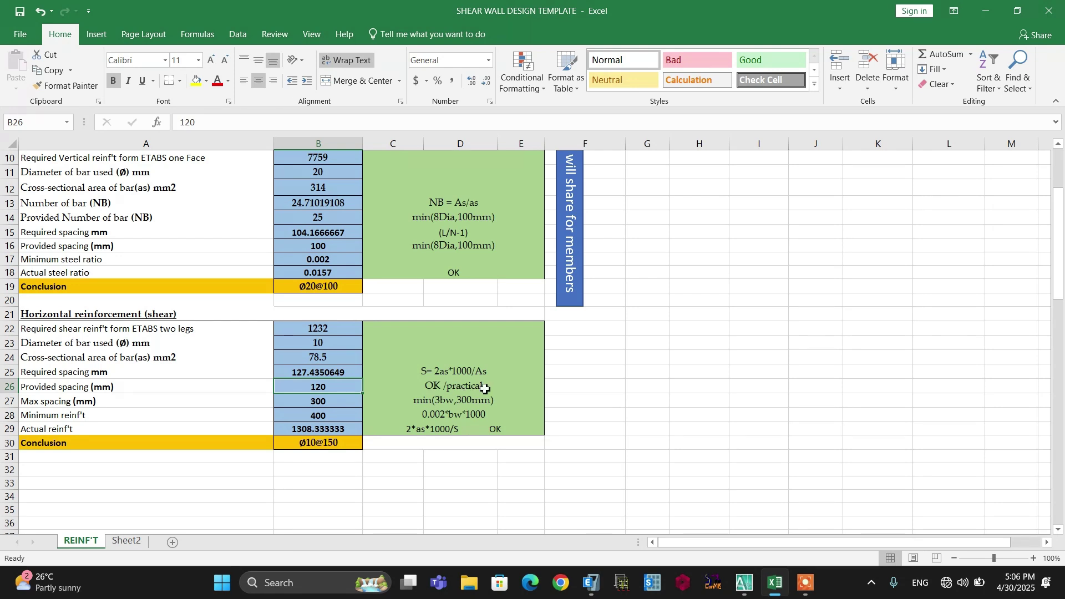
left_click(573, 385)
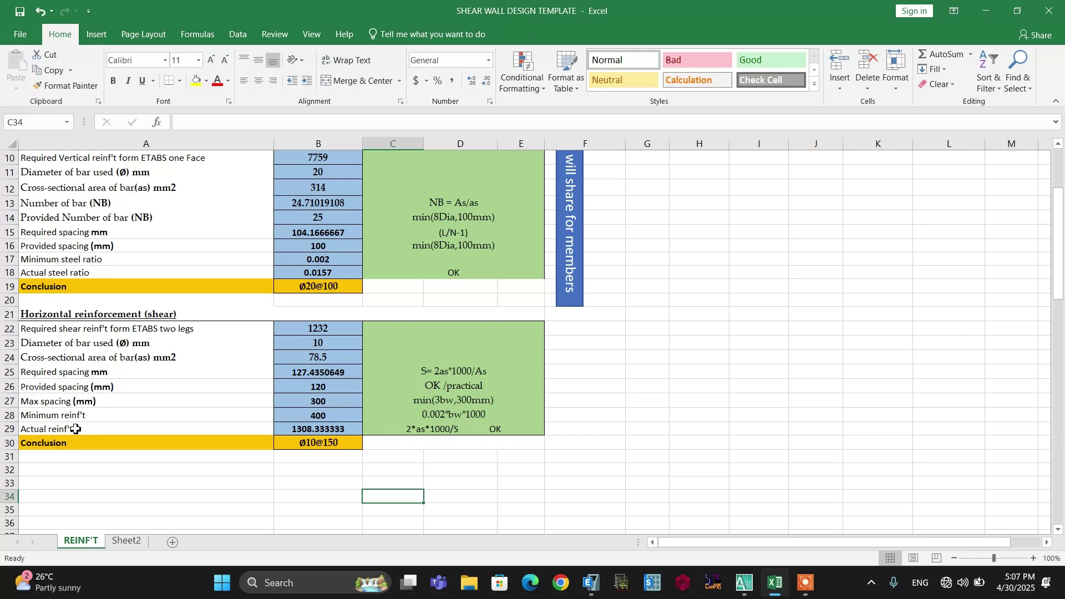
left_click(301, 417)
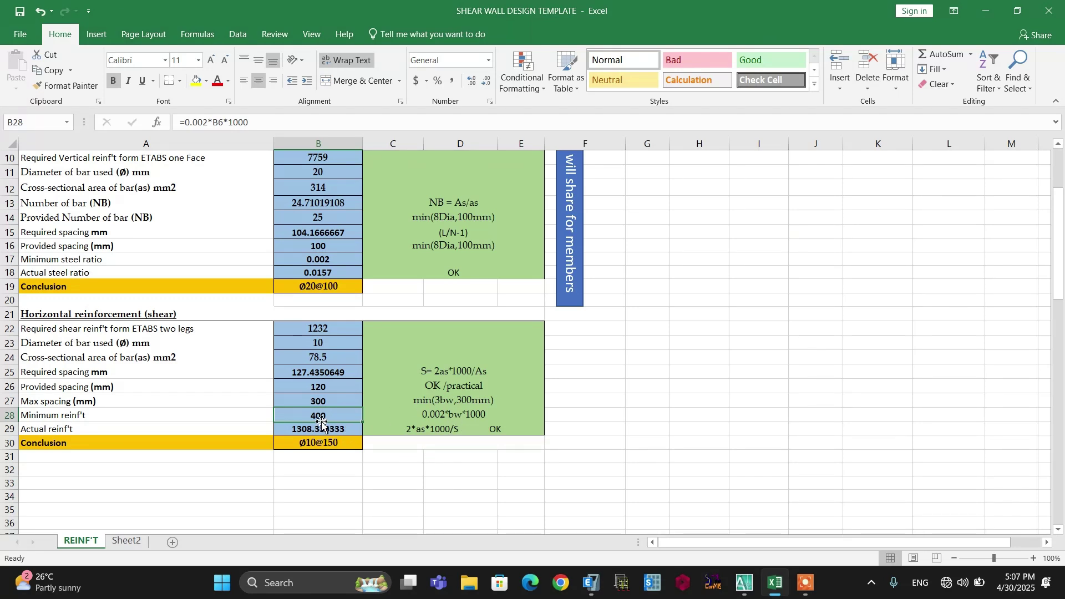
left_click(158, 478)
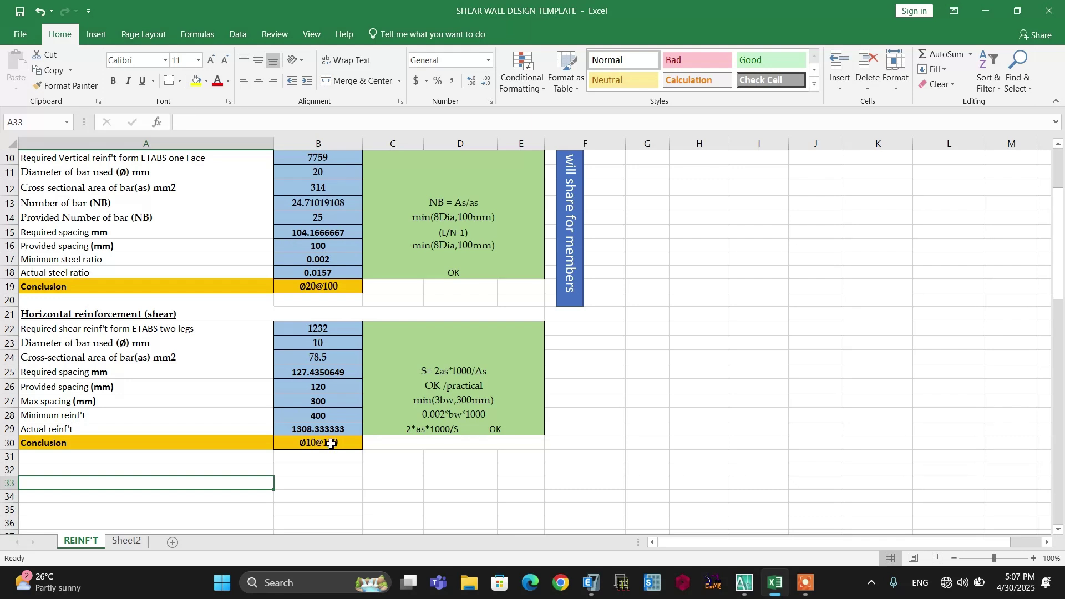
double_click(311, 443)
key("BackSpace")
type("2")
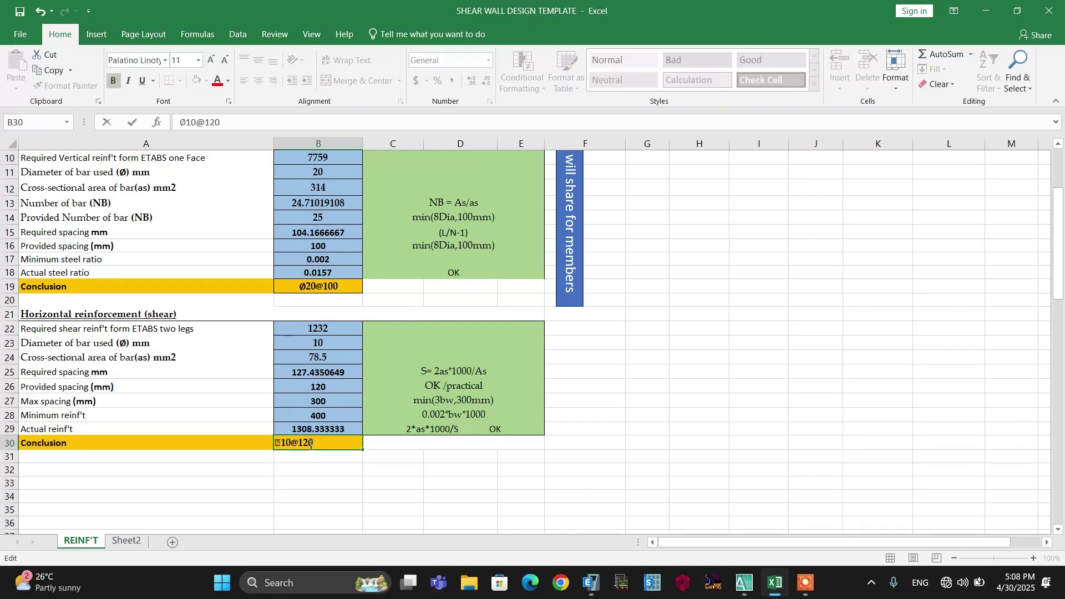
left_click(415, 471)
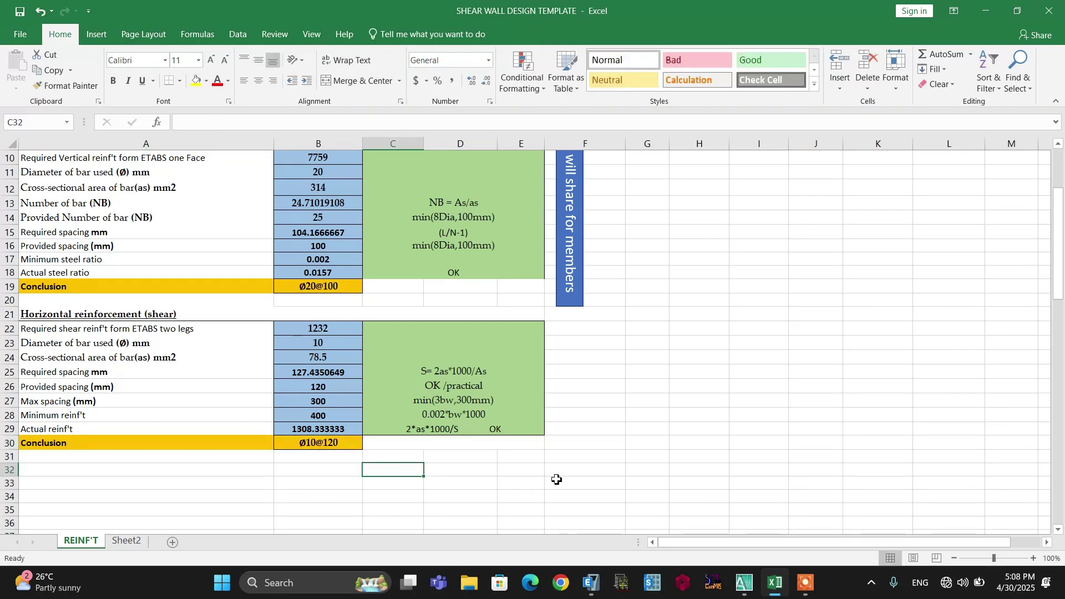
scroll(555, 480, "up", 2)
scroll(640, 362, "down", 2)
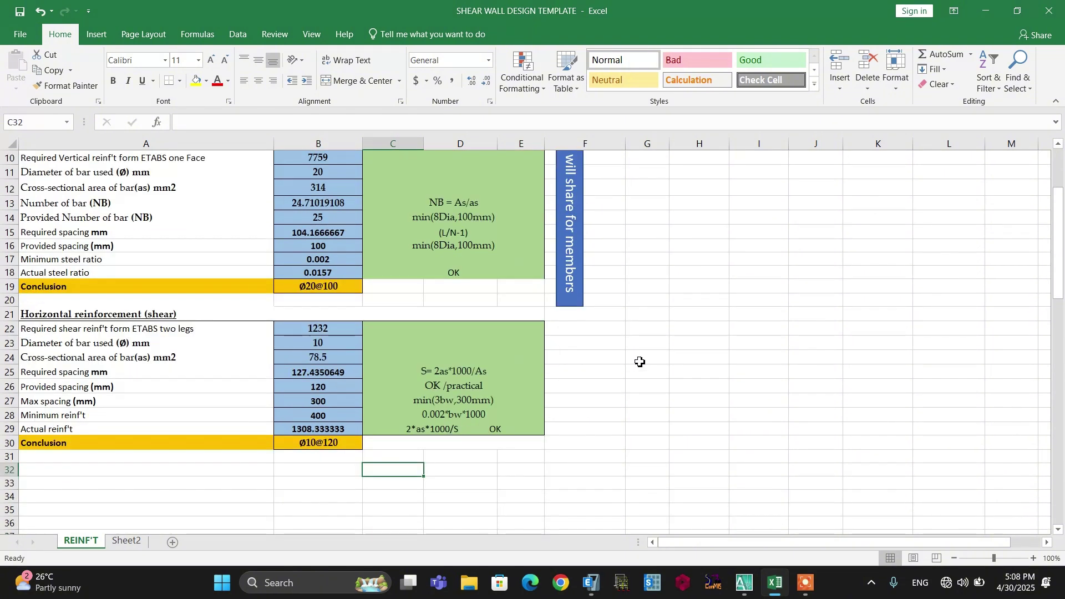